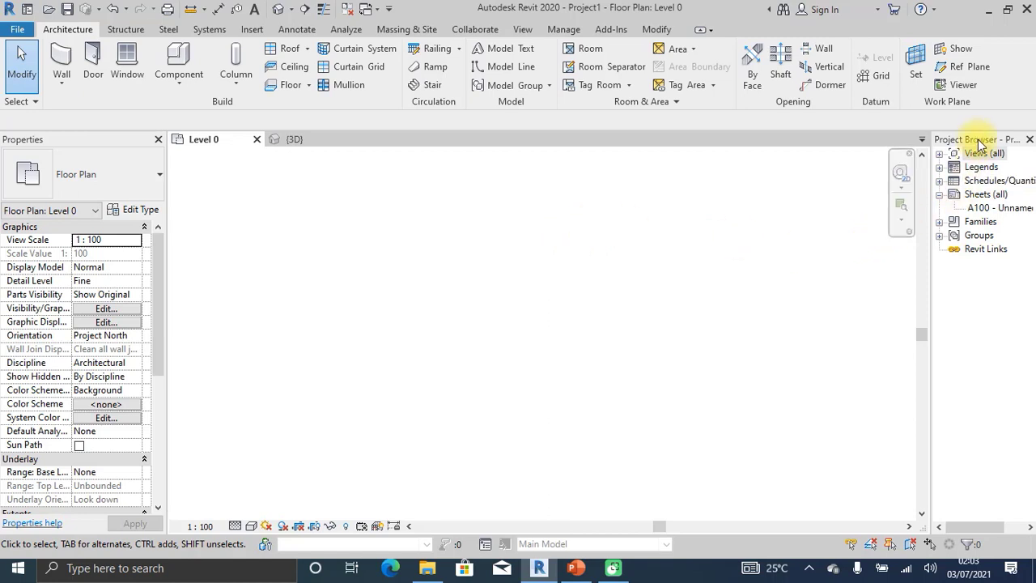
Drag the Project Browser off its right-side dock so it floats beside the empty Level 0 plan.
{"action": "mouse_move", "coordinate": [977, 138]}
{"action": "left_mouse_down"}
{"action": "mouse_move", "coordinate": [969, 159]}
{"action": "mouse_move", "coordinate": [704, 319]}
{"action": "mouse_move", "coordinate": [7, 300]}
{"action": "mouse_move", "coordinate": [60, 351]}
{"action": "mouse_move", "coordinate": [74, 407]}
{"action": "mouse_move", "coordinate": [44, 485]}
{"action": "mouse_move", "coordinate": [259, 503]}
{"action": "mouse_move", "coordinate": [145, 396]}
{"action": "mouse_move", "coordinate": [87, 408]}
{"action": "mouse_move", "coordinate": [38, 174]}
{"action": "mouse_move", "coordinate": [50, 462]}
{"action": "mouse_move", "coordinate": [106, 517]}
{"action": "mouse_move", "coordinate": [202, 207]}
{"action": "mouse_move", "coordinate": [193, 156]}
{"action": "mouse_move", "coordinate": [988, 212]}
{"action": "mouse_move", "coordinate": [986, 163]}
{"action": "mouse_move", "coordinate": [1008, 176]}
{"action": "mouse_move", "coordinate": [1015, 154]}
{"action": "mouse_move", "coordinate": [993, 189]}
{"action": "mouse_move", "coordinate": [982, 167]}
{"action": "left_mouse_up"}
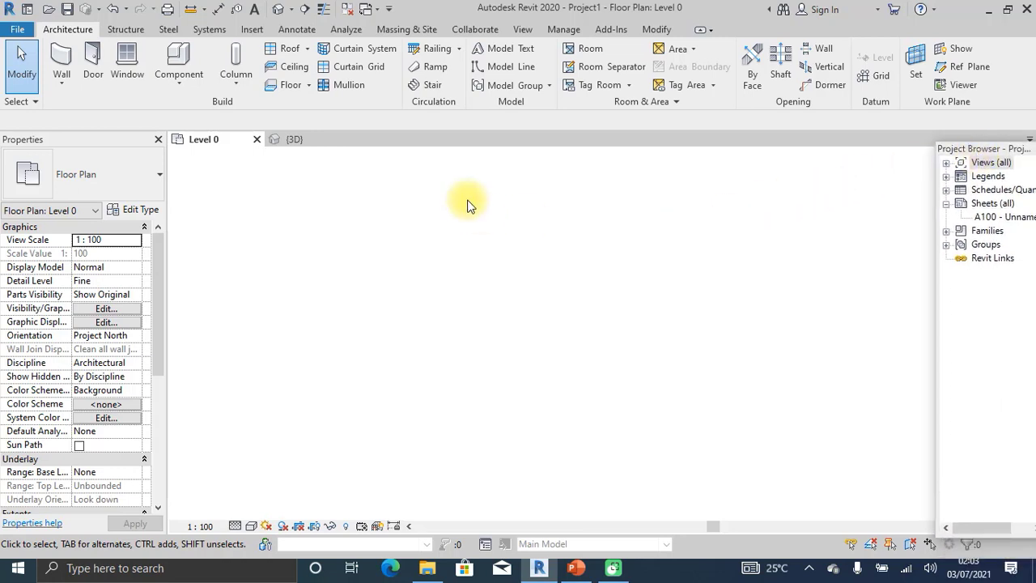
{"action": "key", "text": "Escape"}
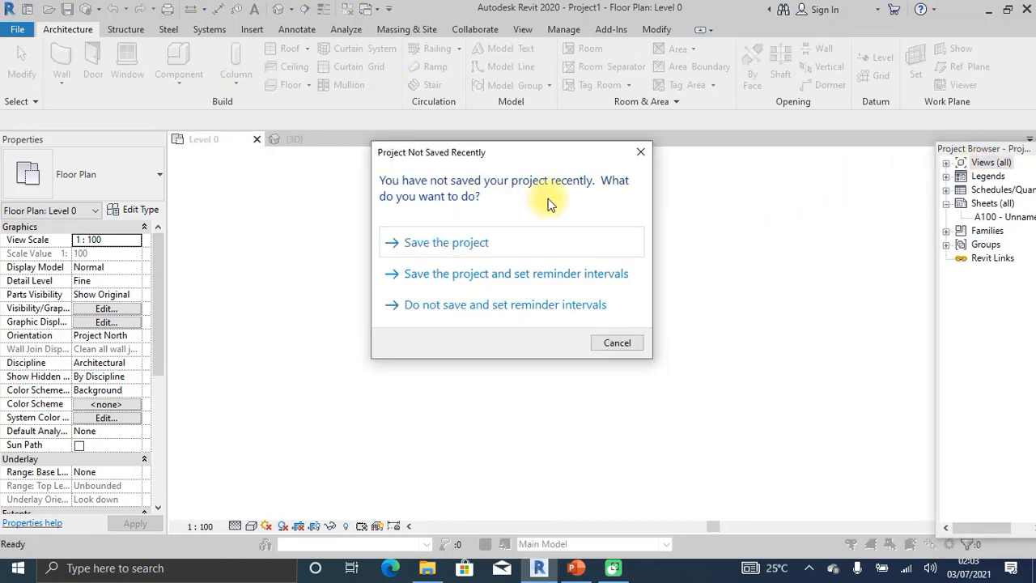
Dismiss the 'Project Not Saved Recently' reminder and open Manage > Project Units.
{"action": "left_click", "coordinate": [643, 155]}
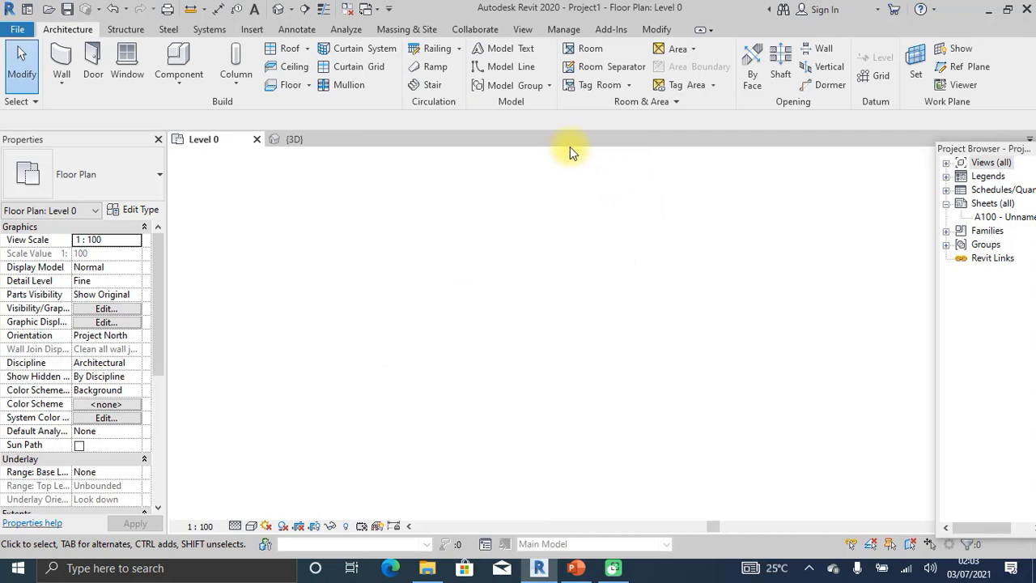
{"action": "left_click", "coordinate": [554, 30]}
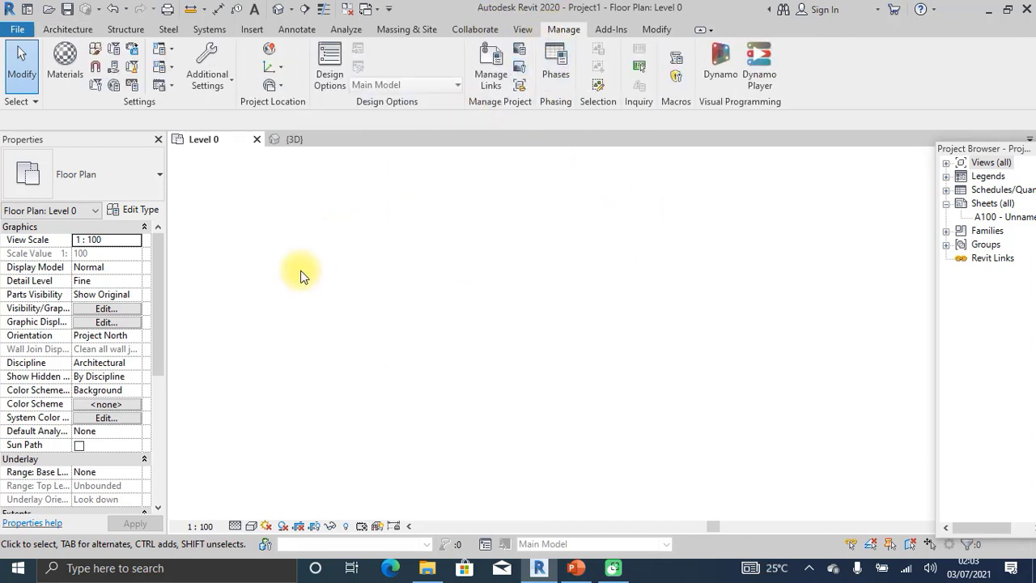
{"action": "left_click", "coordinate": [132, 85]}
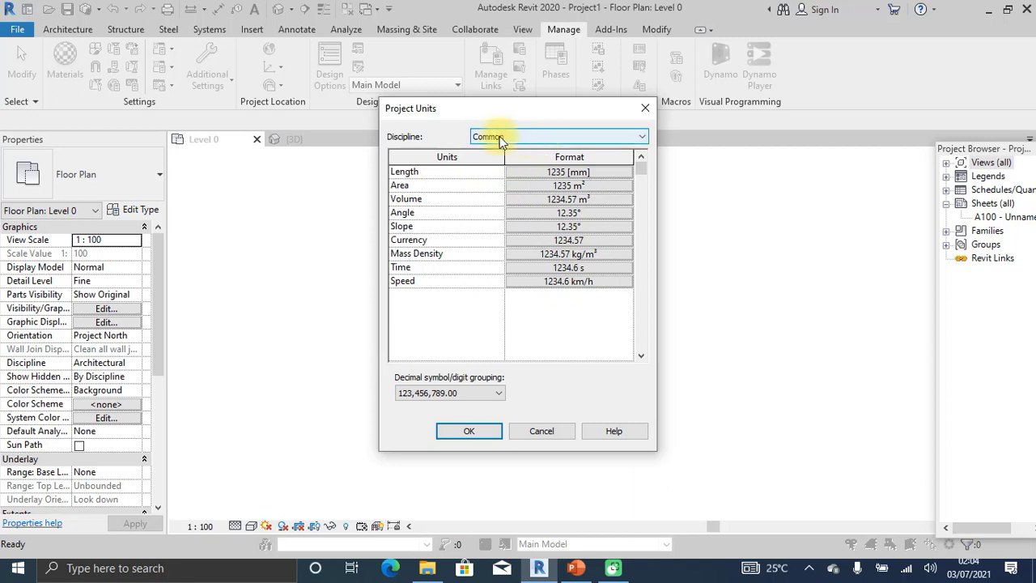
{"action": "left_click", "coordinate": [557, 136]}
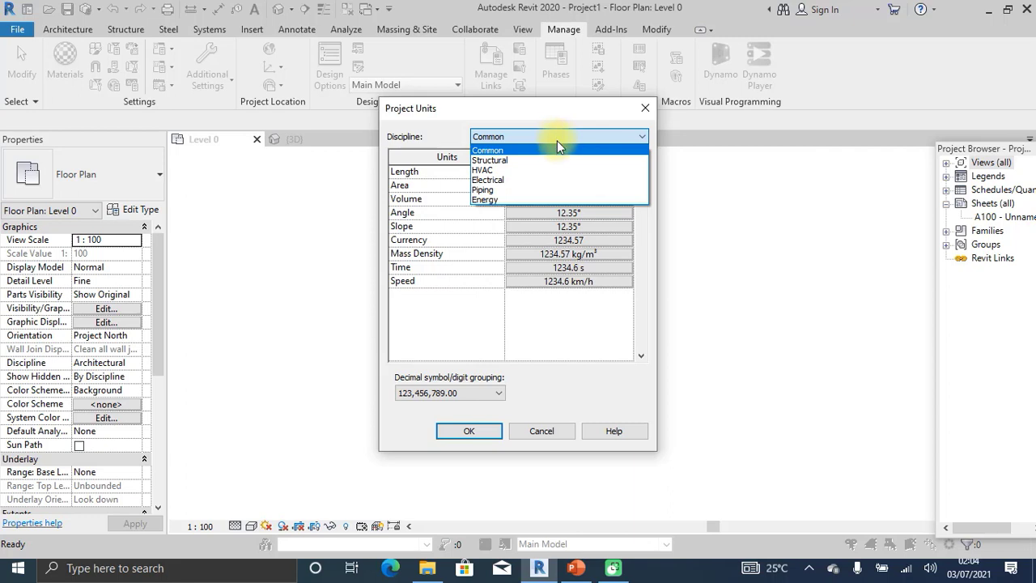
{"action": "left_click", "coordinate": [514, 161]}
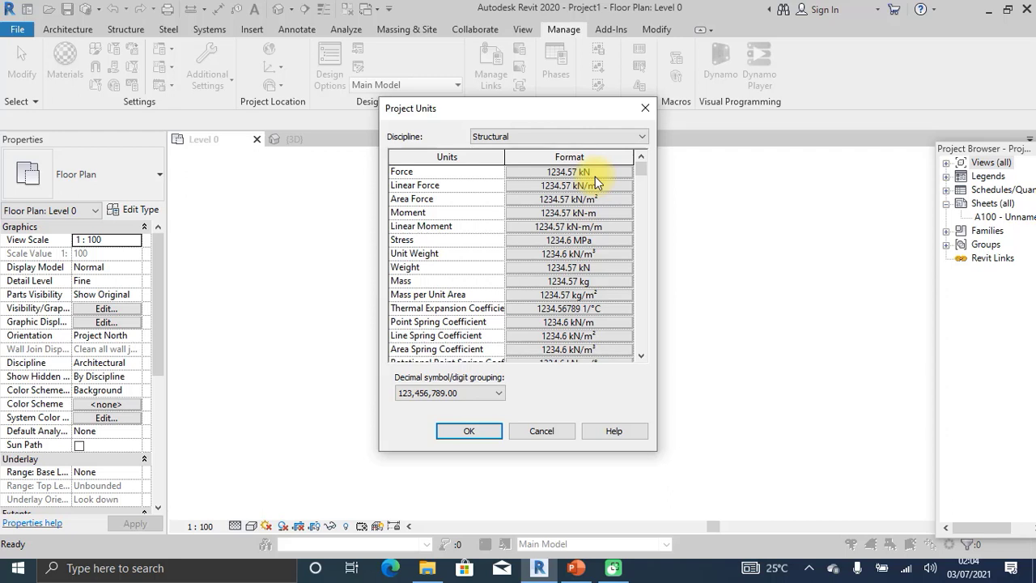
{"action": "left_click", "coordinate": [568, 136]}
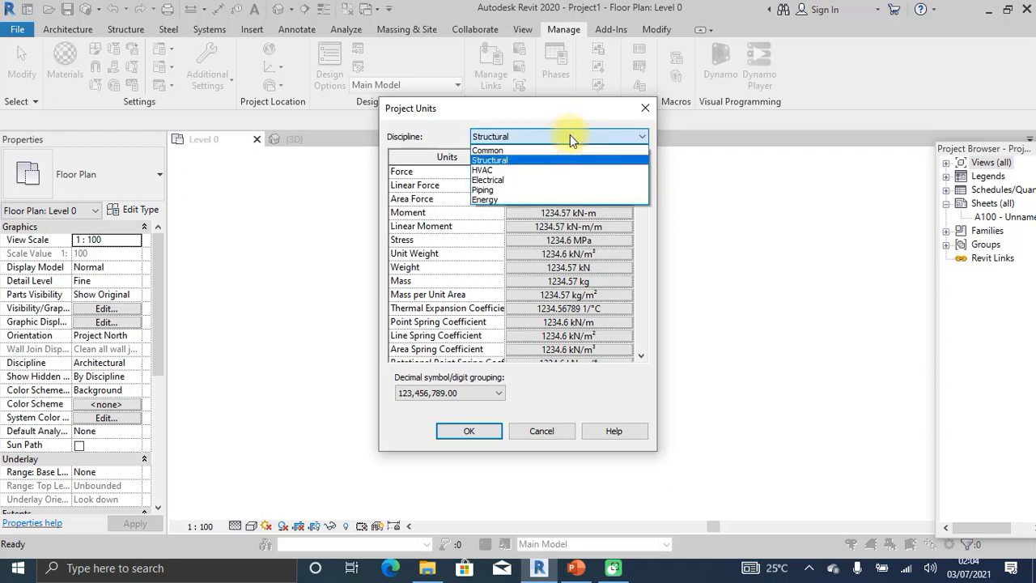
{"action": "left_click", "coordinate": [531, 178]}
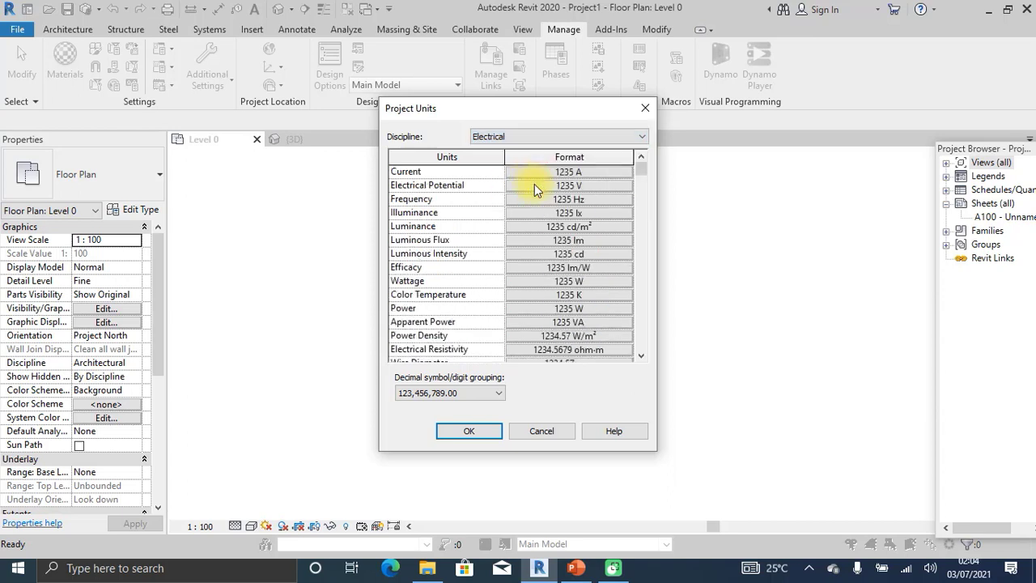
{"action": "left_click", "coordinate": [534, 139]}
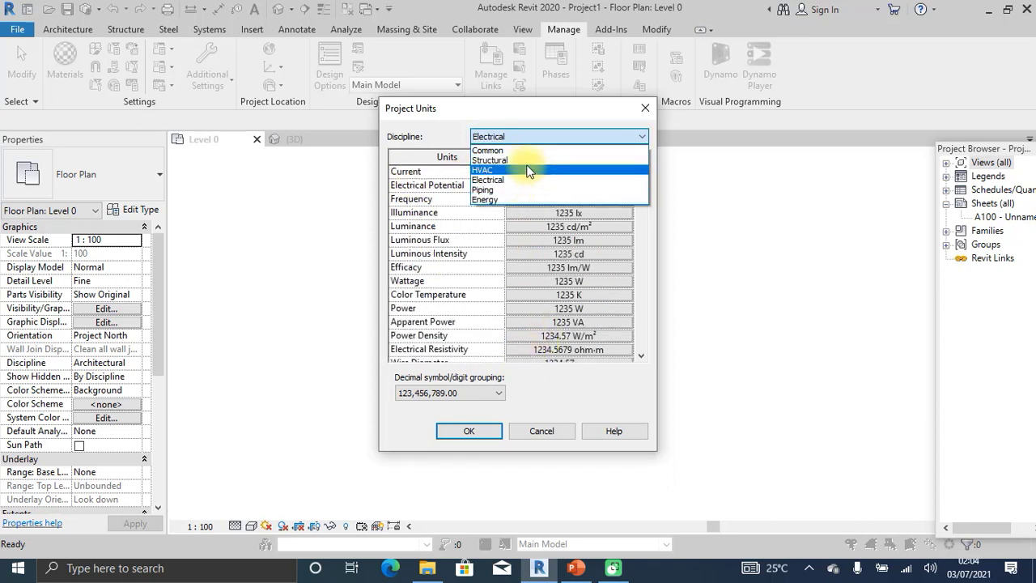
{"action": "left_click", "coordinate": [542, 150]}
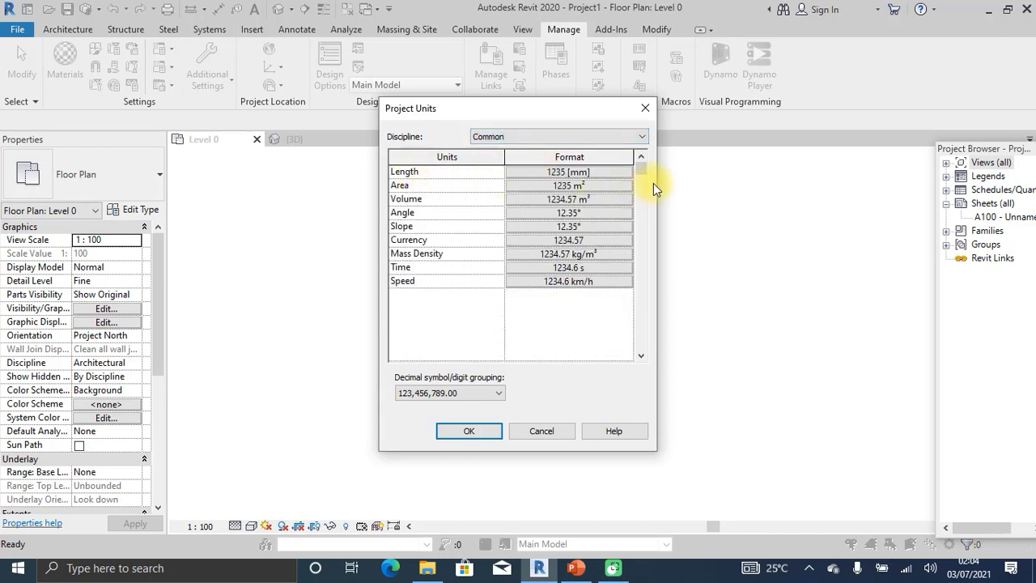
{"action": "left_click", "coordinate": [588, 173]}
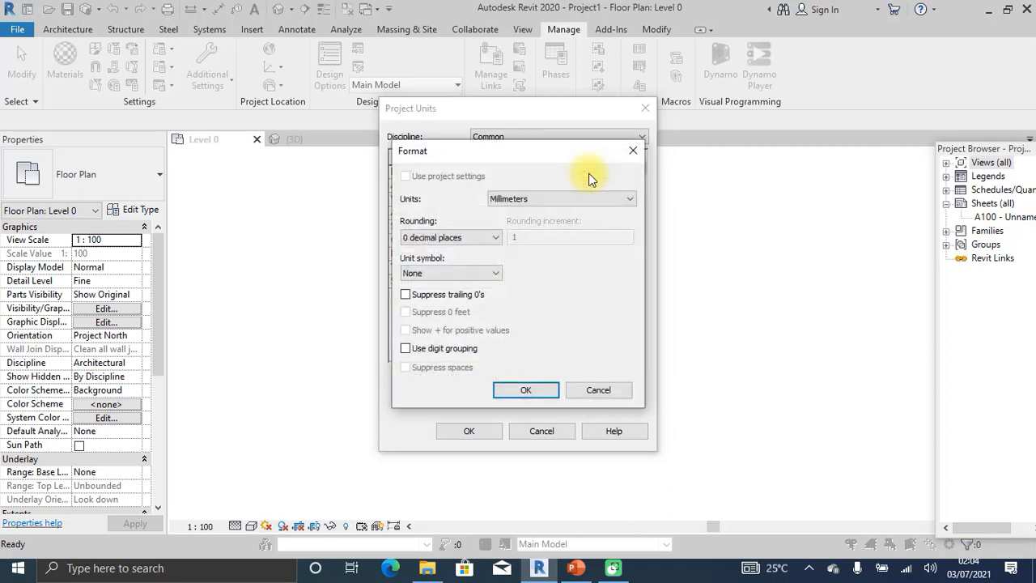
{"action": "left_click", "coordinate": [566, 198]}
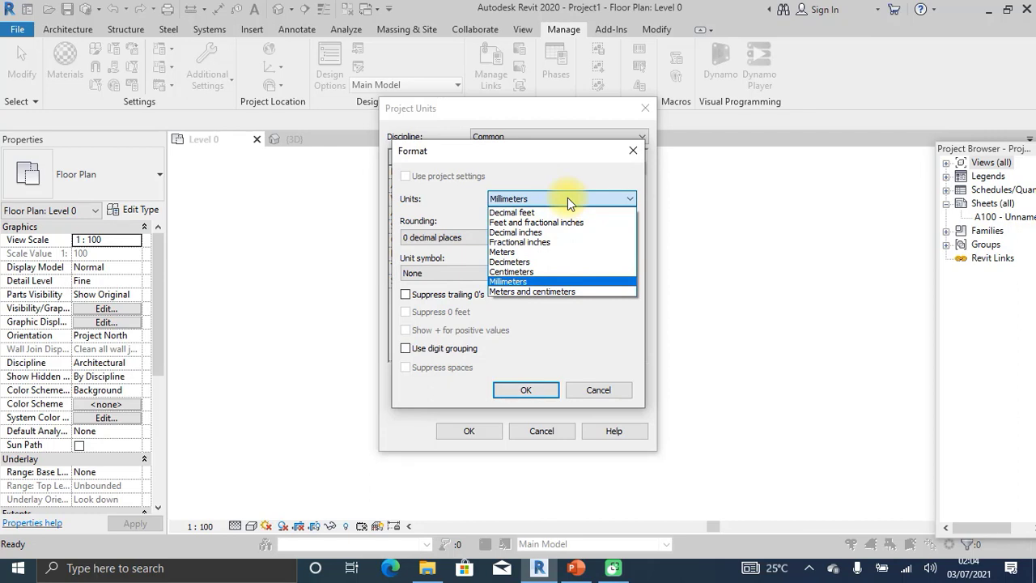
{"action": "left_click", "coordinate": [566, 197]}
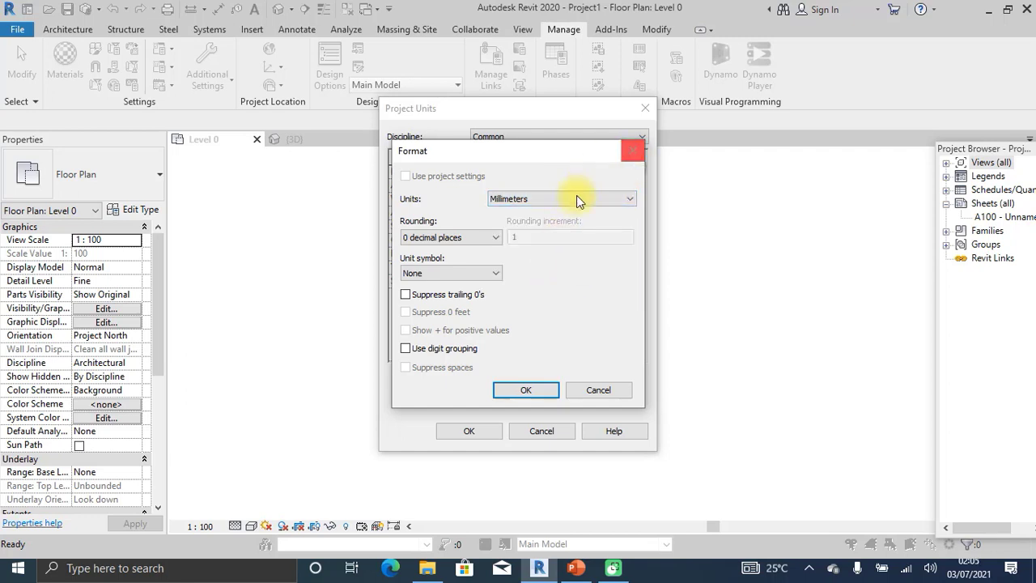
{"action": "left_click", "coordinate": [476, 237]}
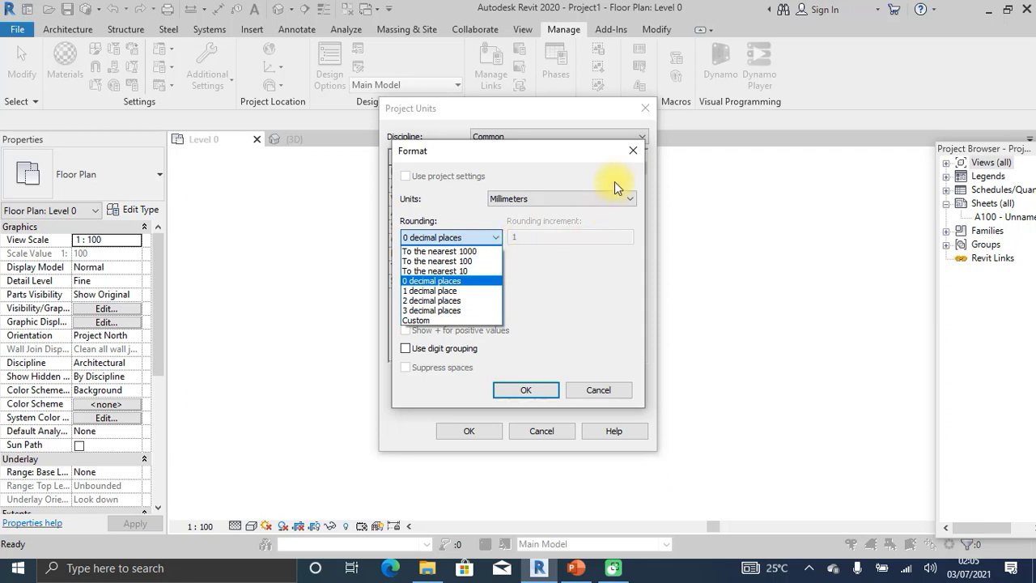
{"action": "left_click", "coordinate": [564, 272]}
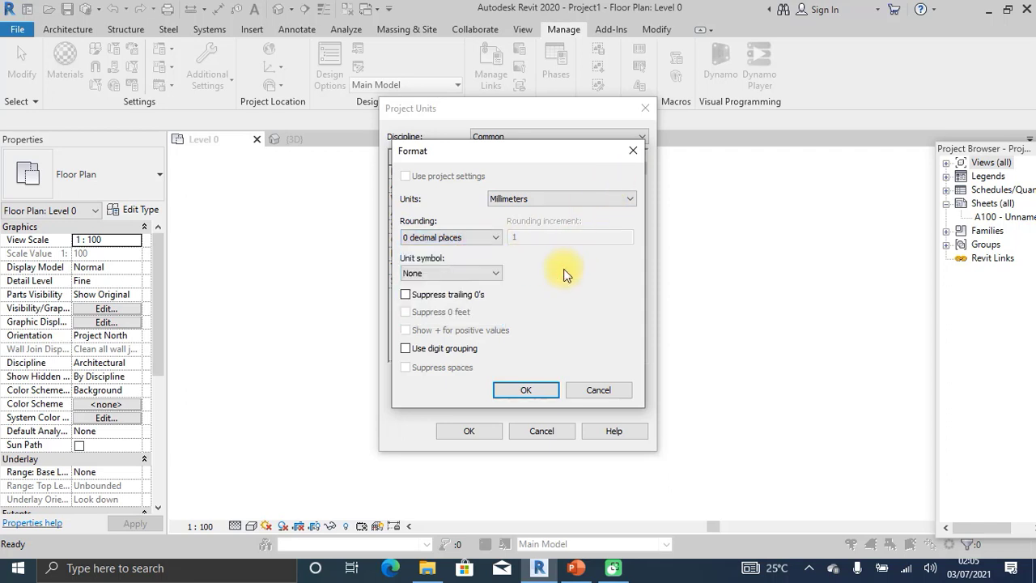
{"action": "left_click", "coordinate": [468, 271]}
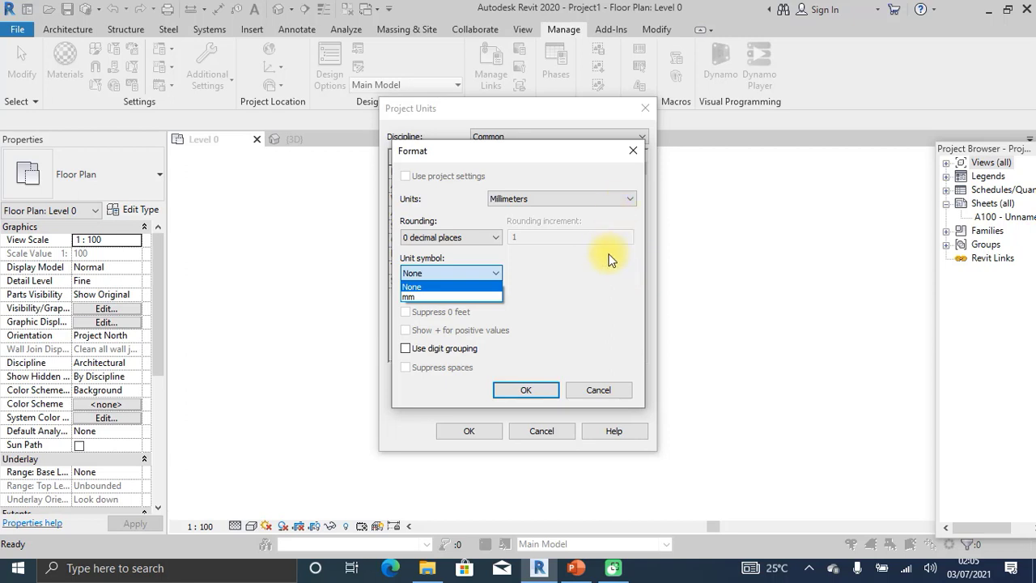
{"action": "left_click", "coordinate": [575, 274]}
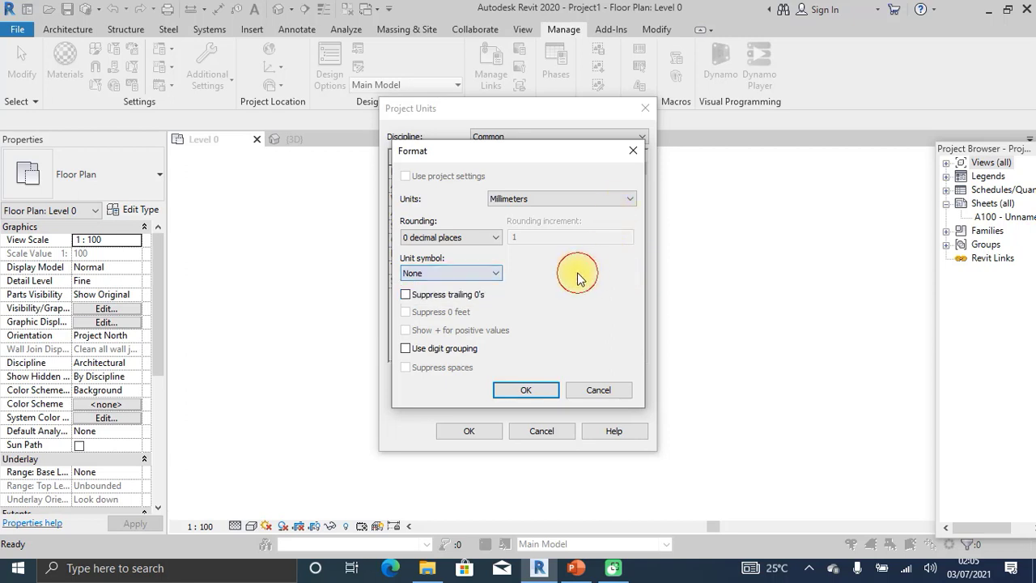
{"action": "left_click", "coordinate": [630, 153]}
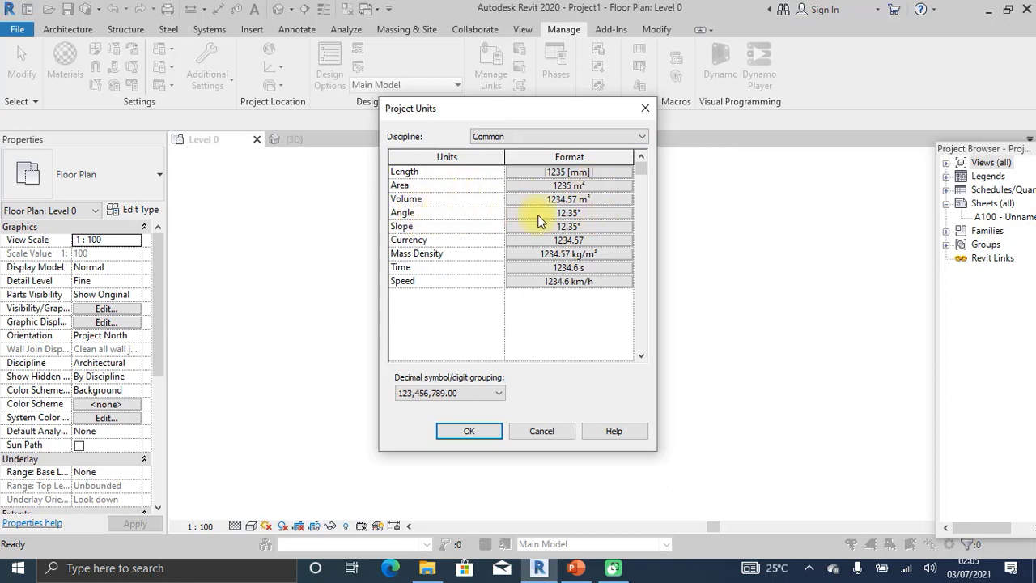
Inspect the Currency format, then close it and Project Units without changes.
{"action": "left_click", "coordinate": [579, 240]}
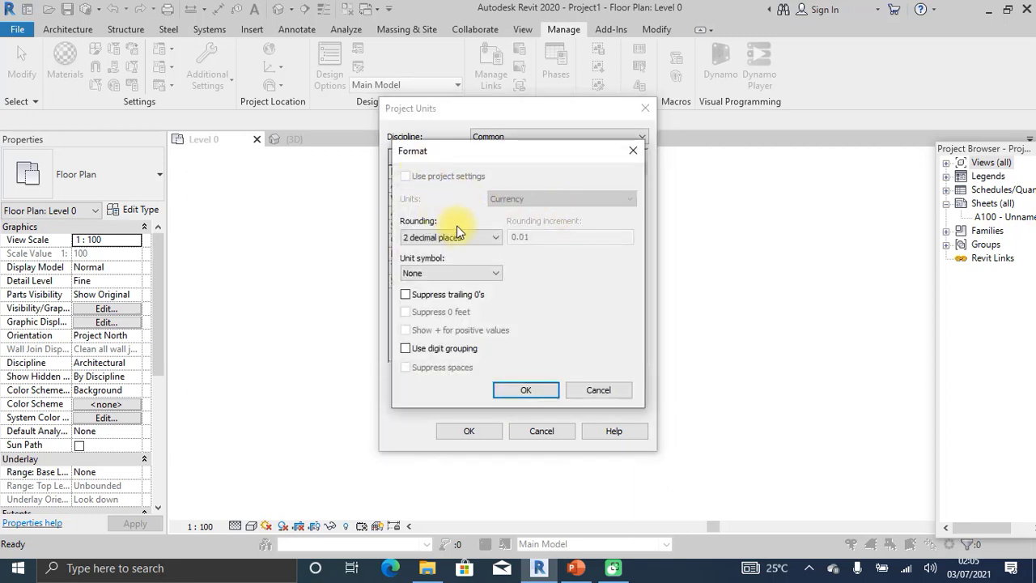
{"action": "left_click", "coordinate": [631, 150]}
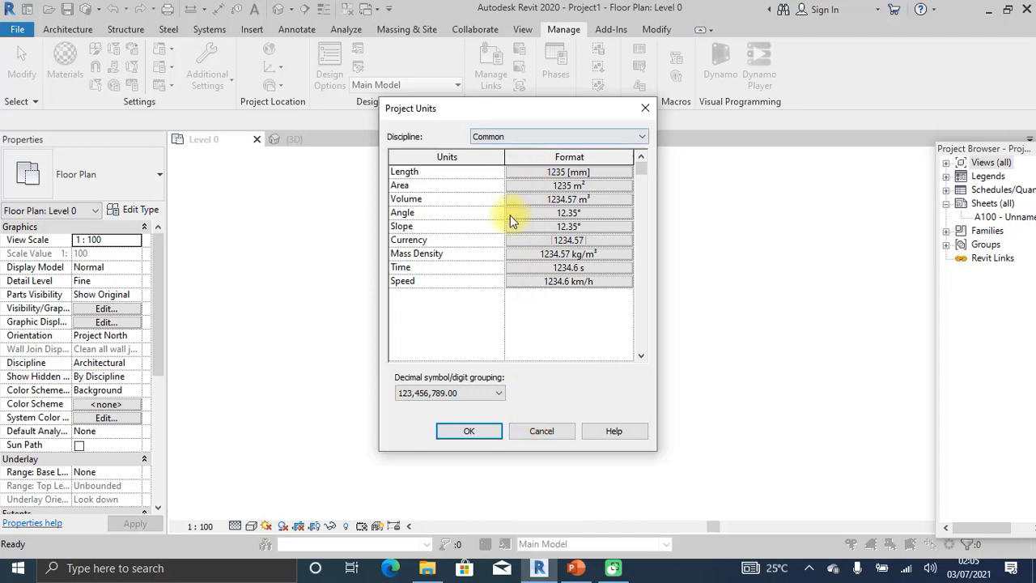
{"action": "left_click", "coordinate": [645, 109]}
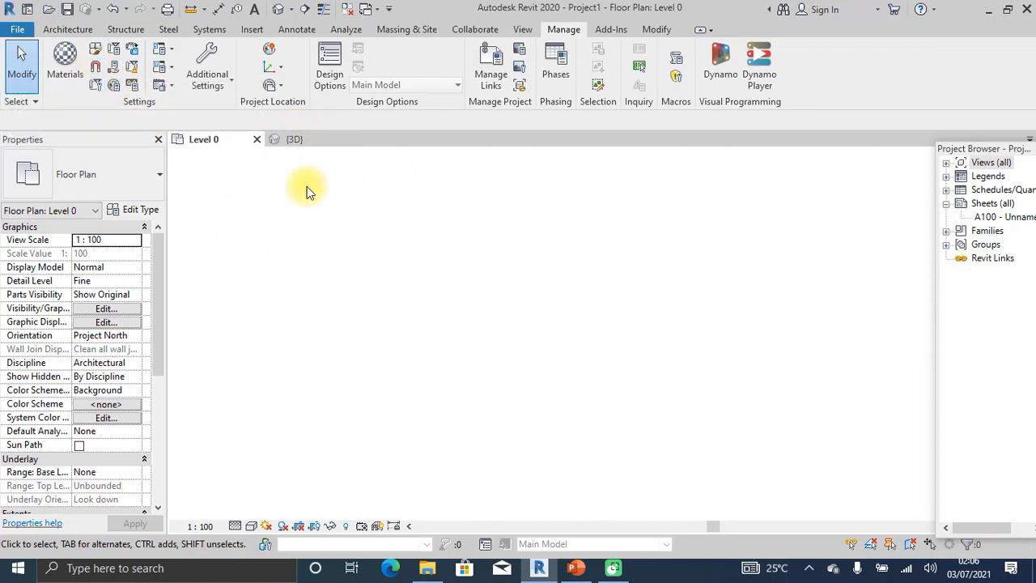
{"action": "left_click", "coordinate": [96, 72]}
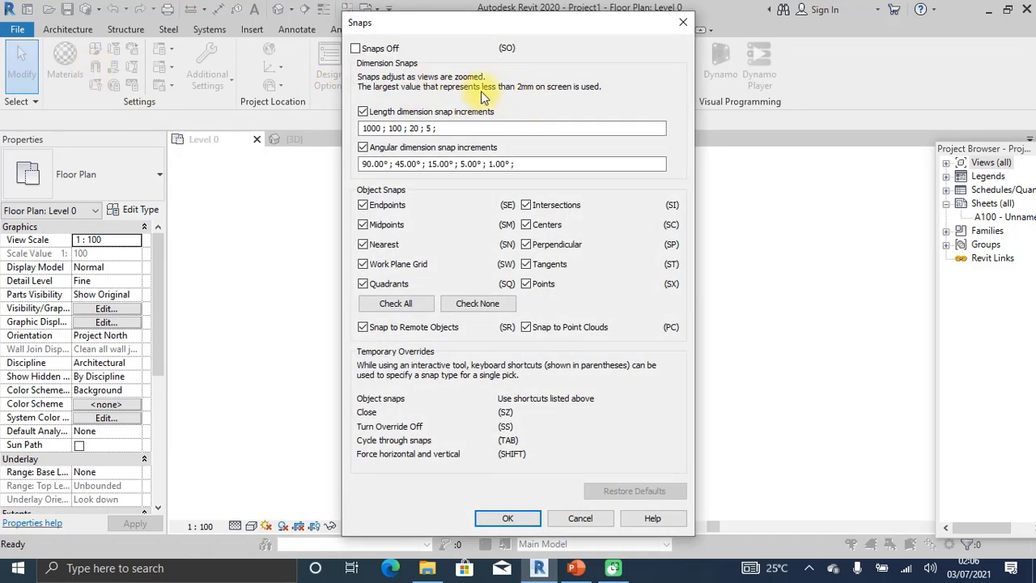
{"action": "left_click_drag", "start_coordinate": [449, 28], "coordinate": [610, 29]}
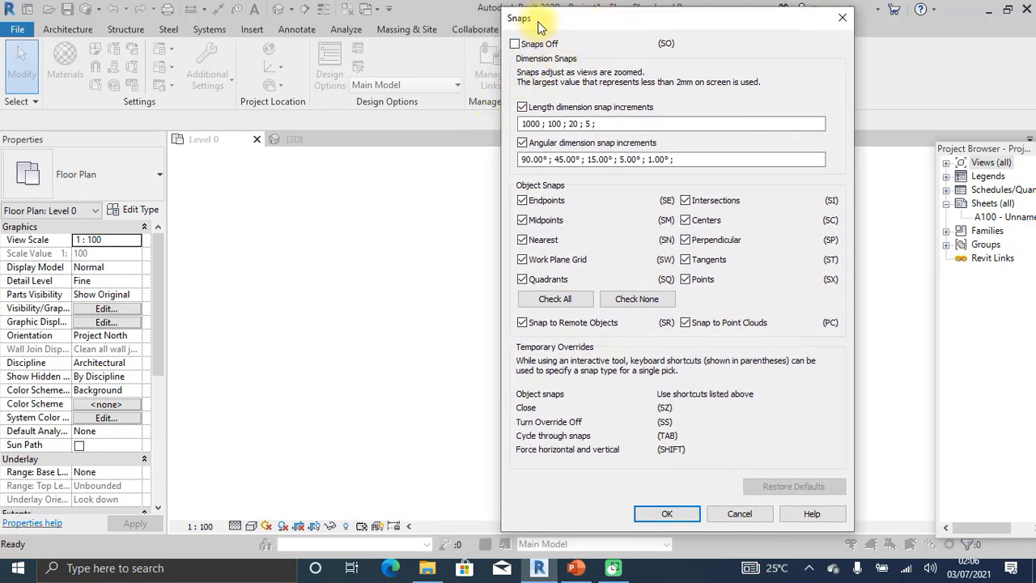
{"action": "left_click_drag", "start_coordinate": [544, 20], "coordinate": [563, 20]}
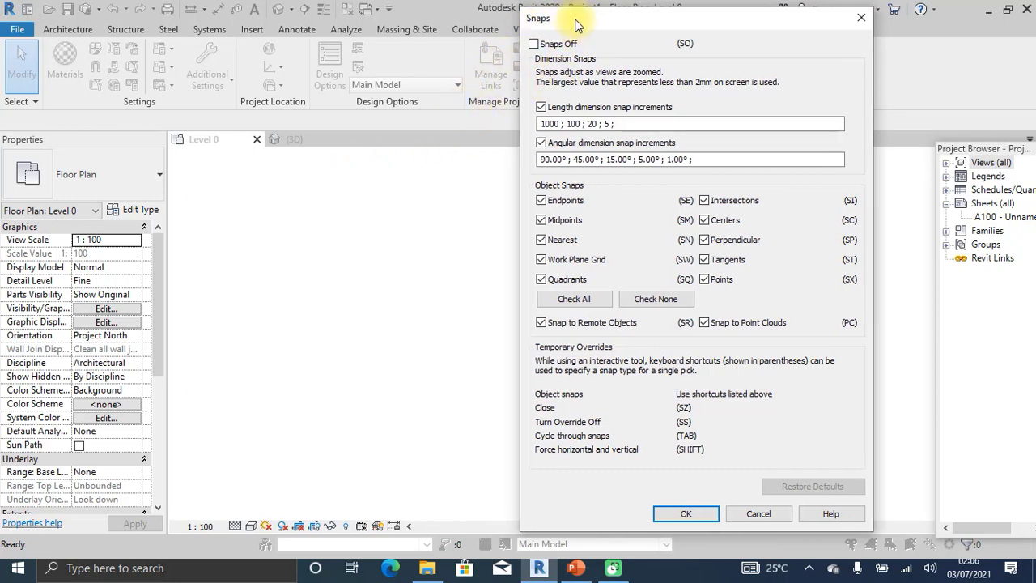
{"action": "left_click_drag", "start_coordinate": [582, 22], "coordinate": [505, 16]}
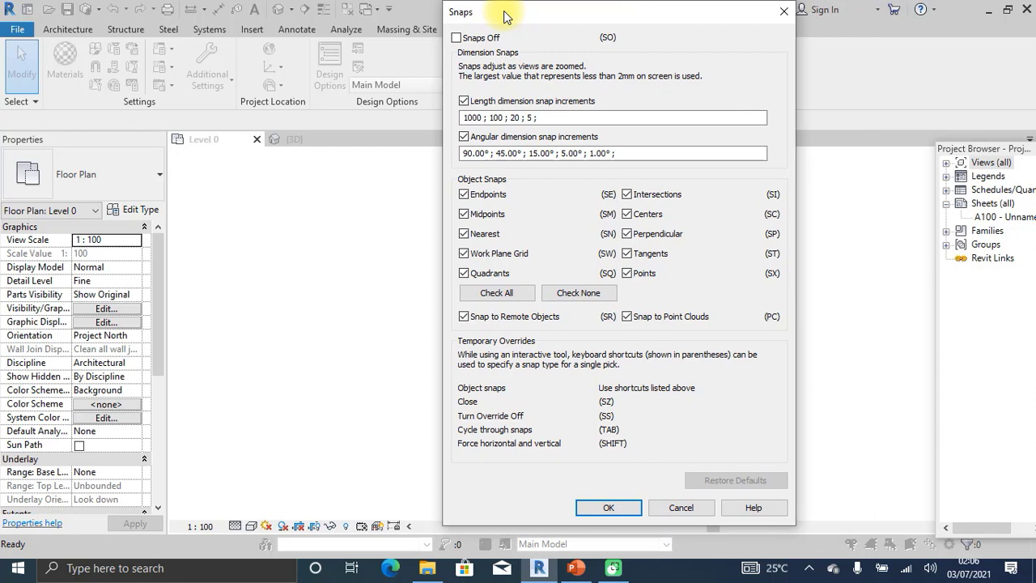
{"action": "left_click_drag", "start_coordinate": [503, 11], "coordinate": [504, 17]}
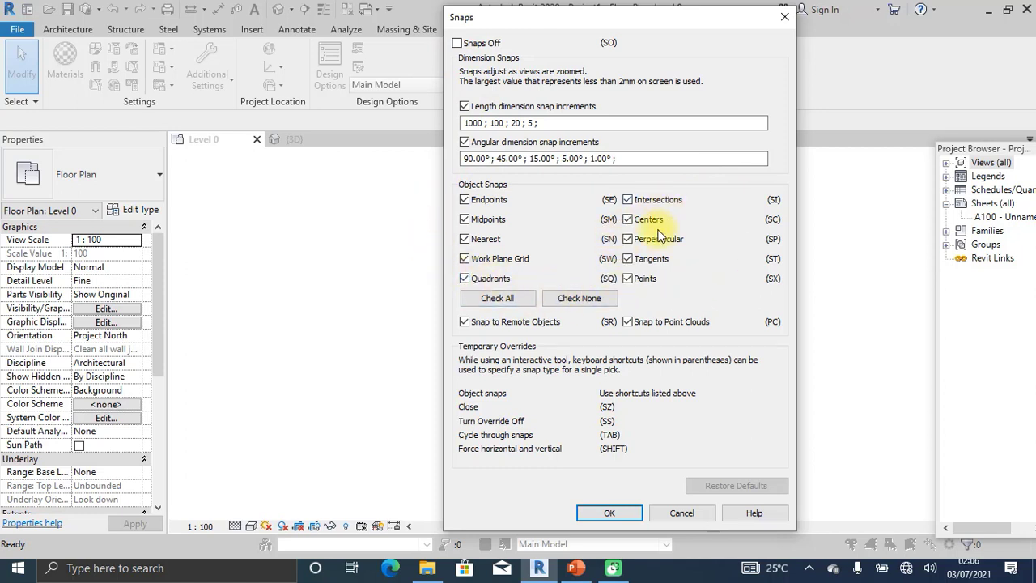
{"action": "left_click", "coordinate": [692, 514]}
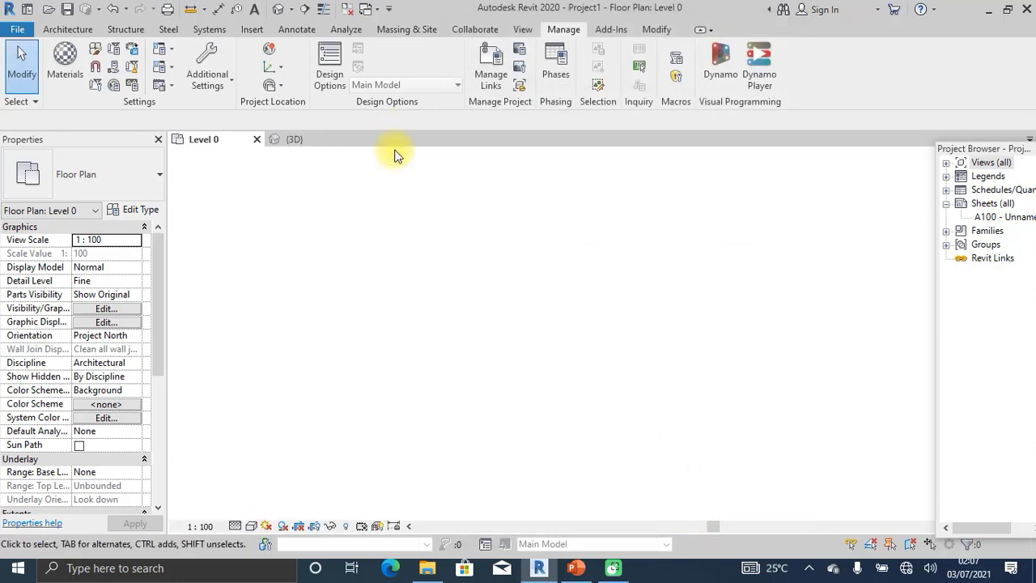
Check the Design Options dialog and scroll through the Materials library, closing both unchanged.
{"action": "left_click", "coordinate": [329, 65]}
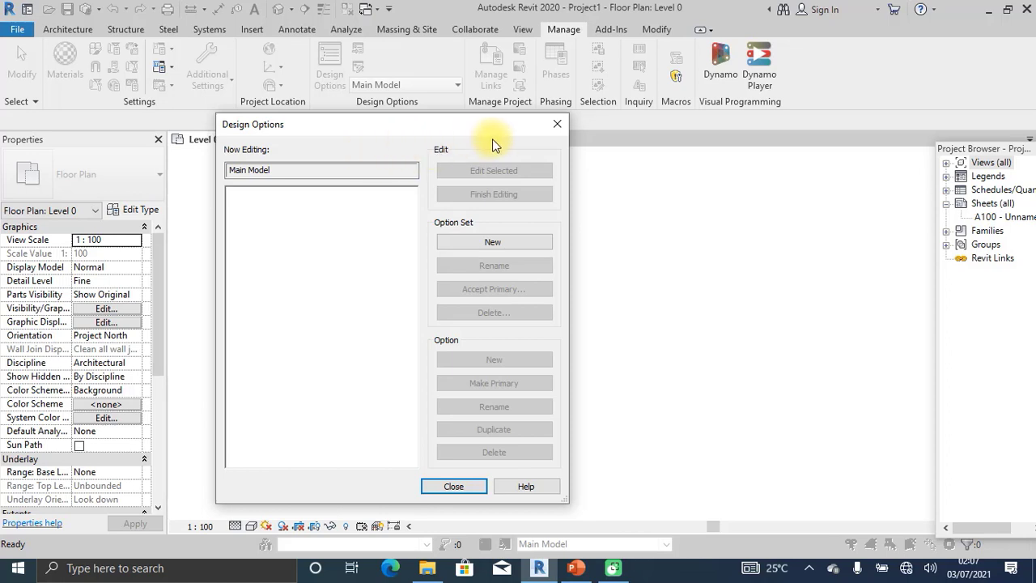
{"action": "left_click", "coordinate": [553, 127]}
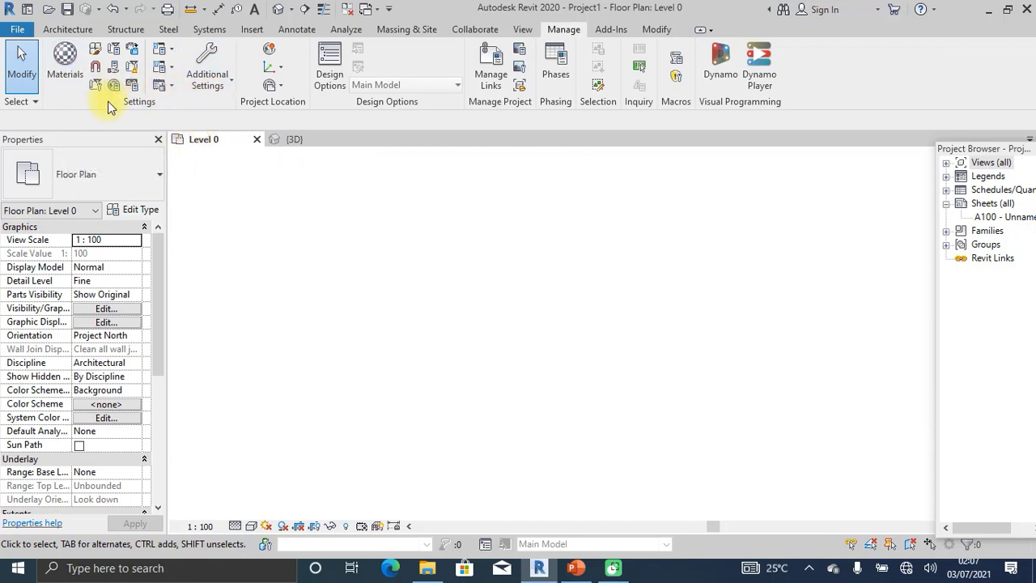
{"action": "left_click", "coordinate": [67, 48]}
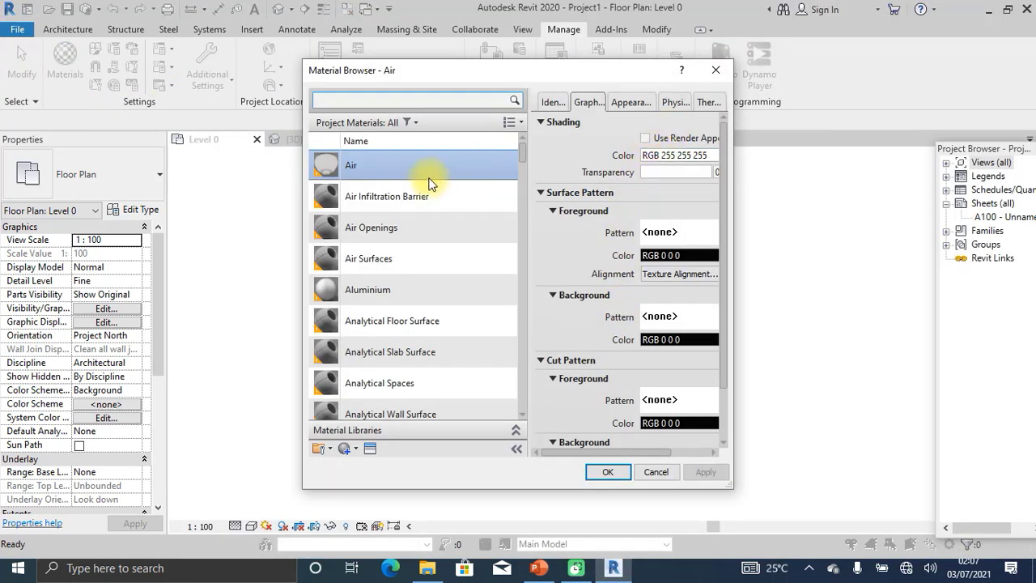
{"action": "scroll", "coordinate": [412, 184], "scroll_direction": "down", "scroll_amount": 2}
{"action": "scroll", "coordinate": [416, 190], "scroll_direction": "down", "scroll_amount": 6}
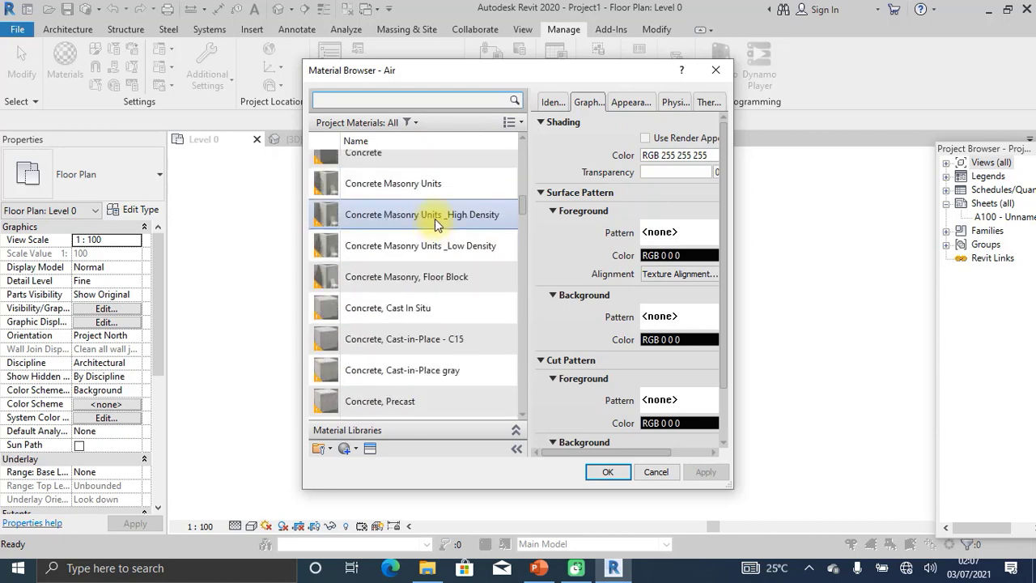
{"action": "scroll", "coordinate": [441, 212], "scroll_direction": "up", "scroll_amount": 6}
{"action": "scroll", "coordinate": [444, 206], "scroll_direction": "up", "scroll_amount": 2}
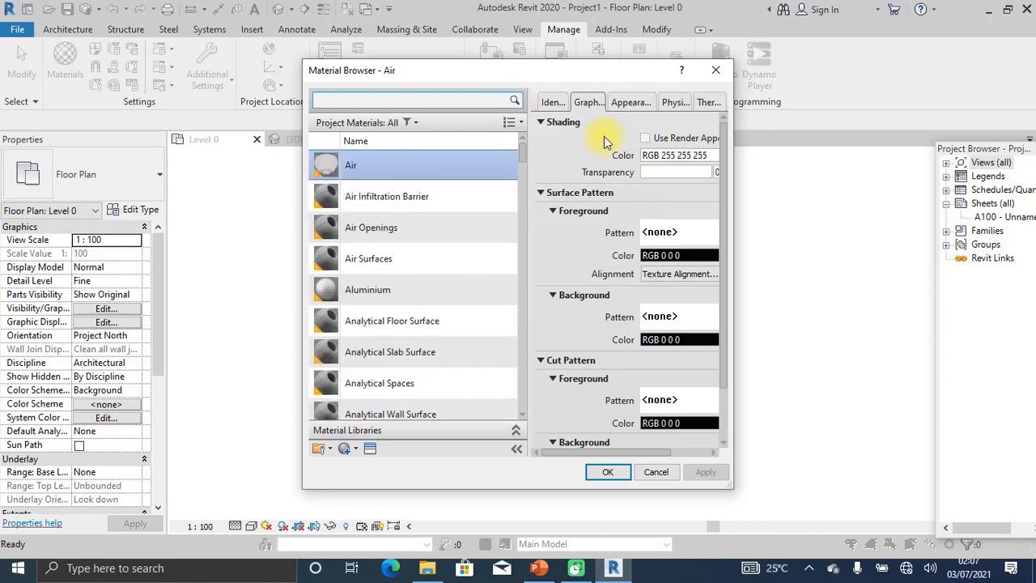
{"action": "left_click", "coordinate": [713, 71]}
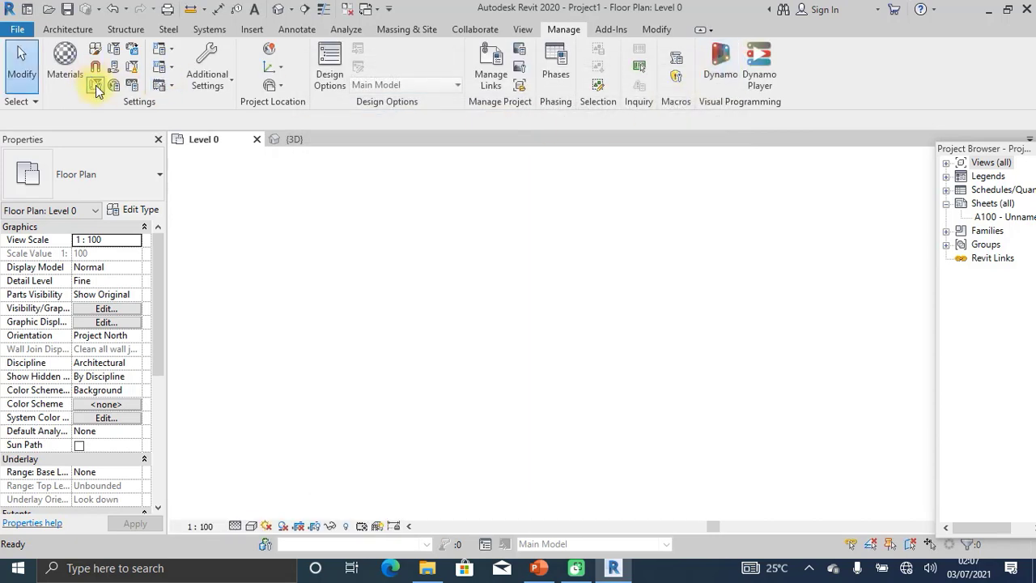
{"action": "left_click", "coordinate": [67, 30]}
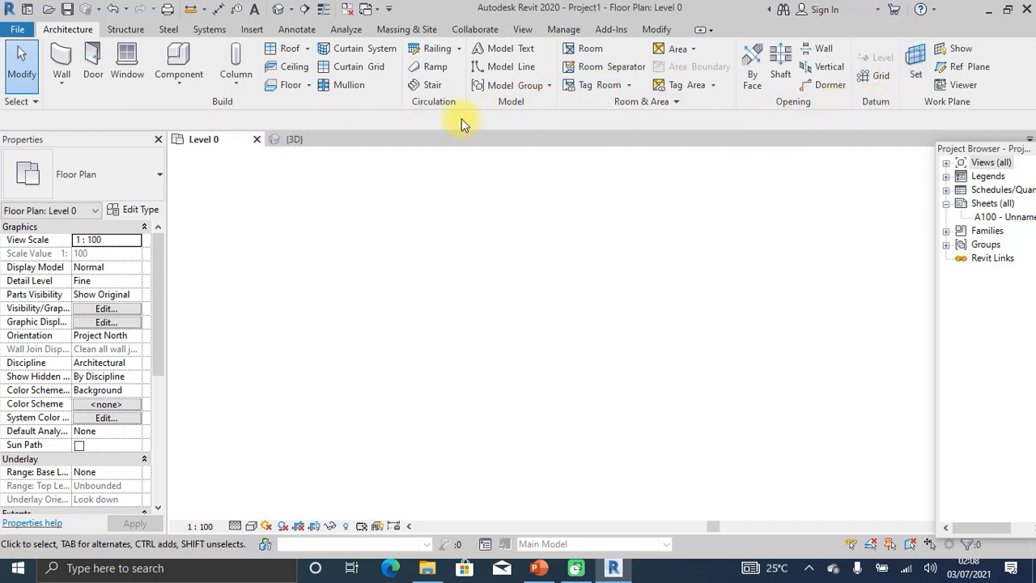
Move the Build panel along the Architecture ribbon to sit after Circulation and Model.
{"action": "mouse_move", "coordinate": [236, 104]}
{"action": "left_mouse_down"}
{"action": "mouse_move", "coordinate": [246, 104]}
{"action": "mouse_move", "coordinate": [224, 102]}
{"action": "mouse_move", "coordinate": [225, 94]}
{"action": "mouse_move", "coordinate": [240, 97]}
{"action": "left_mouse_up"}
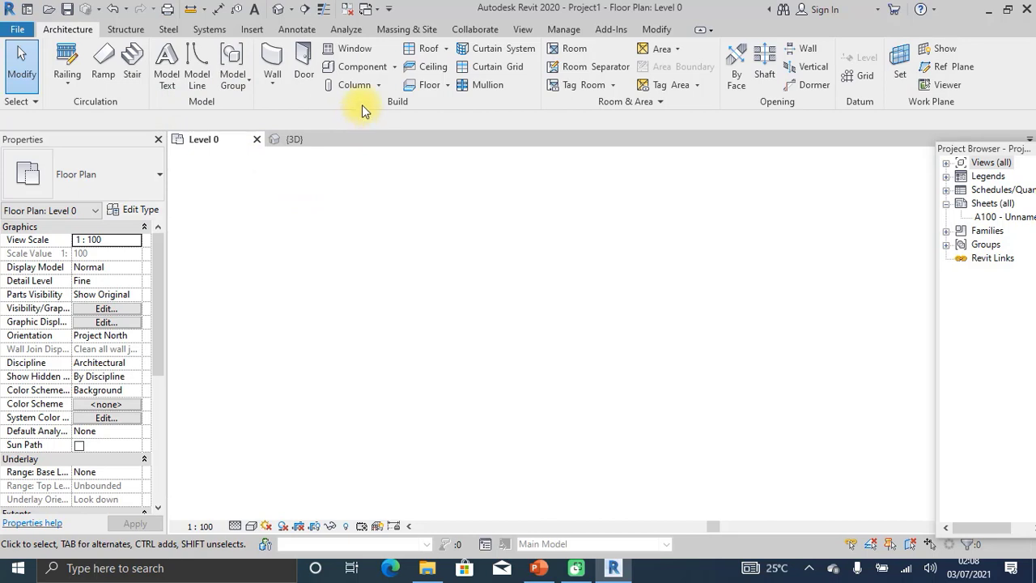
Shuffle the Build panel along the ribbon, then float it over the drawing area.
{"action": "left_click_drag", "start_coordinate": [363, 101], "coordinate": [143, 92]}
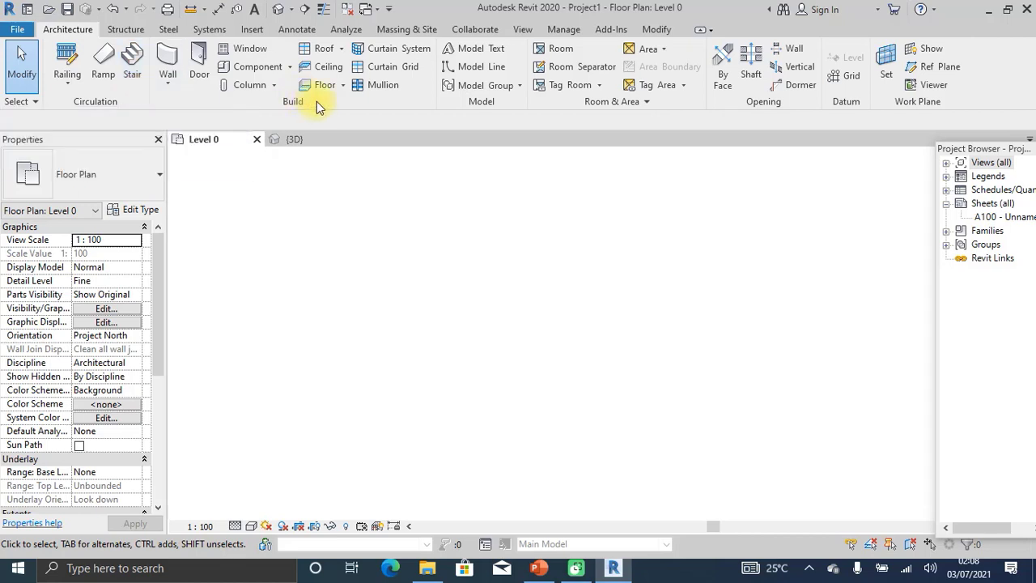
{"action": "left_click_drag", "start_coordinate": [289, 99], "coordinate": [174, 95]}
{"action": "left_click_drag", "start_coordinate": [323, 101], "coordinate": [56, 89]}
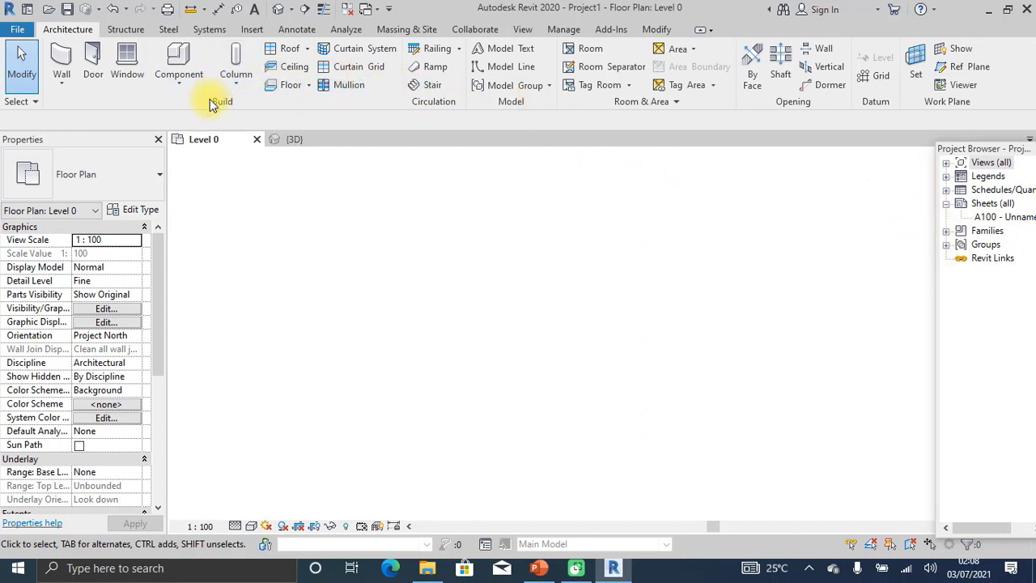
{"action": "mouse_move", "coordinate": [210, 103]}
{"action": "left_mouse_down"}
{"action": "mouse_move", "coordinate": [844, 296]}
{"action": "mouse_move", "coordinate": [724, 204]}
{"action": "mouse_move", "coordinate": [736, 190]}
{"action": "mouse_move", "coordinate": [742, 199]}
{"action": "left_mouse_up"}
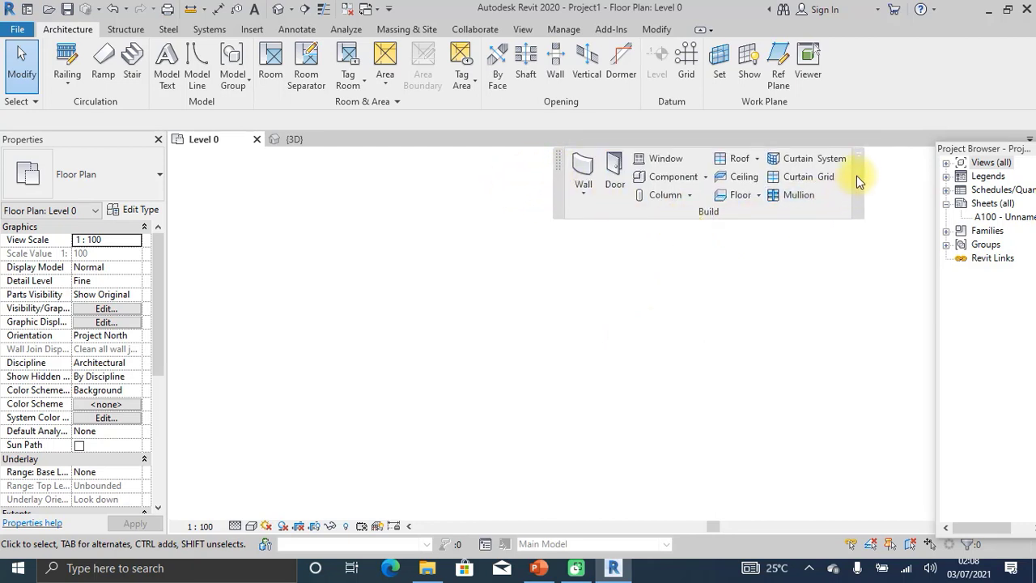
Re-dock the floating Build panel, then float the Datum panel and re-dock it between Opening and Work Plane.
{"action": "mouse_move", "coordinate": [610, 214]}
{"action": "left_mouse_down"}
{"action": "mouse_move", "coordinate": [354, 176]}
{"action": "mouse_move", "coordinate": [94, 107]}
{"action": "mouse_move", "coordinate": [90, 65]}
{"action": "mouse_move", "coordinate": [50, 81]}
{"action": "left_mouse_up"}
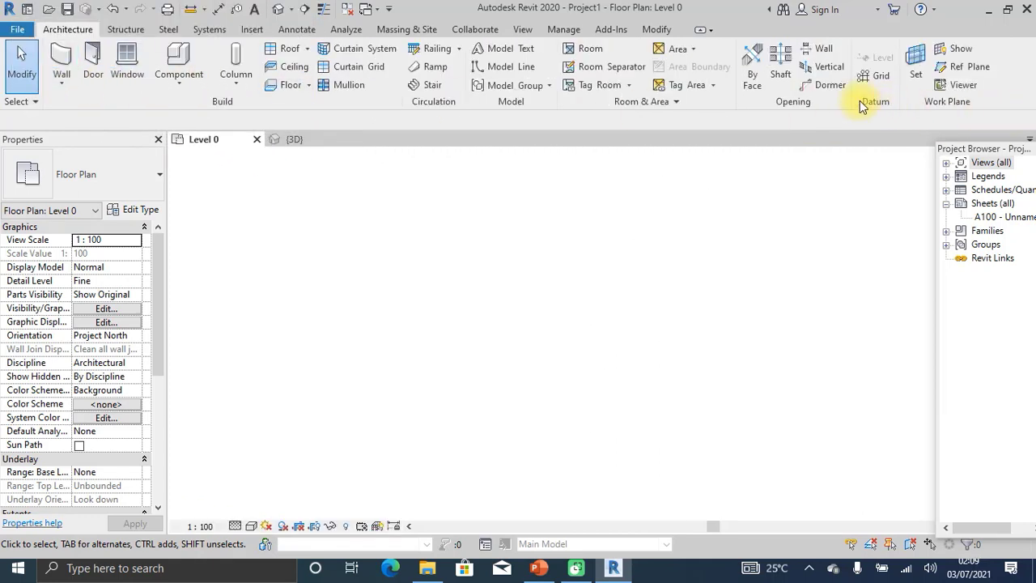
{"action": "mouse_move", "coordinate": [860, 102]}
{"action": "left_mouse_down"}
{"action": "mouse_move", "coordinate": [869, 102]}
{"action": "mouse_move", "coordinate": [874, 211]}
{"action": "mouse_move", "coordinate": [894, 233]}
{"action": "mouse_move", "coordinate": [896, 212]}
{"action": "mouse_move", "coordinate": [907, 213]}
{"action": "left_mouse_up"}
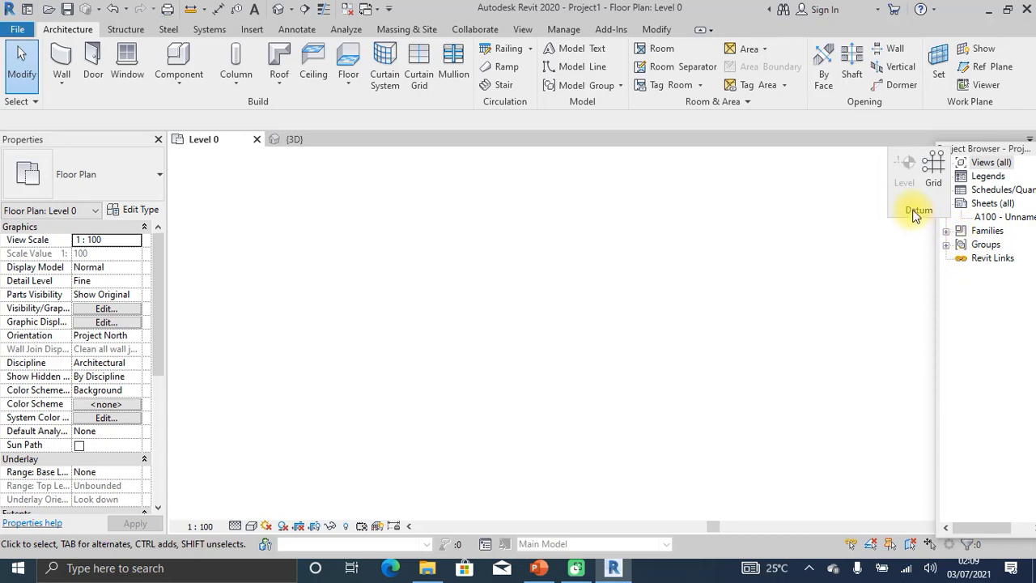
{"action": "left_click_drag", "start_coordinate": [913, 208], "coordinate": [903, 101]}
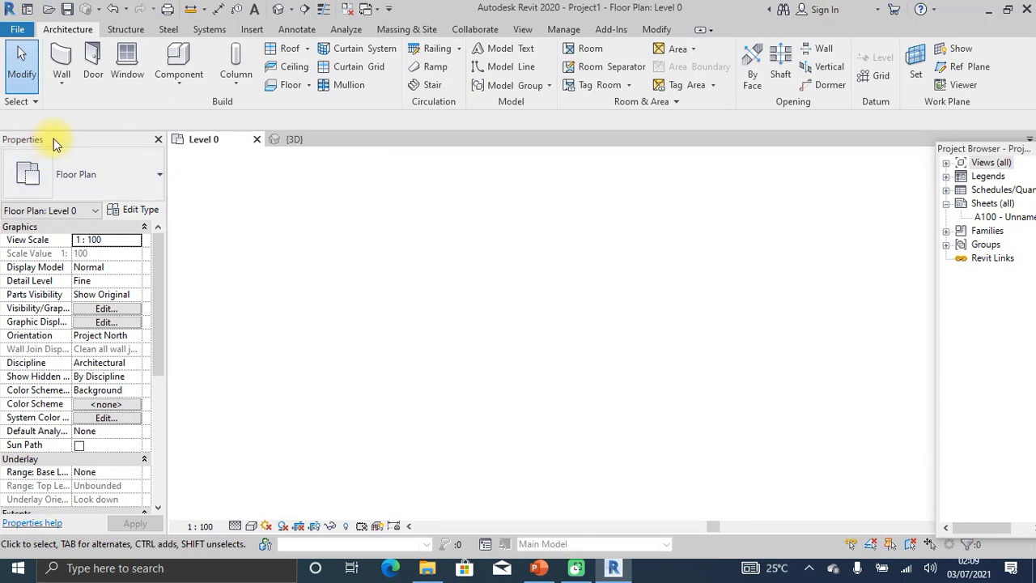
{"action": "left_click_drag", "start_coordinate": [53, 138], "coordinate": [845, 149]}
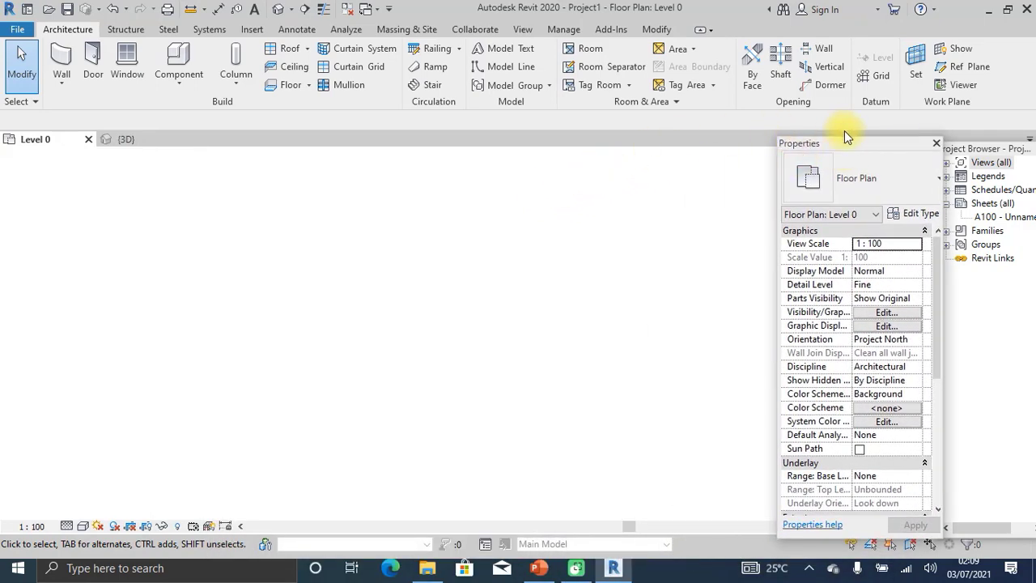
{"action": "left_click_drag", "start_coordinate": [851, 151], "coordinate": [59, 132]}
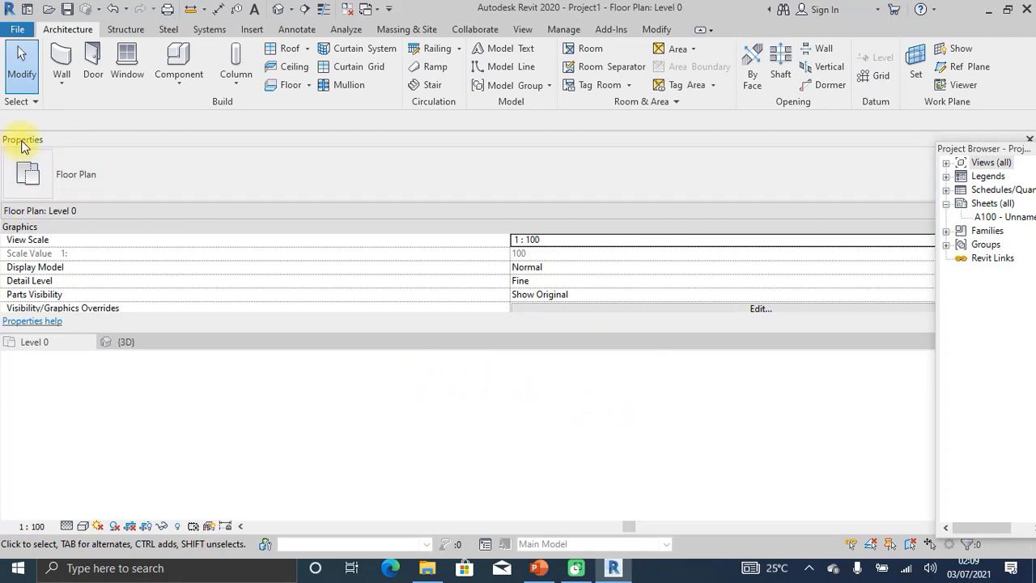
{"action": "left_click_drag", "start_coordinate": [22, 138], "coordinate": [3, 178]}
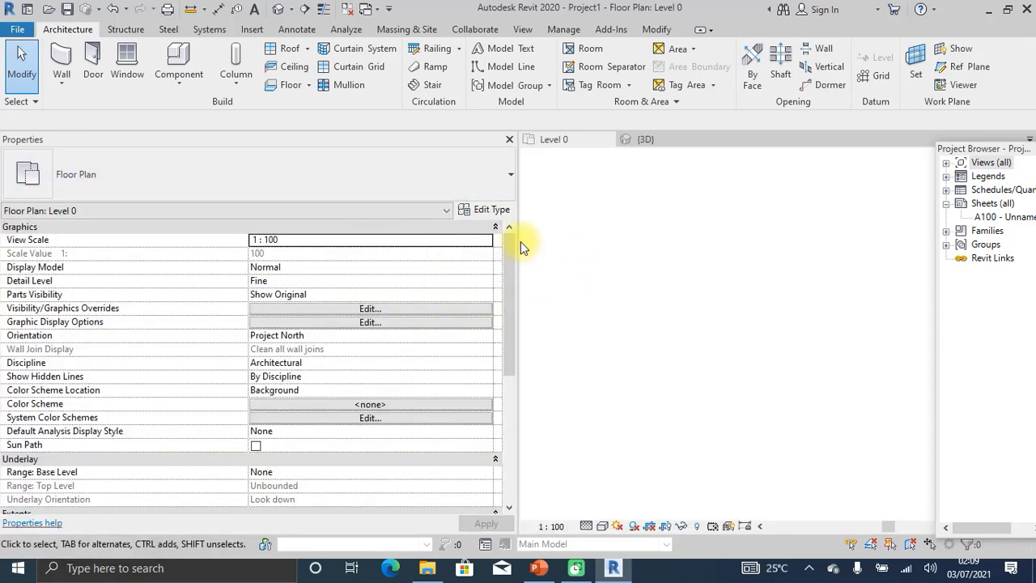
{"action": "left_click_drag", "start_coordinate": [513, 239], "coordinate": [135, 247]}
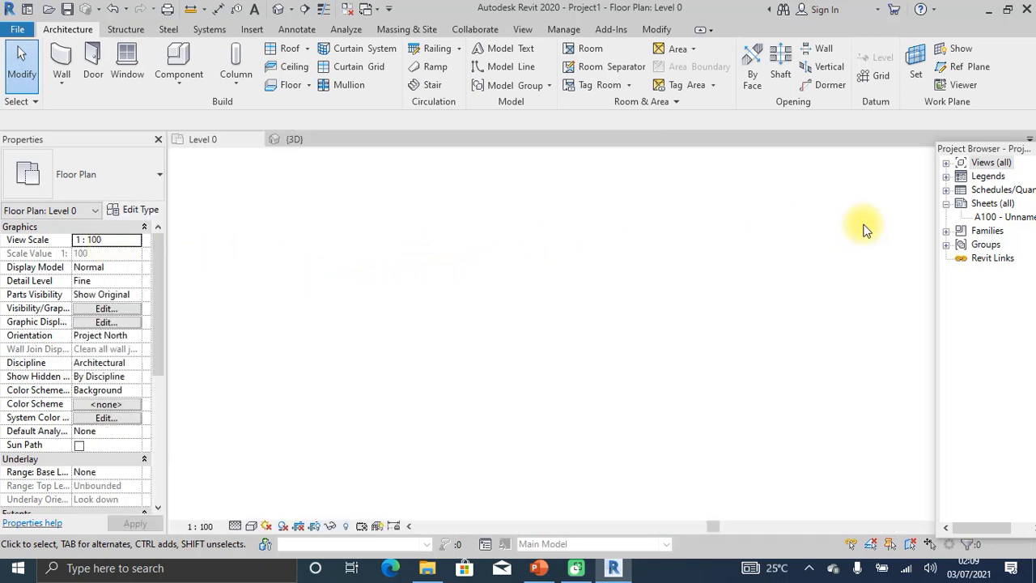
{"action": "left_click_drag", "start_coordinate": [985, 148], "coordinate": [1034, 240]}
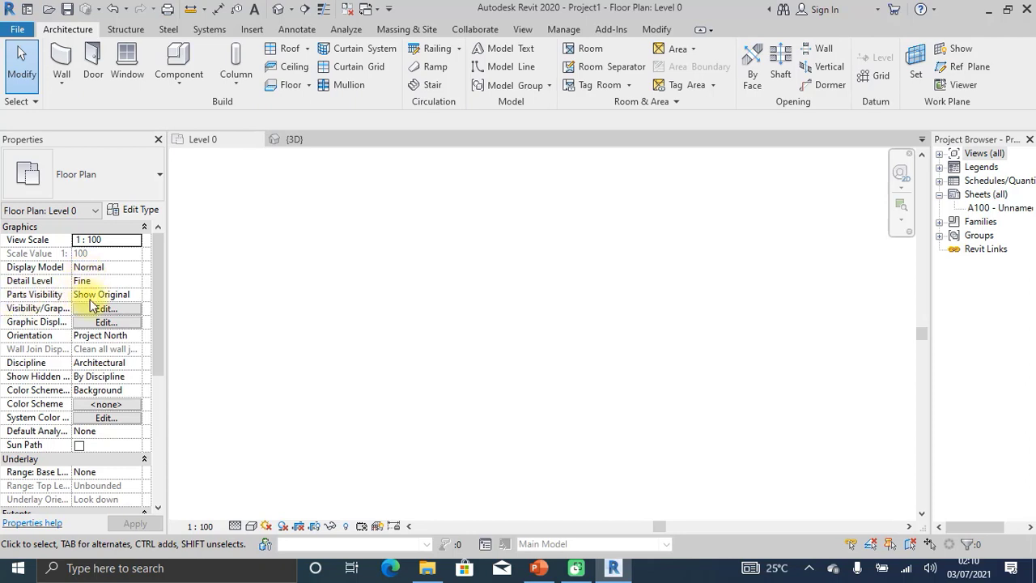
Zoom out in the Level 0 plan until all four elevation markers are visible.
{"action": "scroll", "coordinate": [460, 243], "scroll_direction": "down", "scroll_amount": 1}
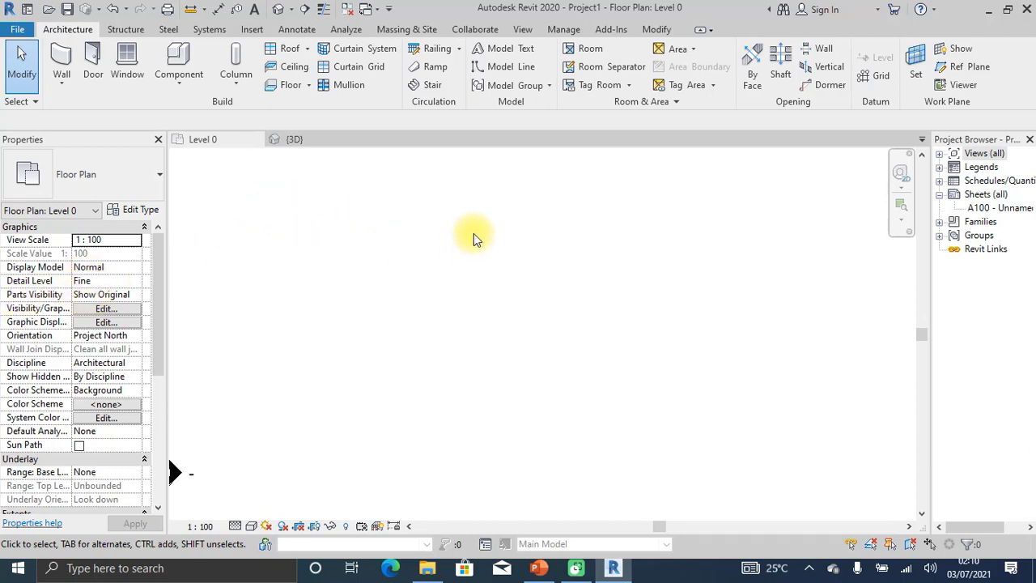
{"action": "scroll", "coordinate": [554, 217], "scroll_direction": "down", "scroll_amount": 3}
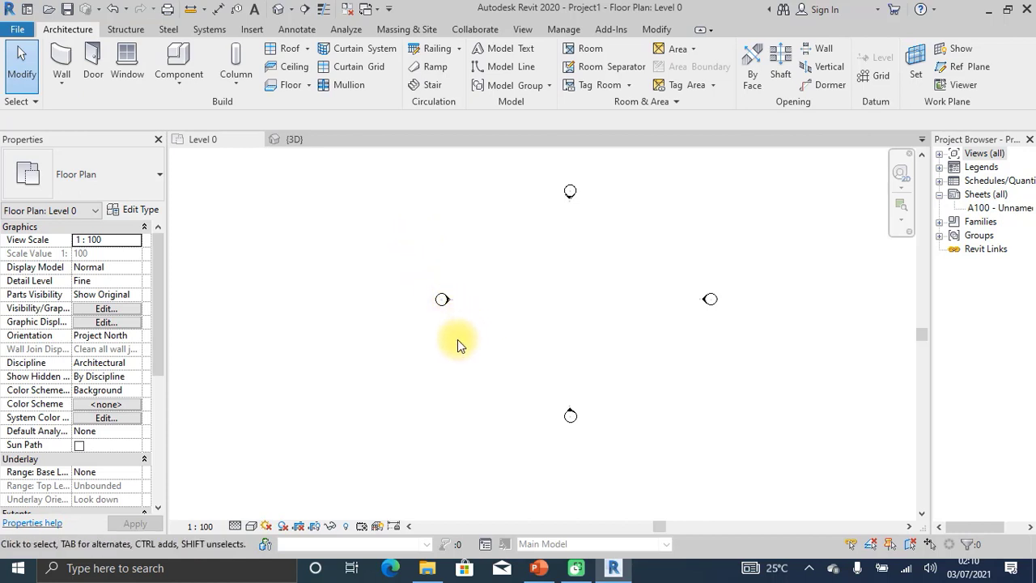
{"action": "scroll", "coordinate": [446, 355], "scroll_direction": "down", "scroll_amount": 1}
{"action": "scroll", "coordinate": [704, 316], "scroll_direction": "up", "scroll_amount": 1}
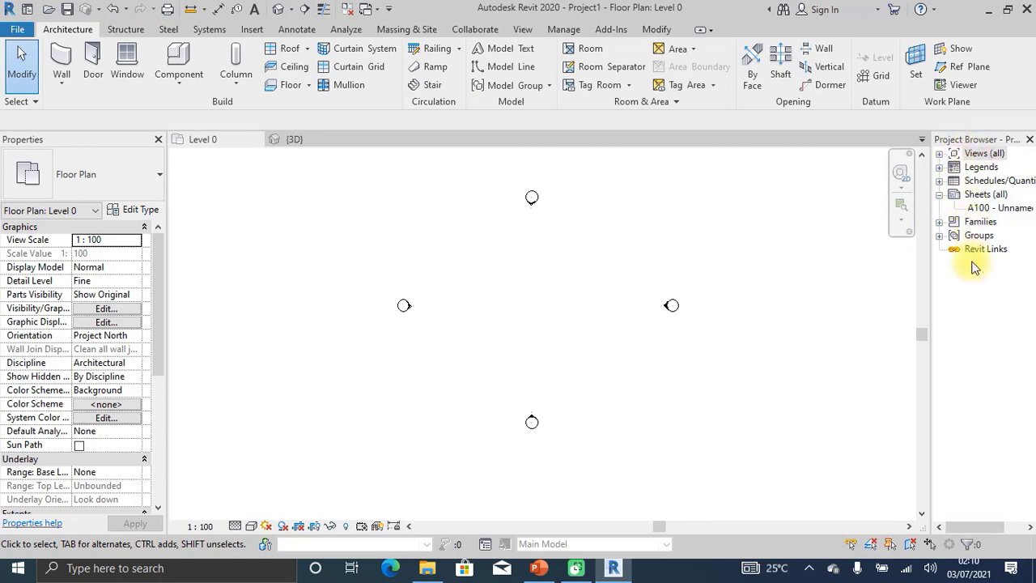
Expand Views and Floor Plans in the Project Browser, selecting the Site and Level 1 plans.
{"action": "left_click", "coordinate": [940, 154]}
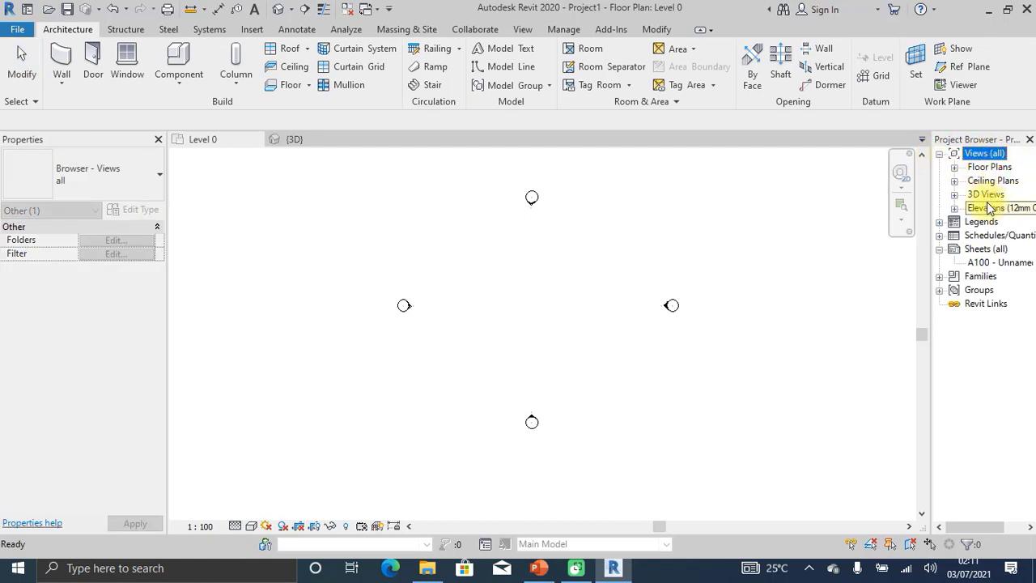
{"action": "left_click", "coordinate": [954, 167]}
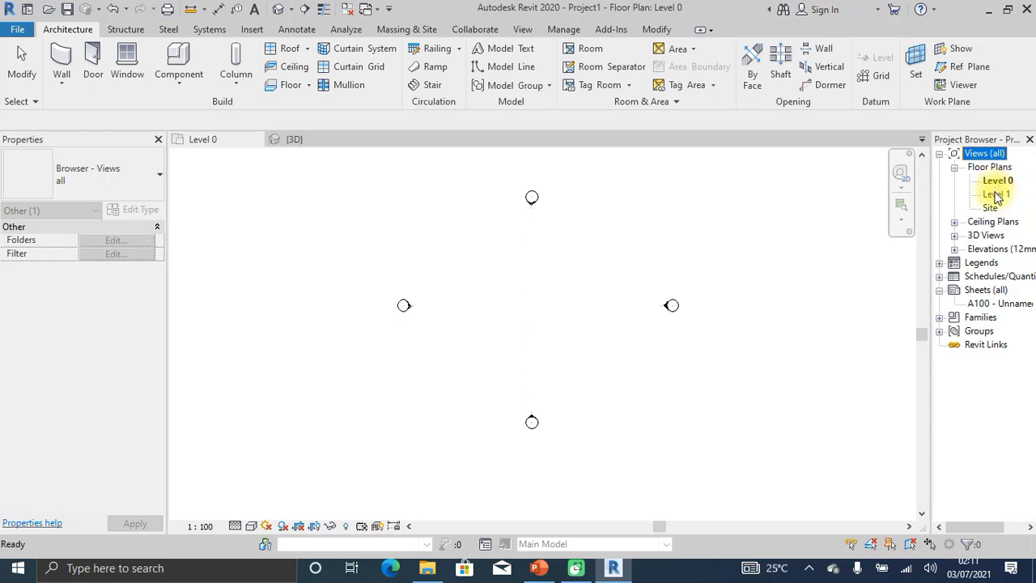
{"action": "scroll", "coordinate": [559, 243], "scroll_direction": "up", "scroll_amount": 1}
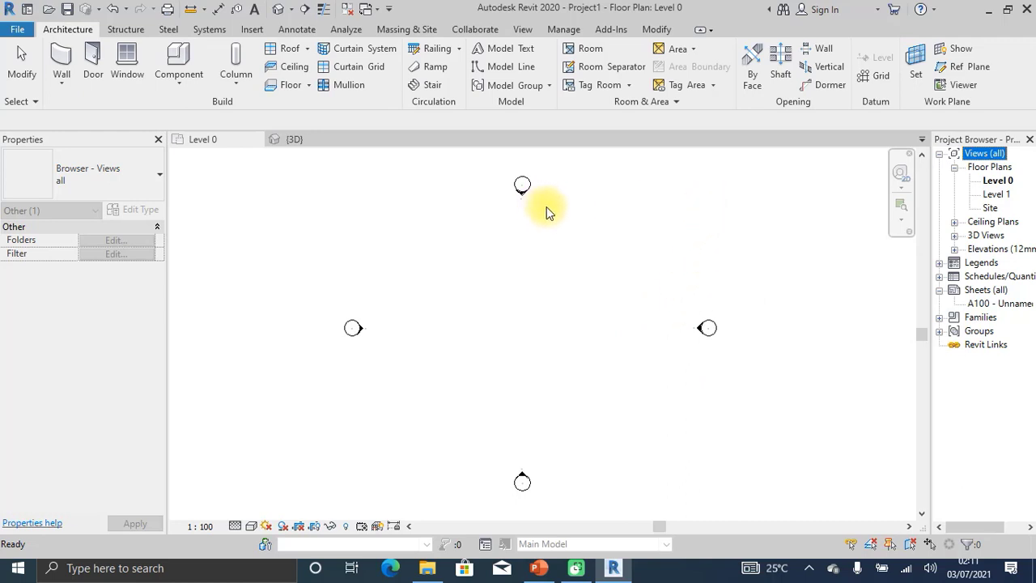
{"action": "left_click", "coordinate": [989, 209]}
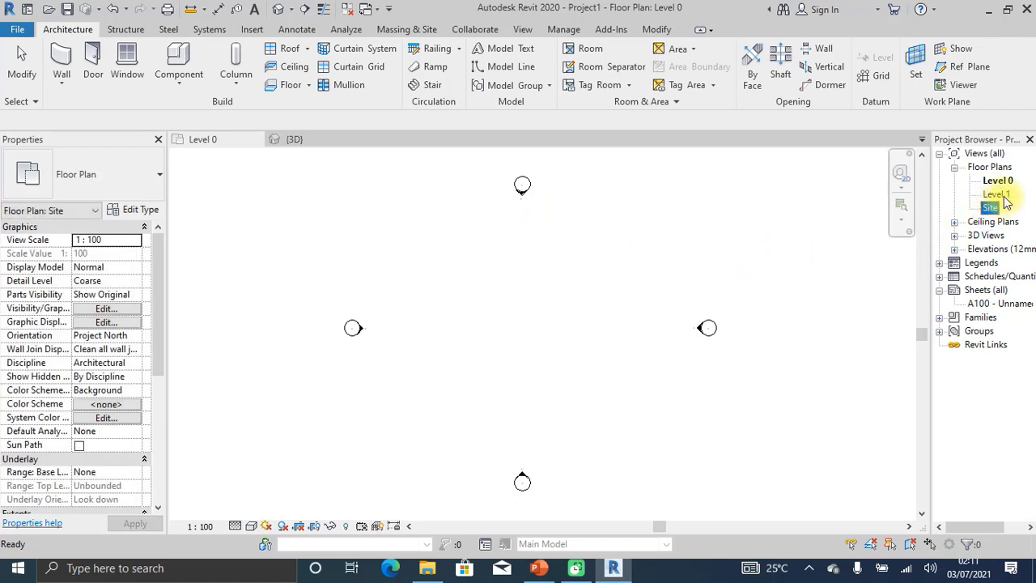
{"action": "left_click", "coordinate": [995, 195]}
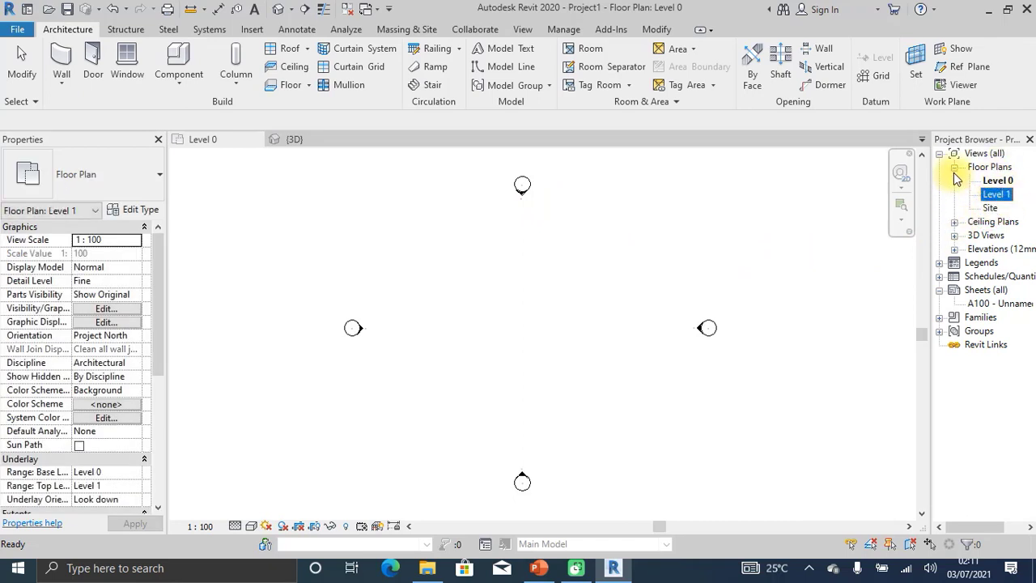
Expand the Ceiling Plans, 3D Views and Elevations nodes in the Project Browser.
{"action": "left_click", "coordinate": [955, 222]}
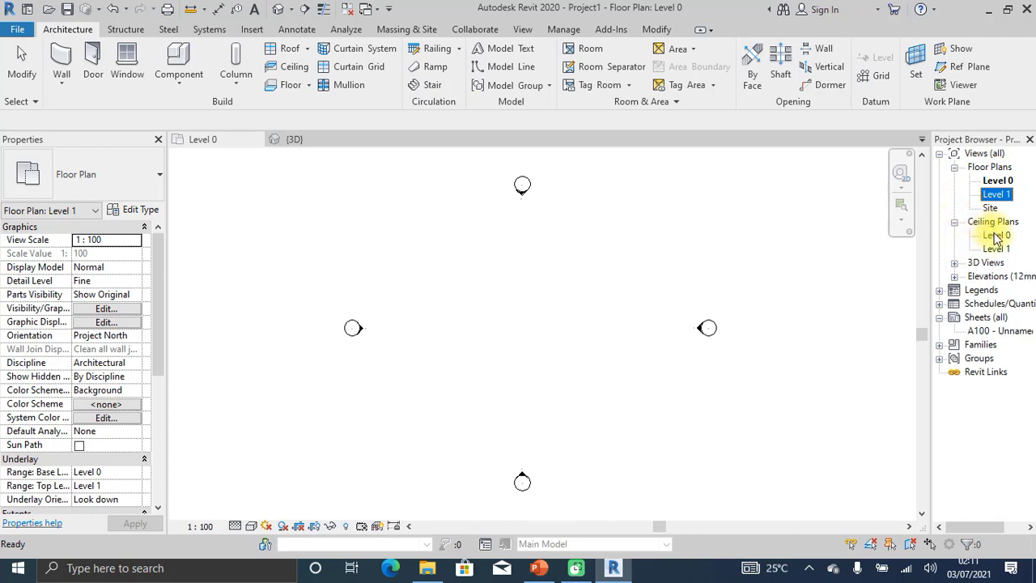
{"action": "scroll", "coordinate": [492, 298], "scroll_direction": "down", "scroll_amount": 2}
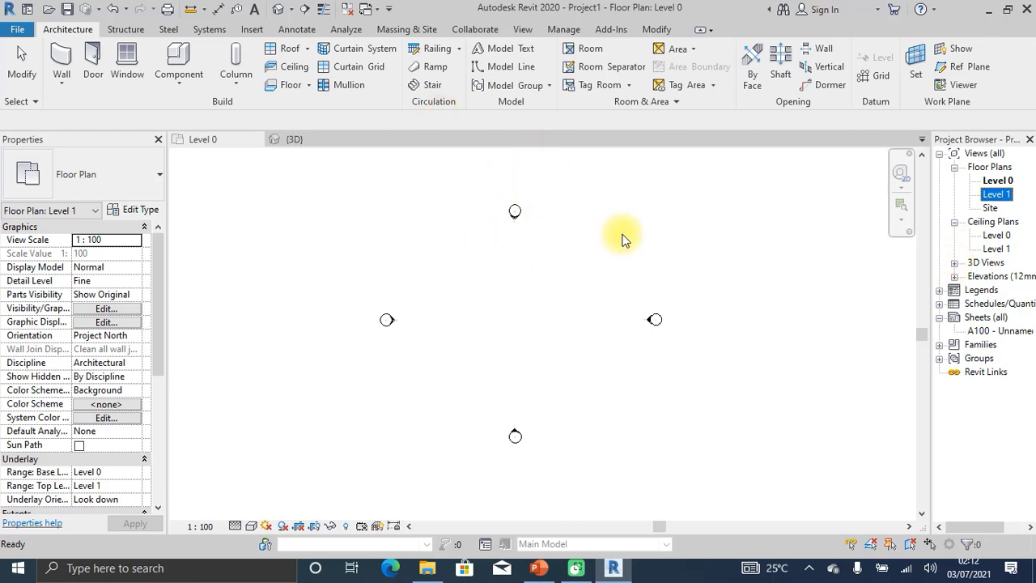
{"action": "left_click", "coordinate": [954, 263]}
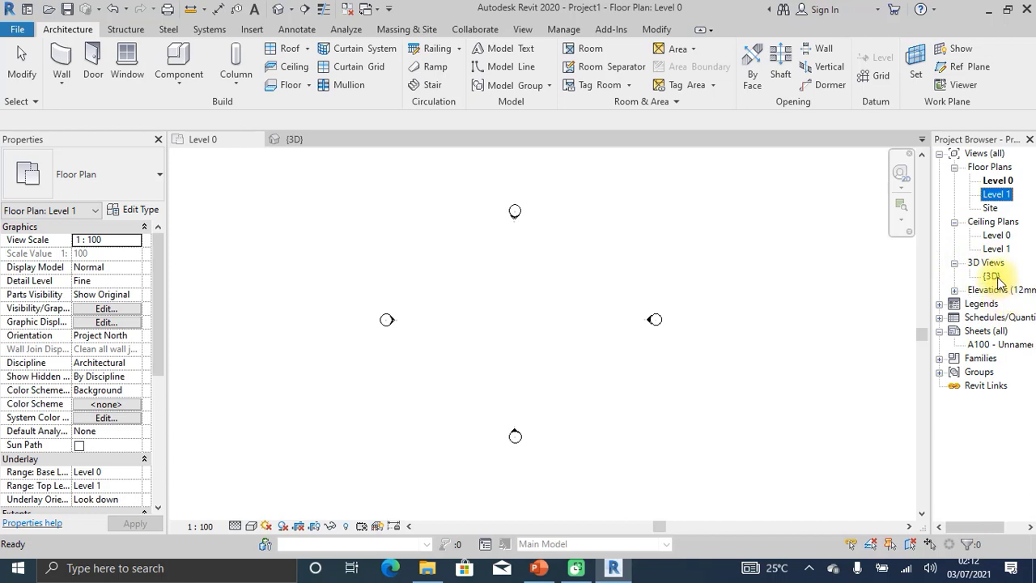
{"action": "left_click", "coordinate": [955, 290]}
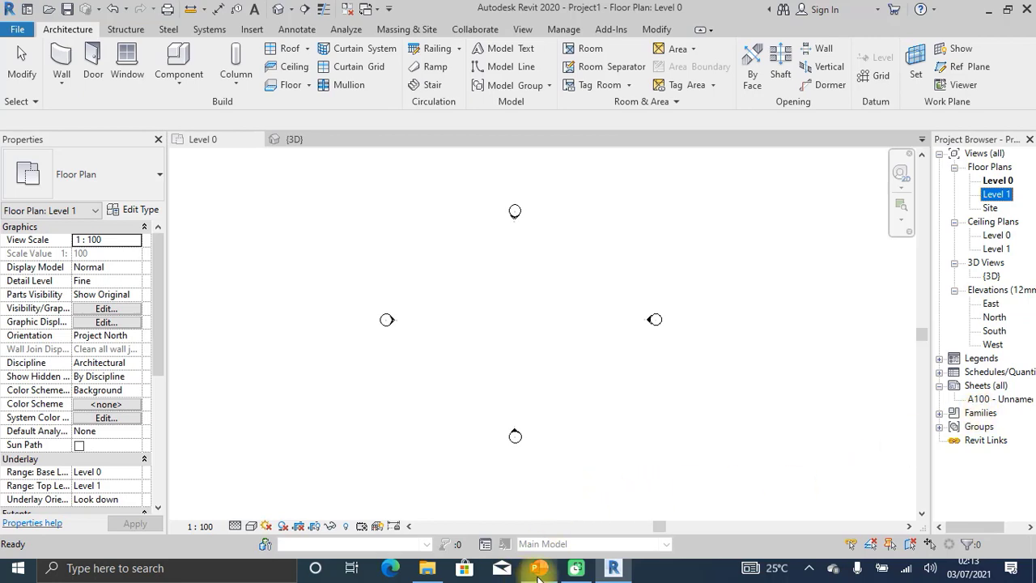
{"action": "mouse_move", "coordinate": [538, 569]}
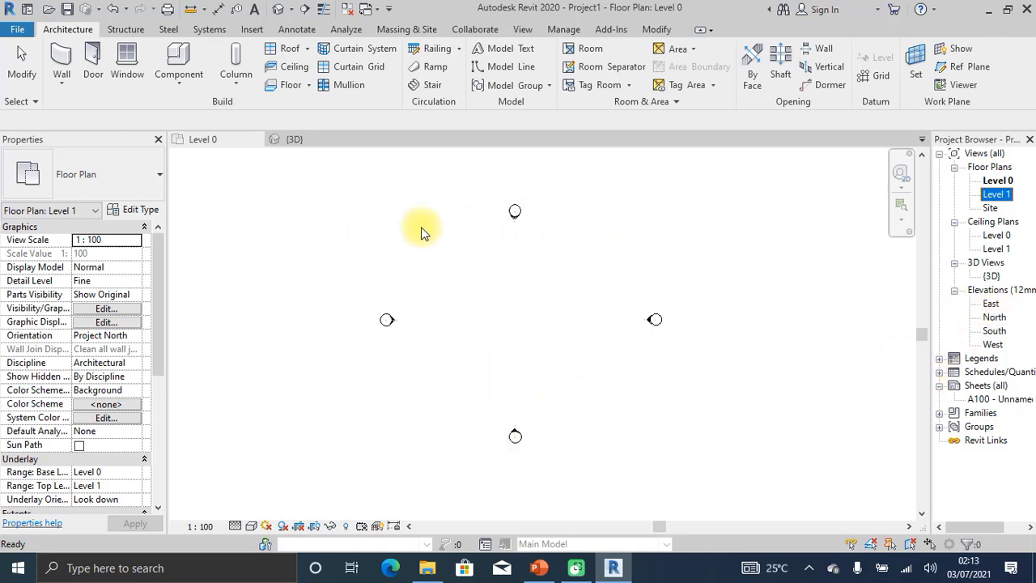
{"action": "left_click", "coordinate": [513, 433]}
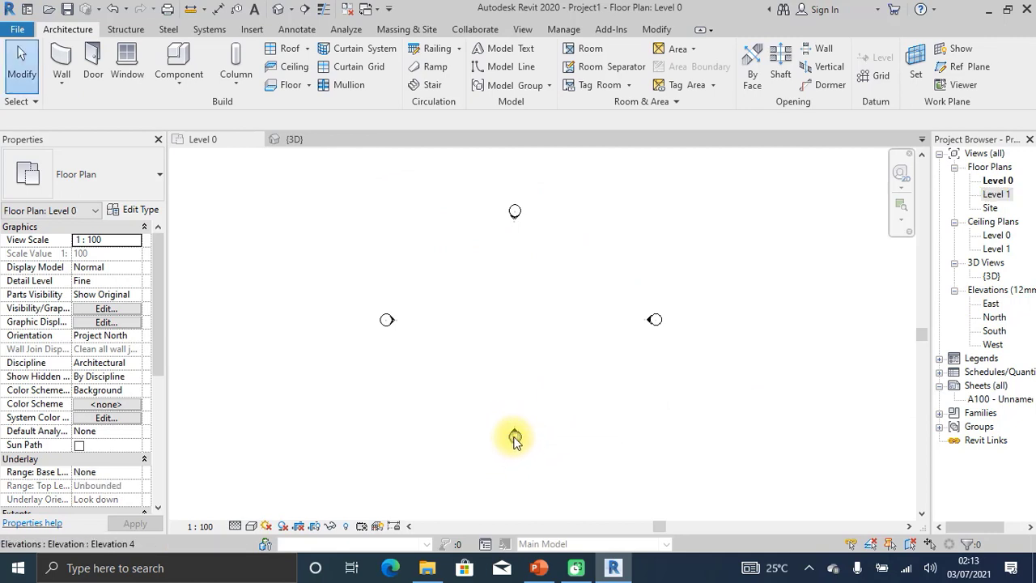
{"action": "scroll", "coordinate": [515, 443], "scroll_direction": "up", "scroll_amount": 2}
{"action": "scroll", "coordinate": [515, 447], "scroll_direction": "up", "scroll_amount": 3}
{"action": "scroll", "coordinate": [534, 437], "scroll_direction": "down", "scroll_amount": 4}
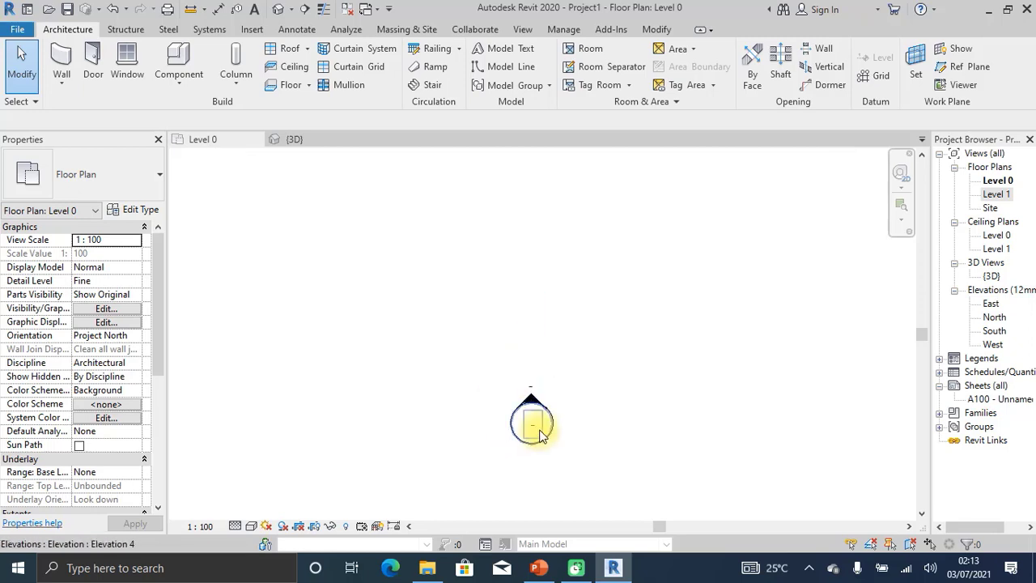
{"action": "scroll", "coordinate": [534, 432], "scroll_direction": "down", "scroll_amount": 1}
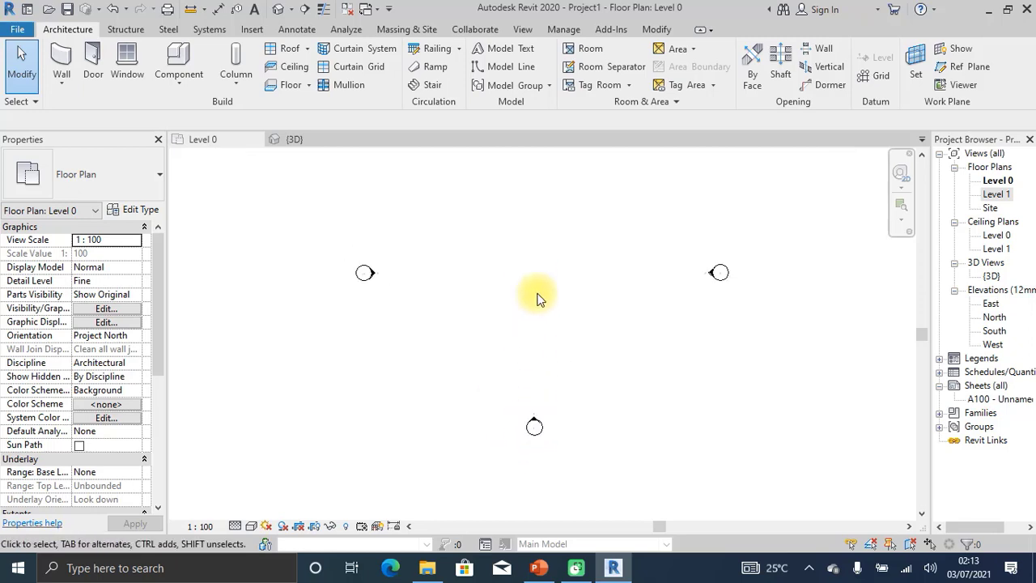
{"action": "scroll", "coordinate": [537, 405], "scroll_direction": "up", "scroll_amount": 4}
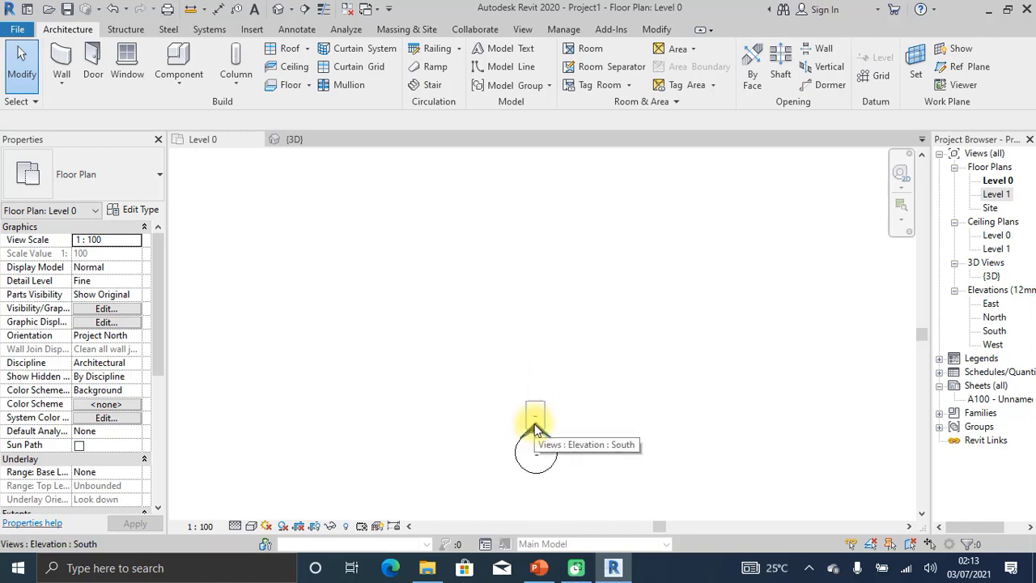
{"action": "double_click", "coordinate": [534, 423]}
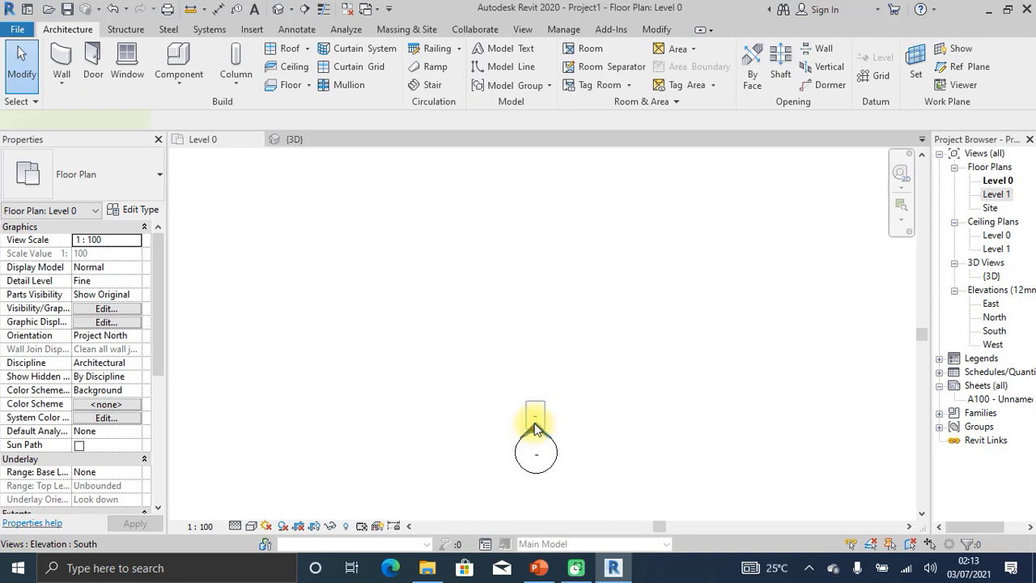
{"action": "scroll", "coordinate": [437, 364], "scroll_direction": "down", "scroll_amount": 2}
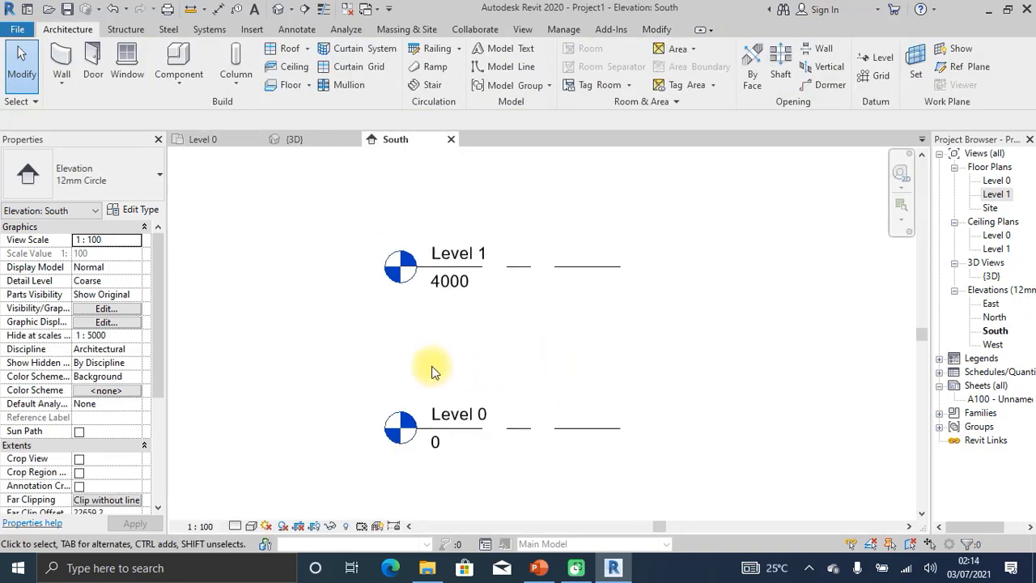
{"action": "left_click", "coordinate": [451, 139]}
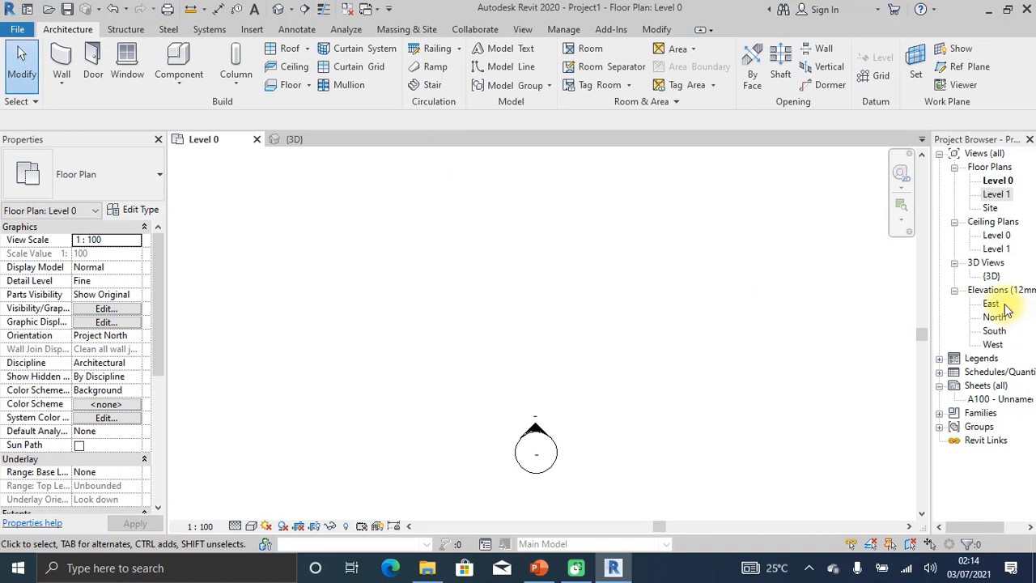
Open the East, North, South and West elevations in turn, ending on West with Levels 0 and 1.
{"action": "scroll", "coordinate": [709, 349], "scroll_direction": "down", "scroll_amount": 3}
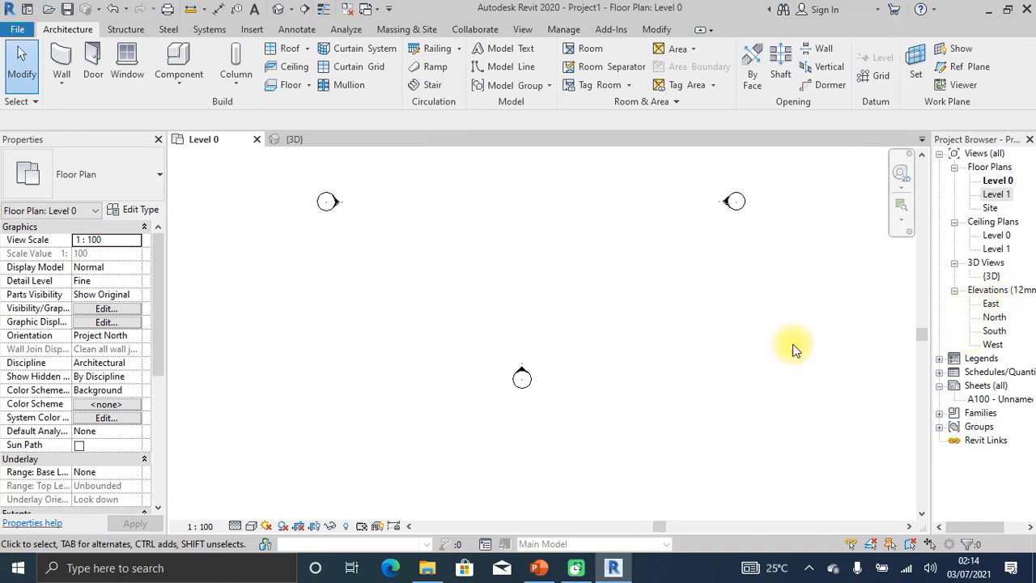
{"action": "double_click", "coordinate": [990, 303]}
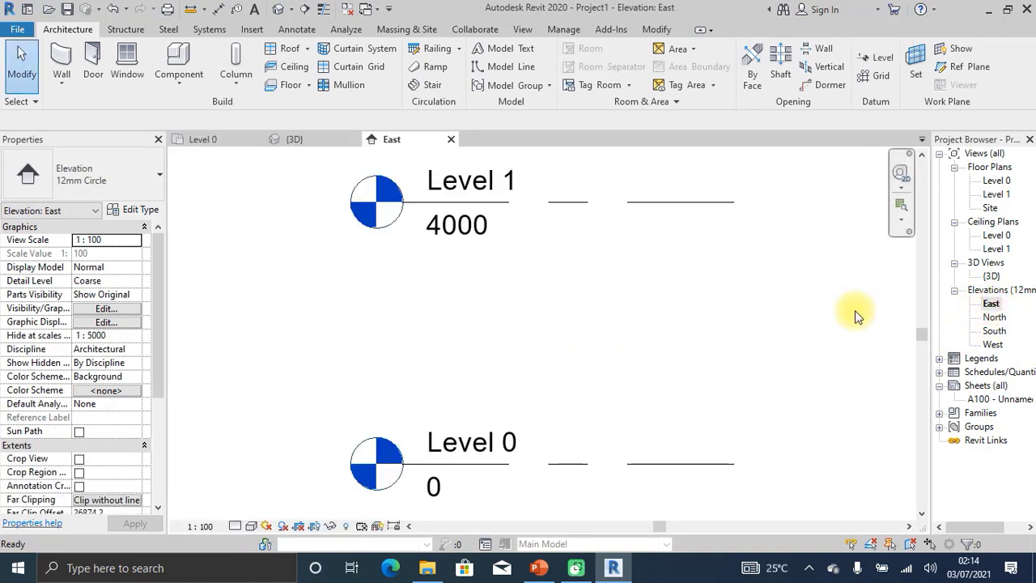
{"action": "scroll", "coordinate": [508, 326], "scroll_direction": "down", "scroll_amount": 3}
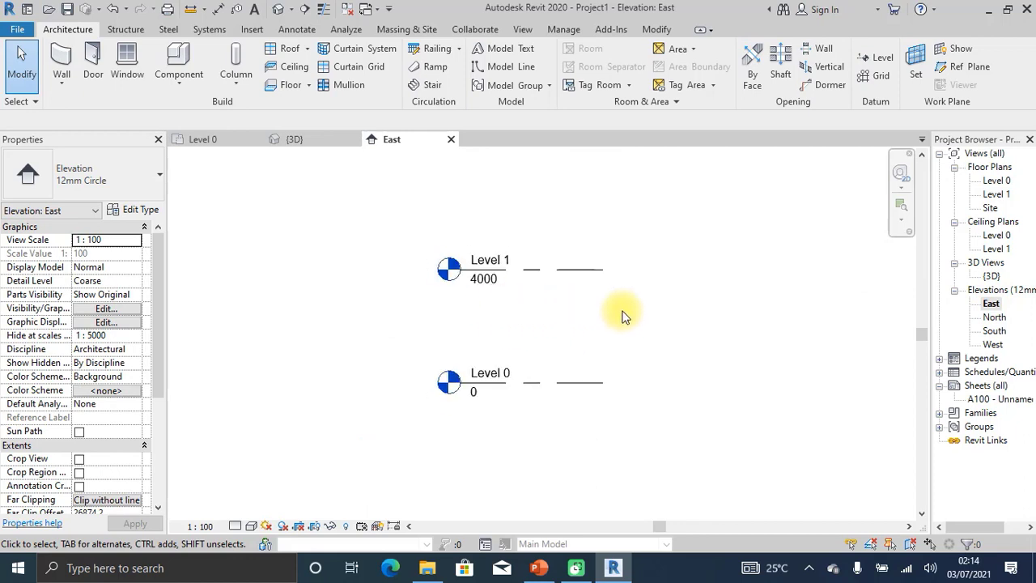
{"action": "left_click", "coordinate": [992, 319]}
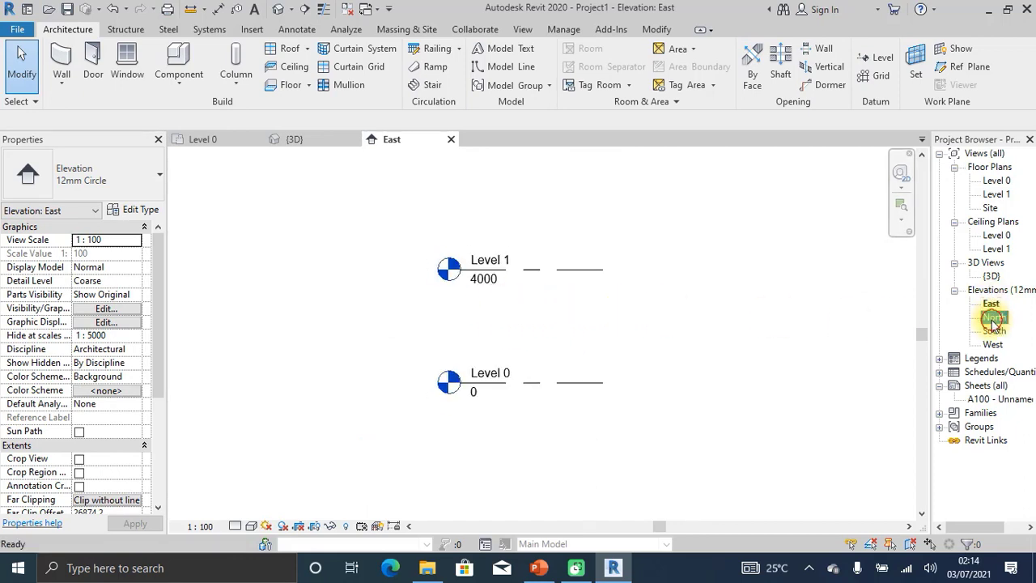
{"action": "double_click", "coordinate": [992, 320]}
{"action": "scroll", "coordinate": [410, 265], "scroll_direction": "down", "scroll_amount": 3}
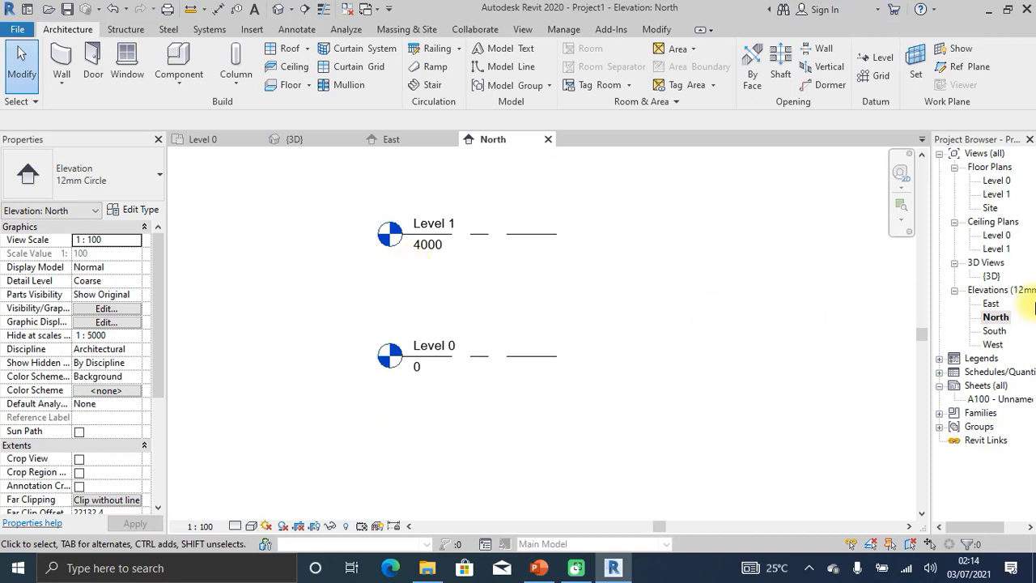
{"action": "double_click", "coordinate": [993, 331]}
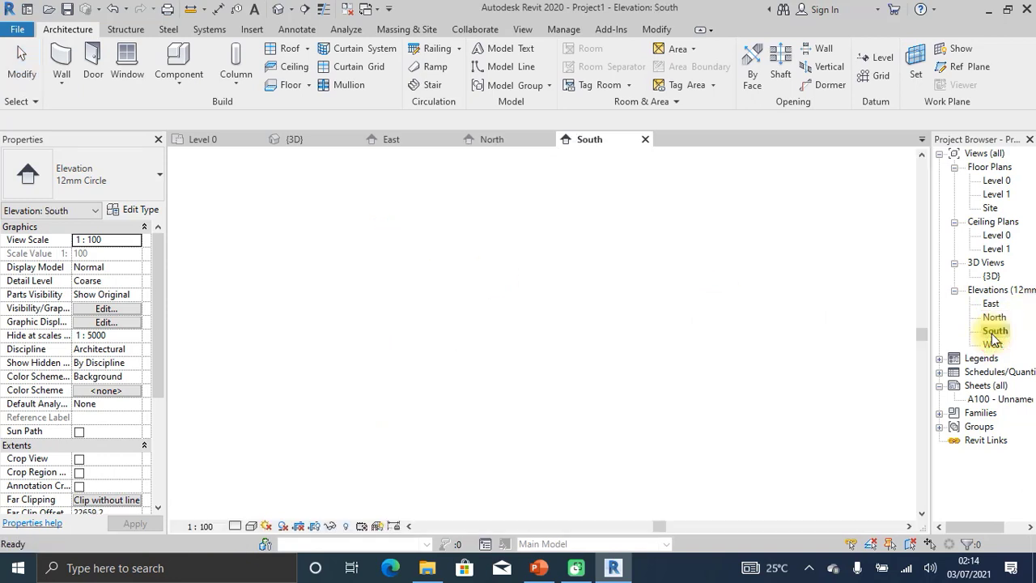
{"action": "left_click", "coordinate": [994, 345]}
{"action": "double_click", "coordinate": [993, 345]}
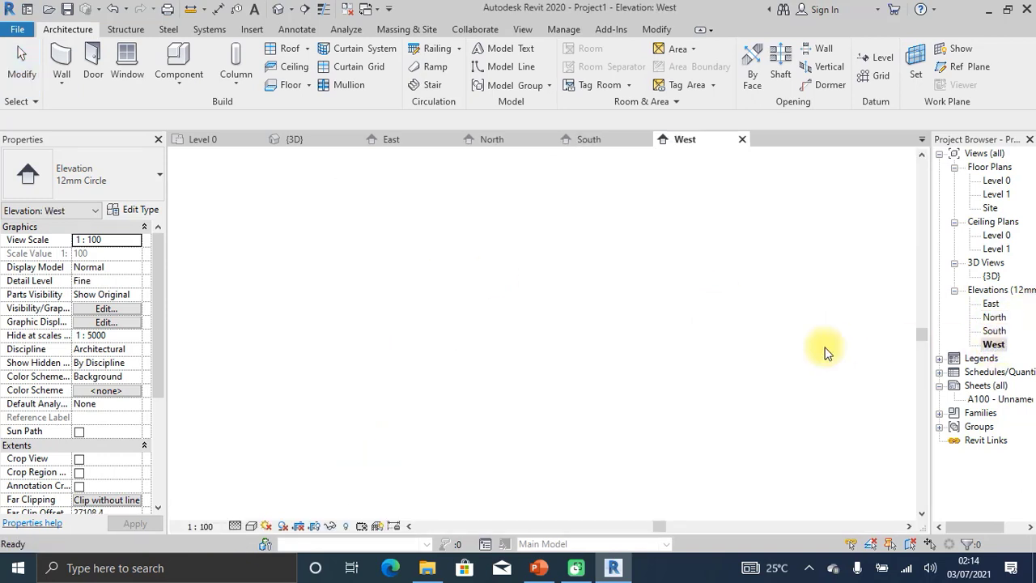
{"action": "scroll", "coordinate": [515, 328], "scroll_direction": "down", "scroll_amount": 3}
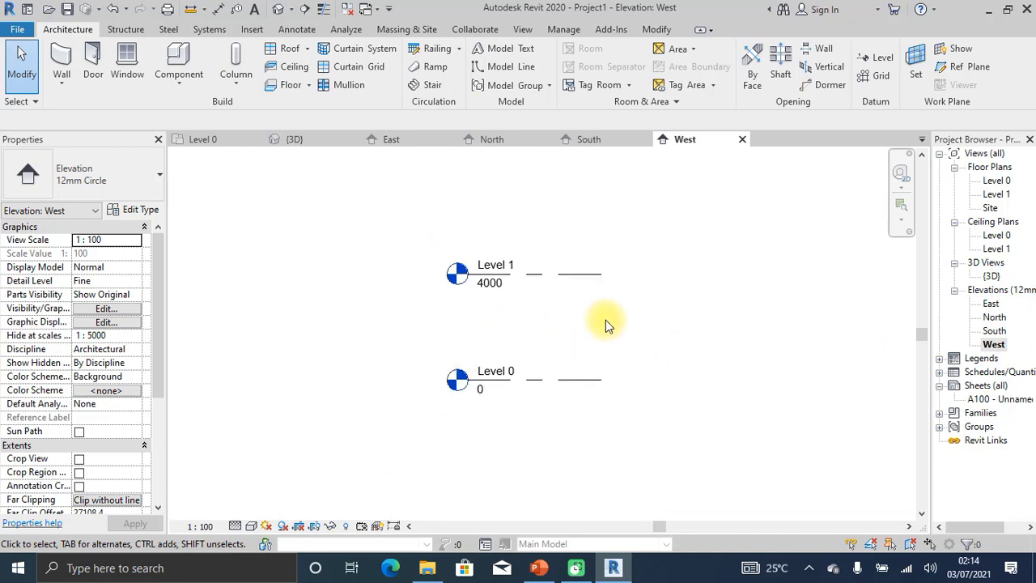
{"action": "scroll", "coordinate": [641, 327], "scroll_direction": "up", "scroll_amount": 1}
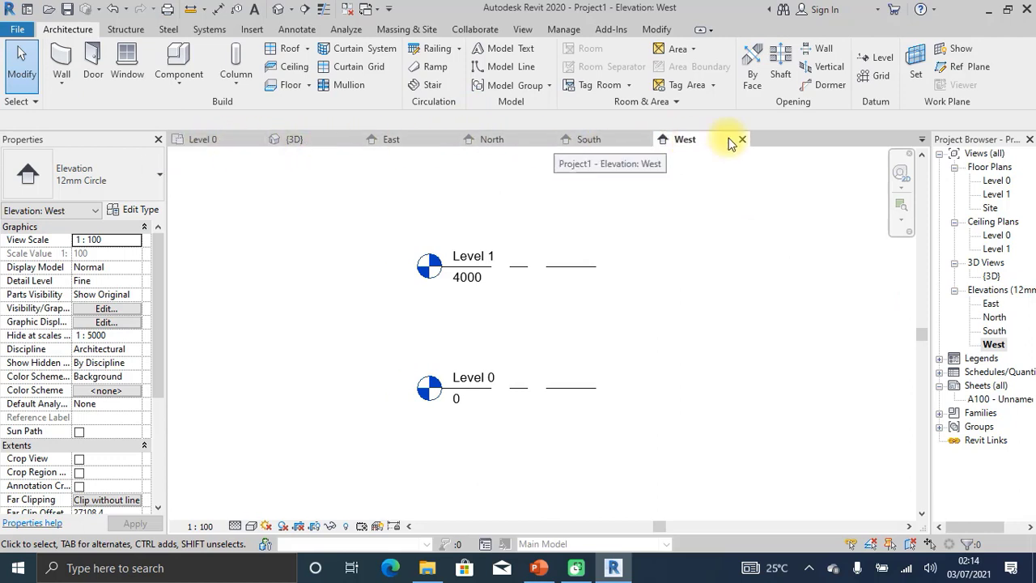
Go from the Level 0 plan to the {3D} view and orbit with the ViewCube to see Level 0 and Level 1 as planes.
{"action": "left_click", "coordinate": [194, 140]}
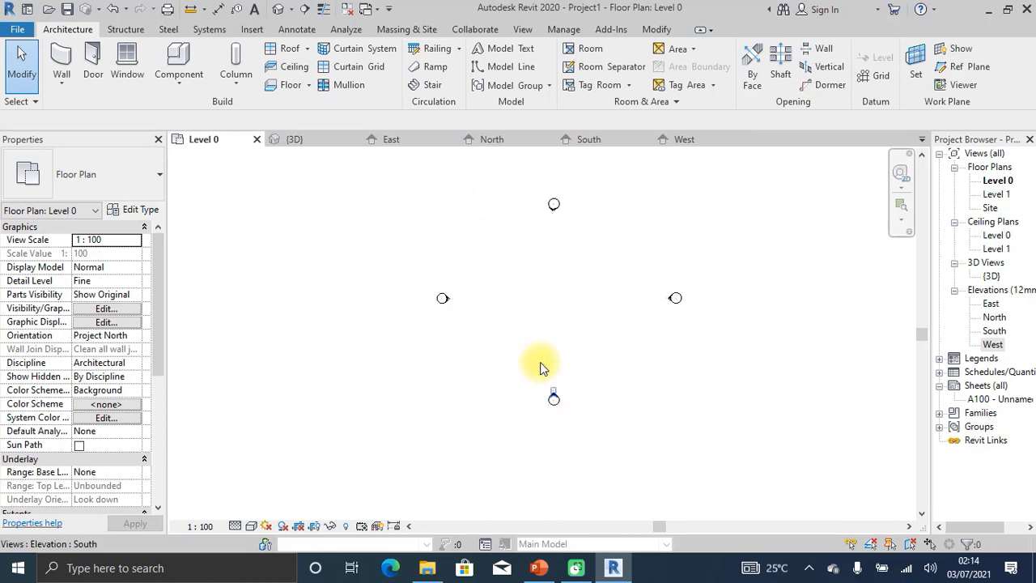
{"action": "left_click", "coordinate": [296, 141]}
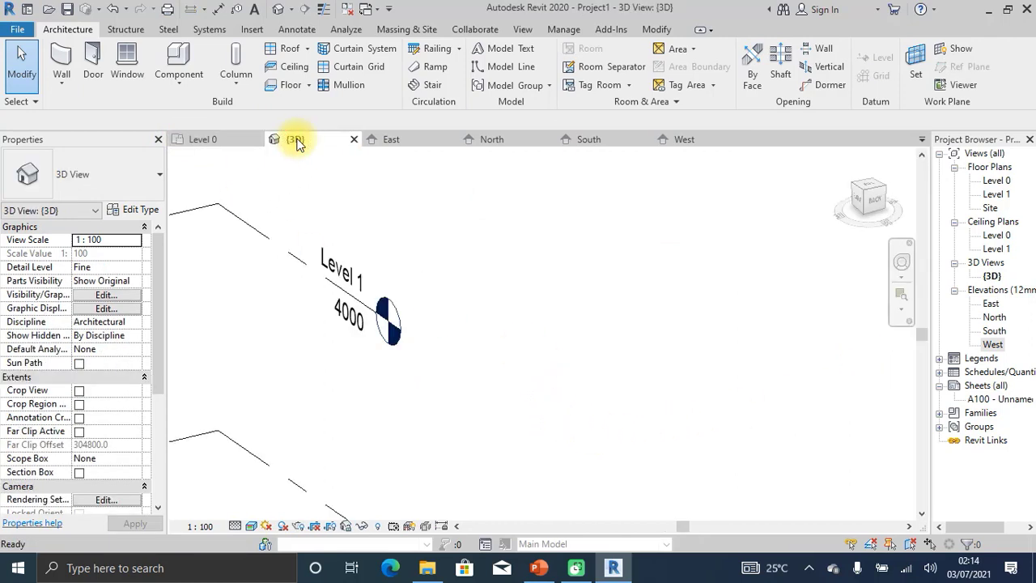
{"action": "scroll", "coordinate": [658, 439], "scroll_direction": "down", "scroll_amount": 3}
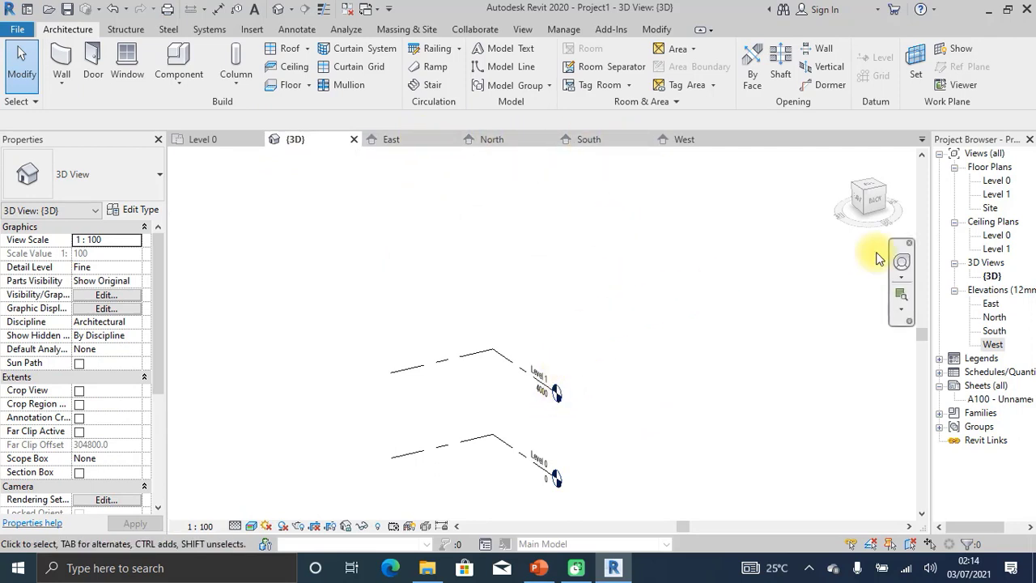
{"action": "left_click", "coordinate": [864, 202]}
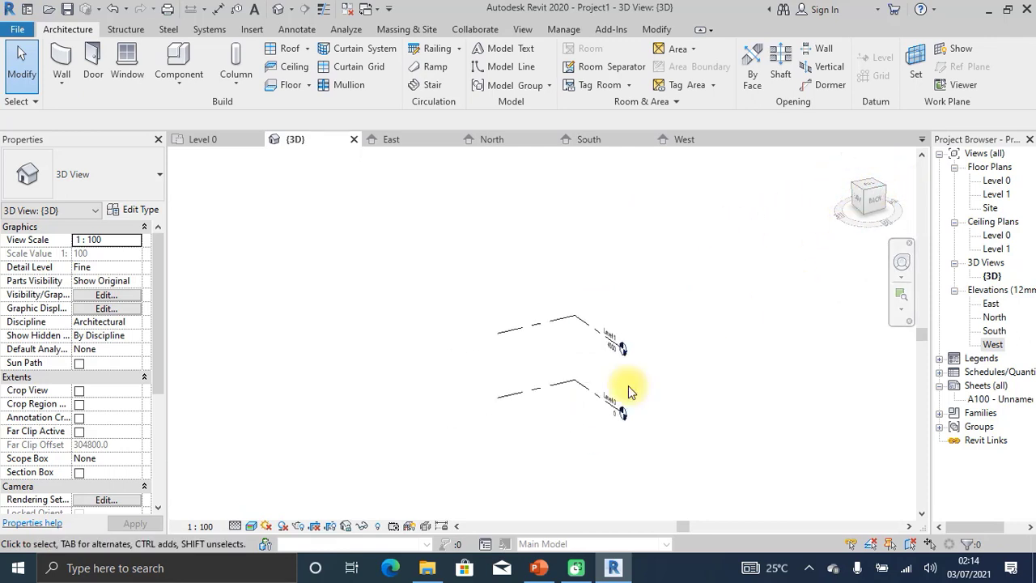
{"action": "scroll", "coordinate": [858, 200], "scroll_direction": "up", "scroll_amount": 2}
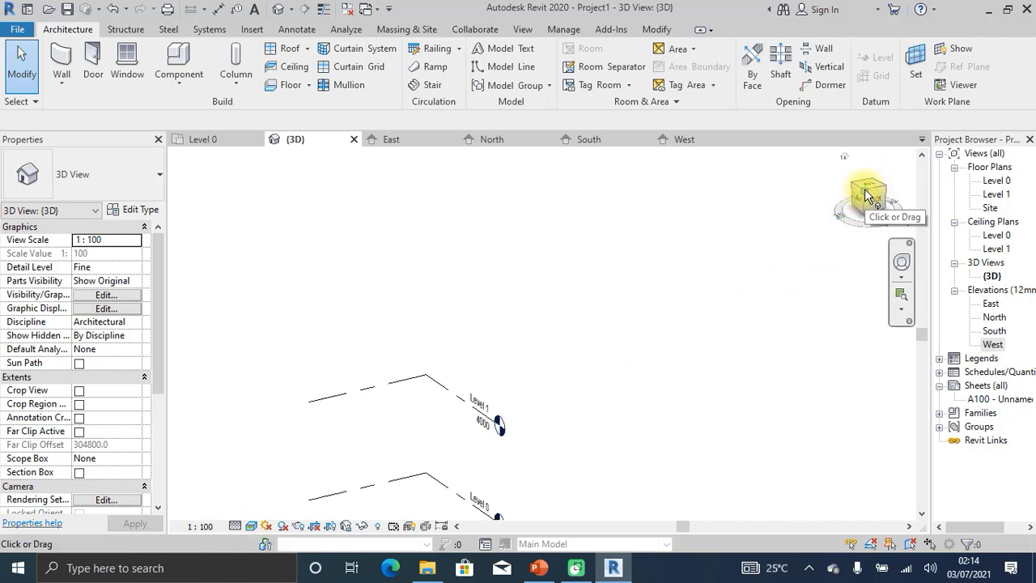
{"action": "left_click", "coordinate": [865, 194]}
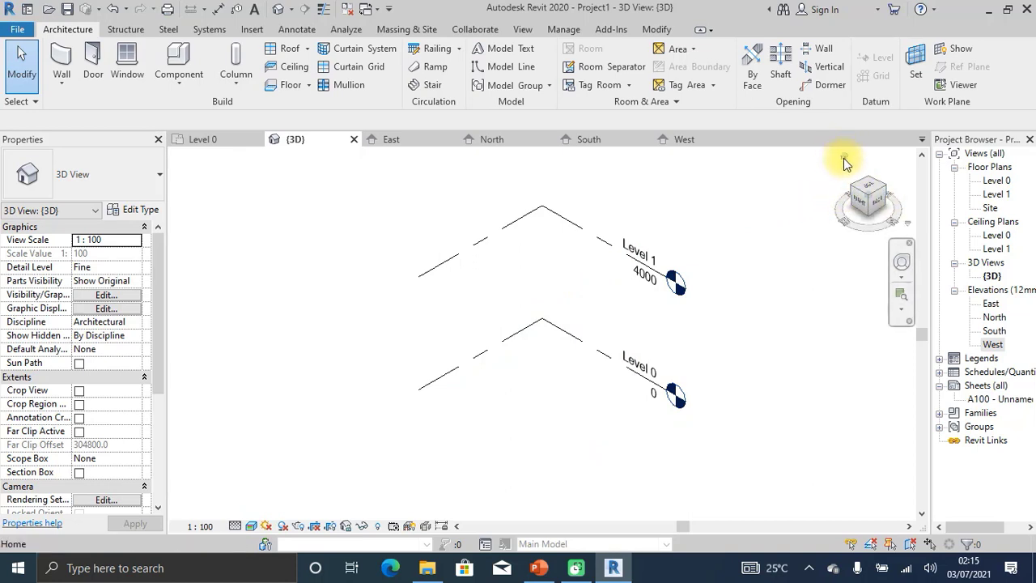
{"action": "left_click", "coordinate": [844, 159]}
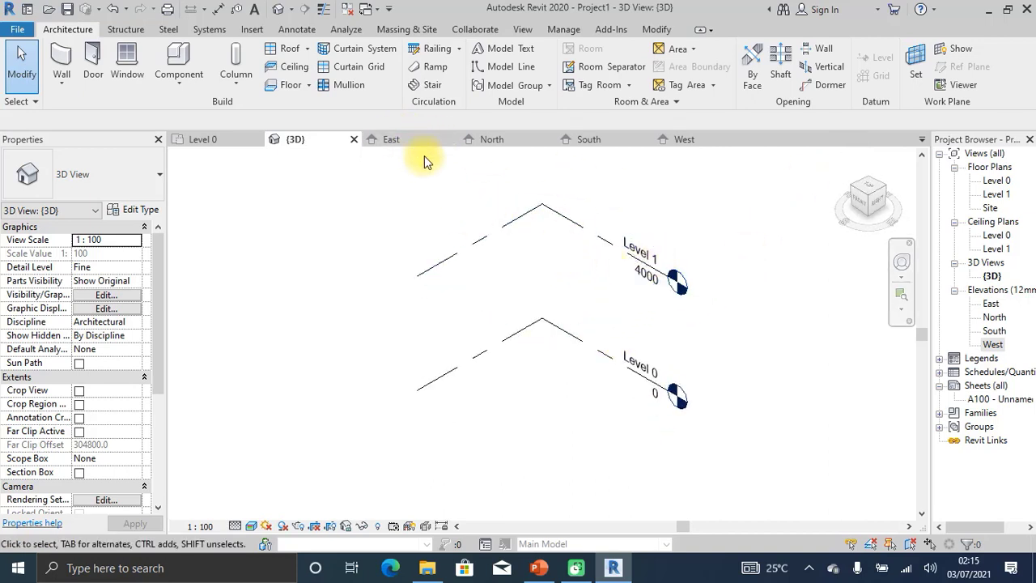
Look through the East, North and South elevations, then return to the zoomed-out West elevation.
{"action": "left_click", "coordinate": [409, 140]}
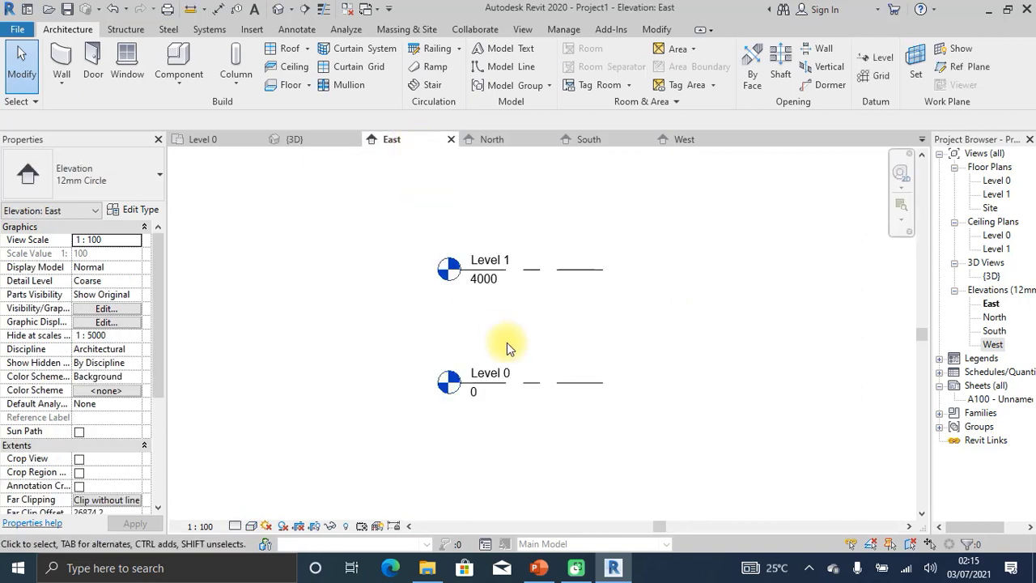
{"action": "scroll", "coordinate": [445, 312], "scroll_direction": "down", "scroll_amount": 2}
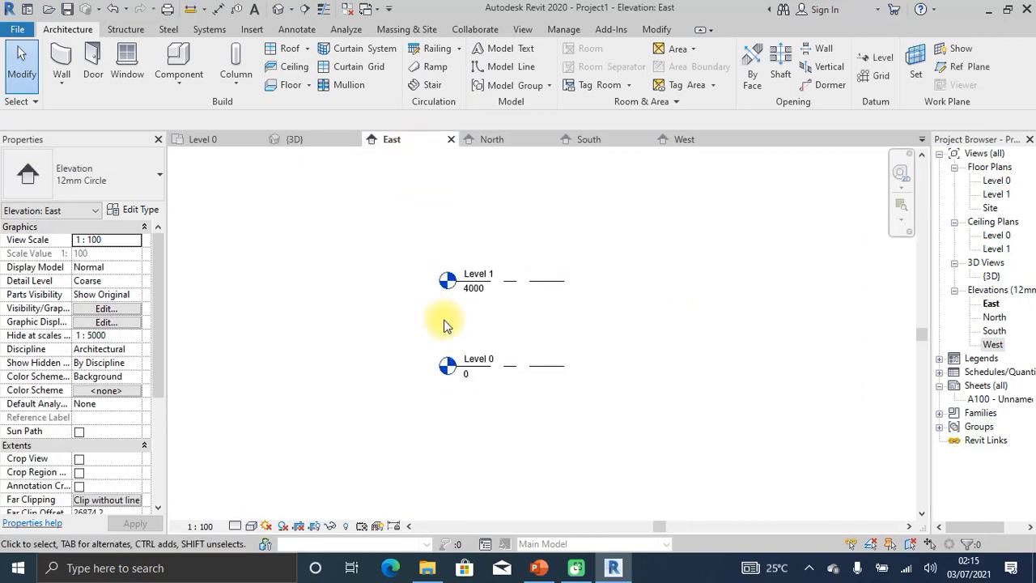
{"action": "left_click", "coordinate": [484, 139]}
{"action": "left_click", "coordinate": [576, 140]}
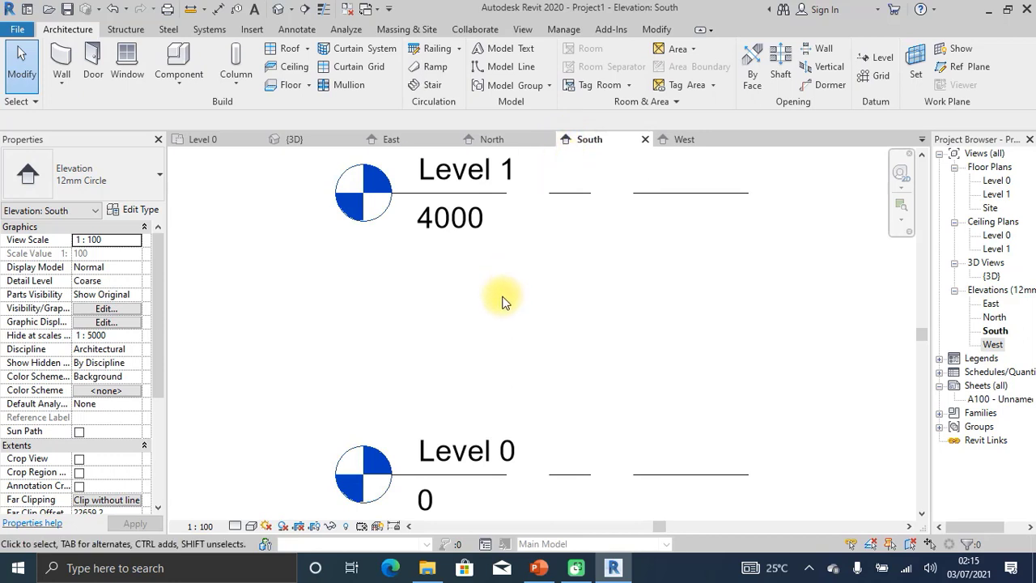
{"action": "scroll", "coordinate": [501, 299], "scroll_direction": "down", "scroll_amount": 2}
{"action": "scroll", "coordinate": [567, 298], "scroll_direction": "up", "scroll_amount": 1}
{"action": "left_click", "coordinate": [686, 140]}
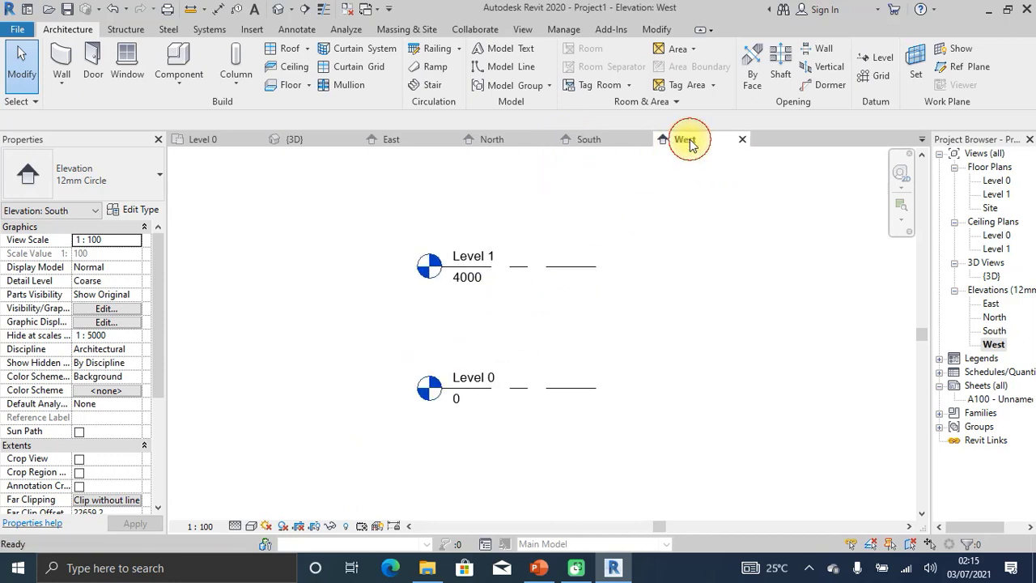
{"action": "key", "text": "Escape"}
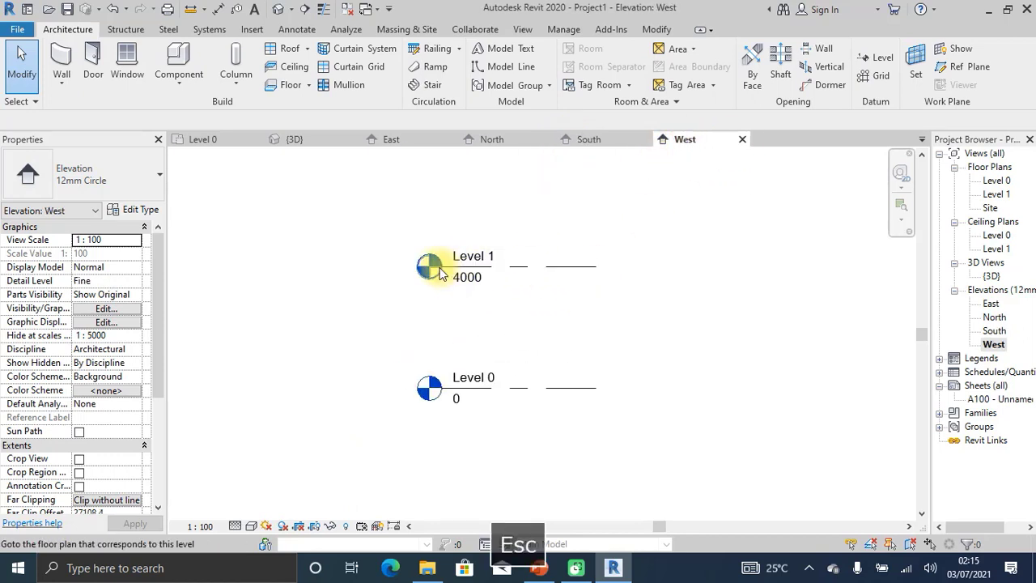
{"action": "scroll", "coordinate": [439, 273], "scroll_direction": "down", "scroll_amount": 2}
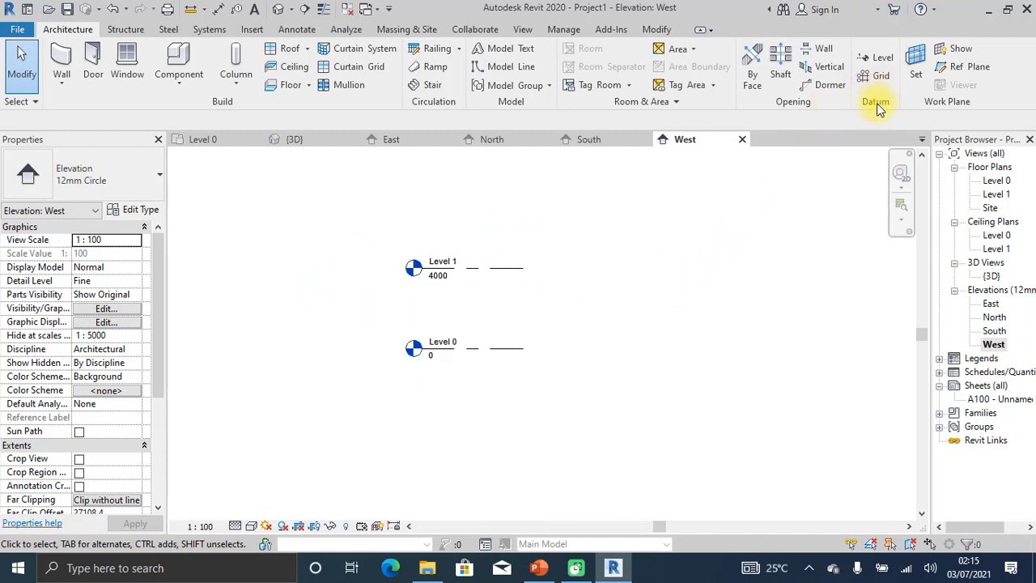
Float the Datum panel over the West elevation and start the Level tool.
{"action": "mouse_move", "coordinate": [878, 109]}
{"action": "left_mouse_down"}
{"action": "mouse_move", "coordinate": [763, 213]}
{"action": "mouse_move", "coordinate": [675, 220]}
{"action": "left_mouse_up"}
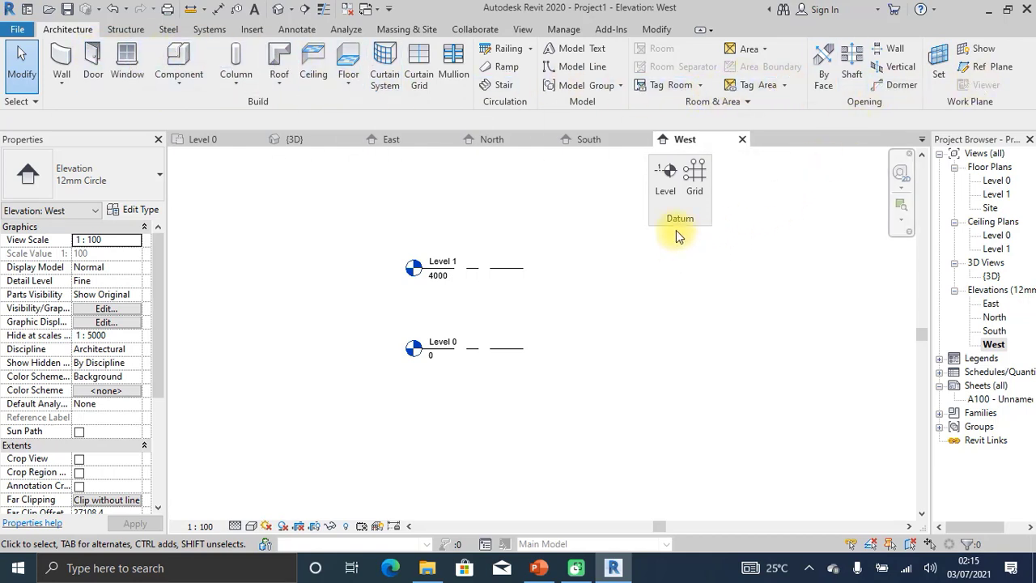
{"action": "left_click_drag", "start_coordinate": [682, 230], "coordinate": [797, 240]}
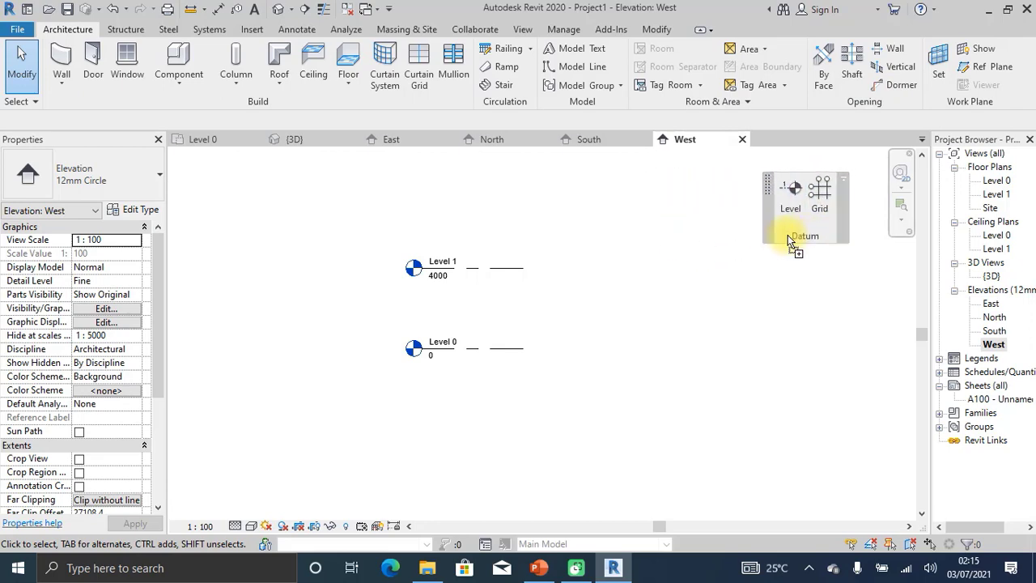
{"action": "left_click", "coordinate": [790, 212]}
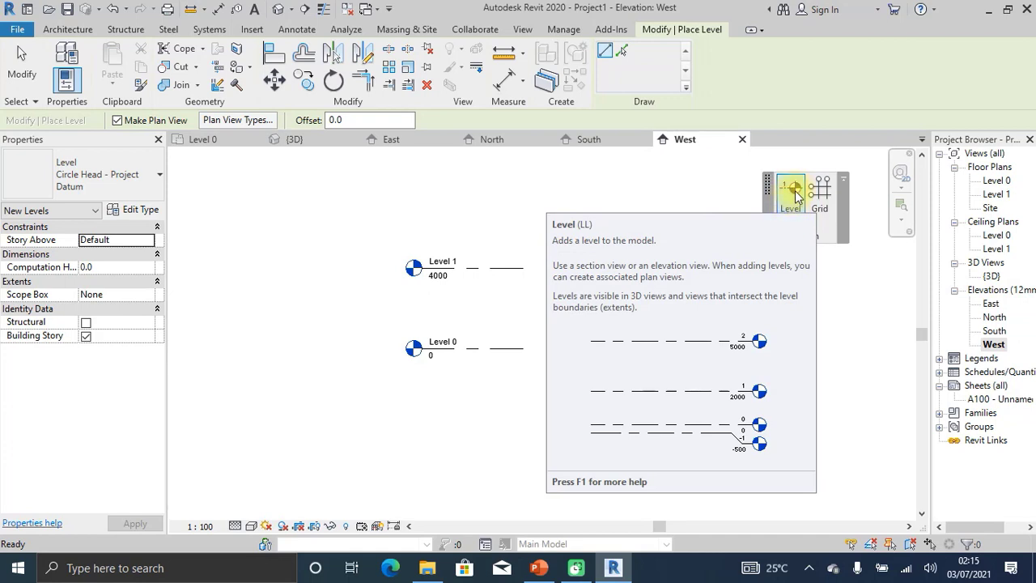
Draw a trial level at 6100 aligned with the existing level ends, then undo it.
{"action": "left_click", "coordinate": [793, 191]}
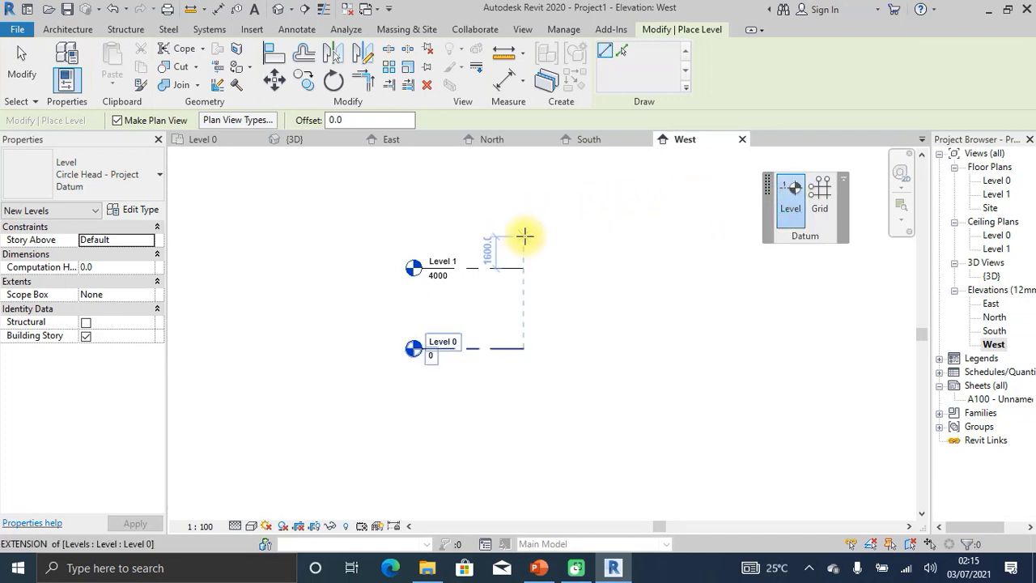
{"action": "scroll", "coordinate": [534, 231], "scroll_direction": "up", "scroll_amount": 2}
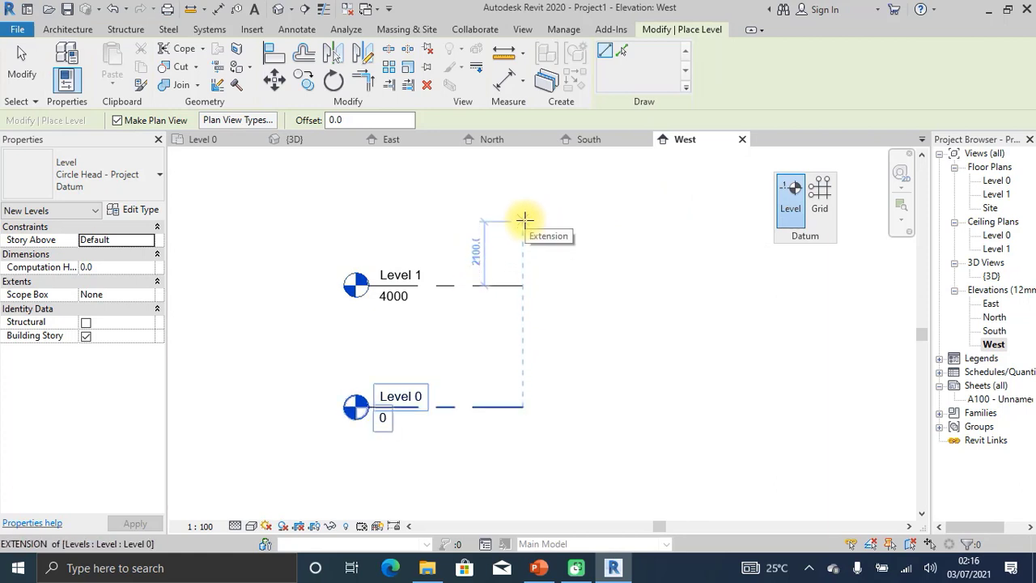
{"action": "left_click", "coordinate": [524, 219]}
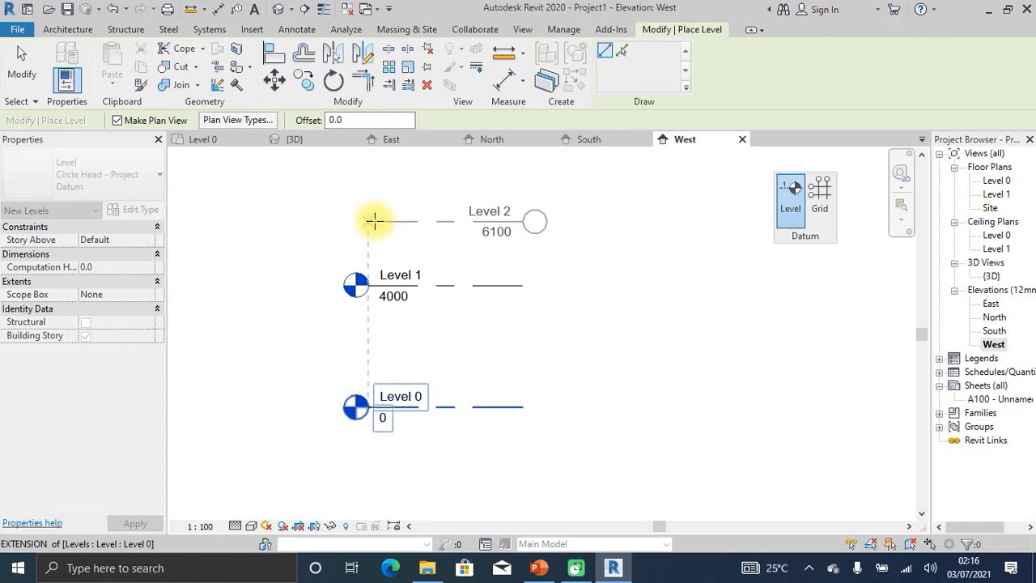
{"action": "left_click", "coordinate": [375, 220]}
{"action": "key", "text": "Escape"}
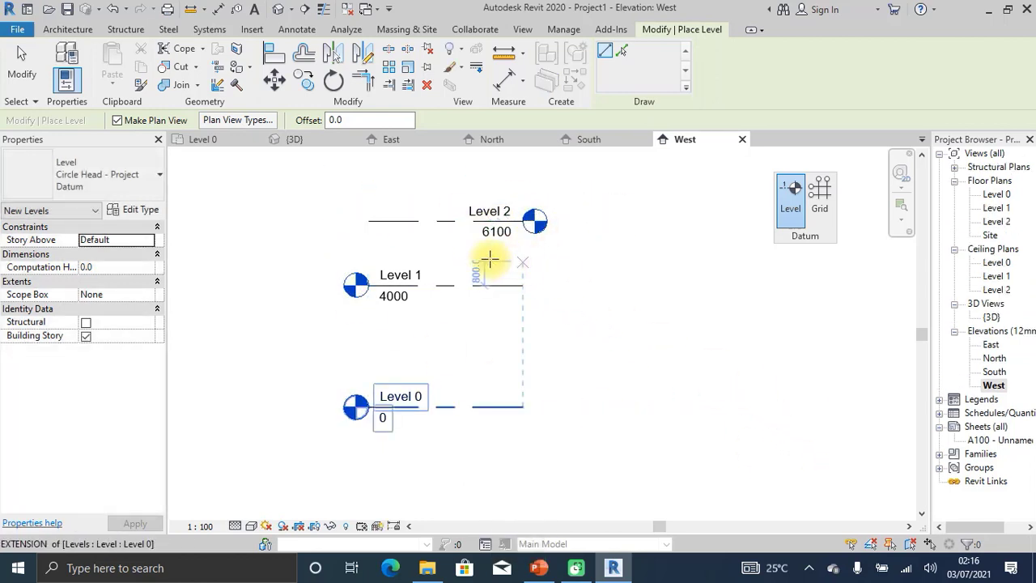
{"action": "key", "text": "ctrl+z"}
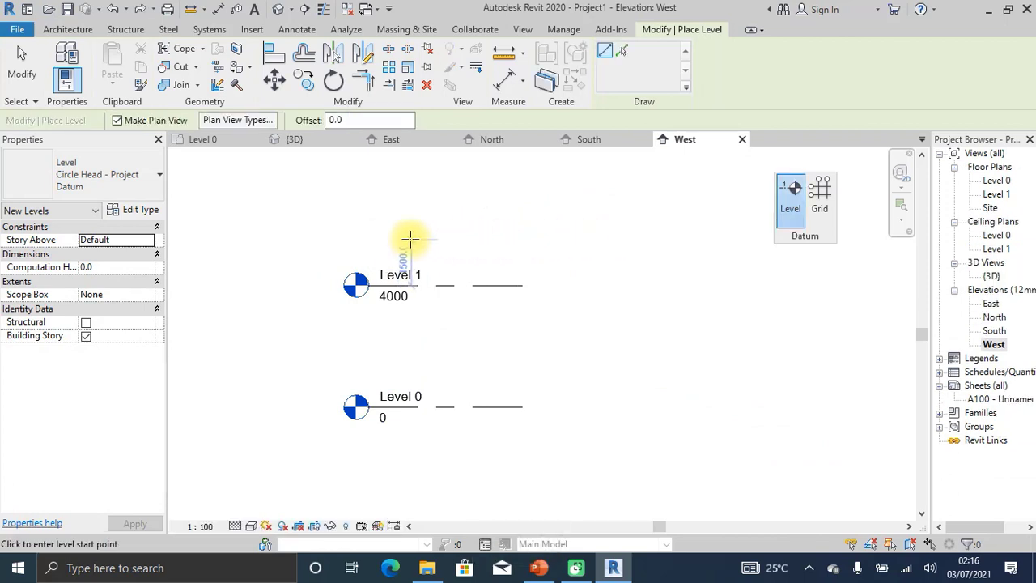
Redraw Level 2 at 6200, aligned with the other level ends, and zoom to check it.
{"action": "left_click", "coordinate": [373, 216]}
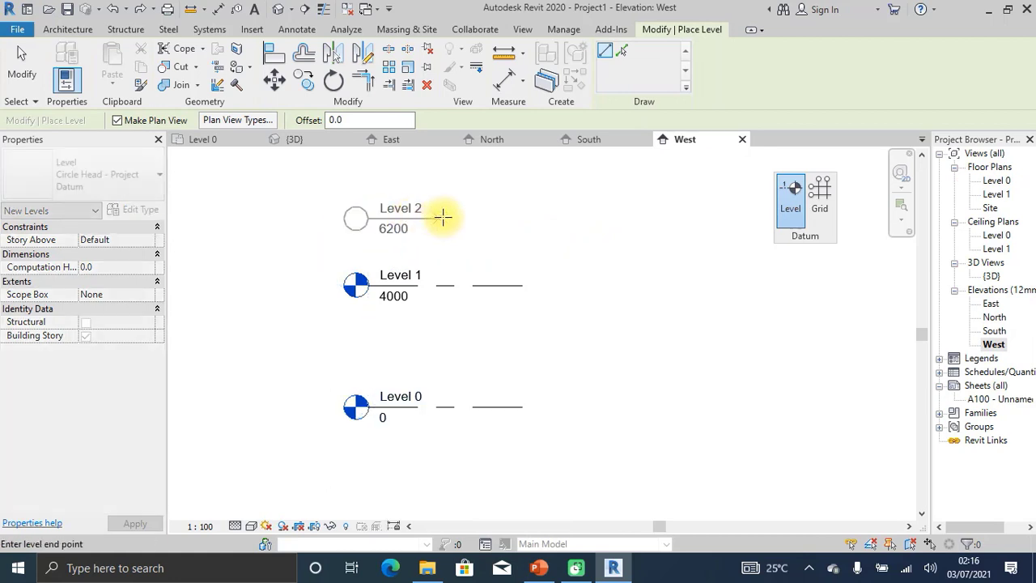
{"action": "left_click", "coordinate": [523, 217]}
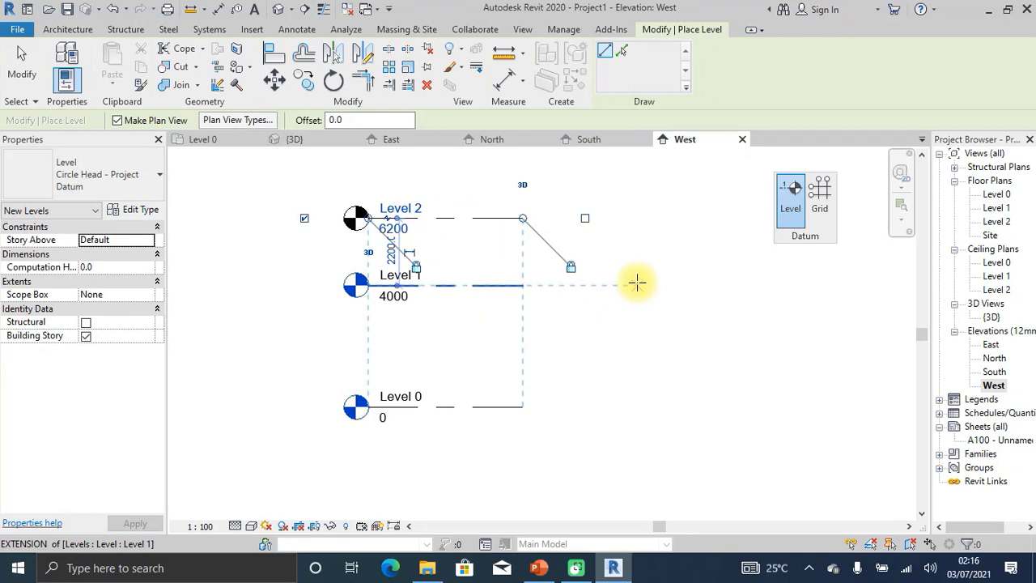
{"action": "scroll", "coordinate": [375, 269], "scroll_direction": "up", "scroll_amount": 1}
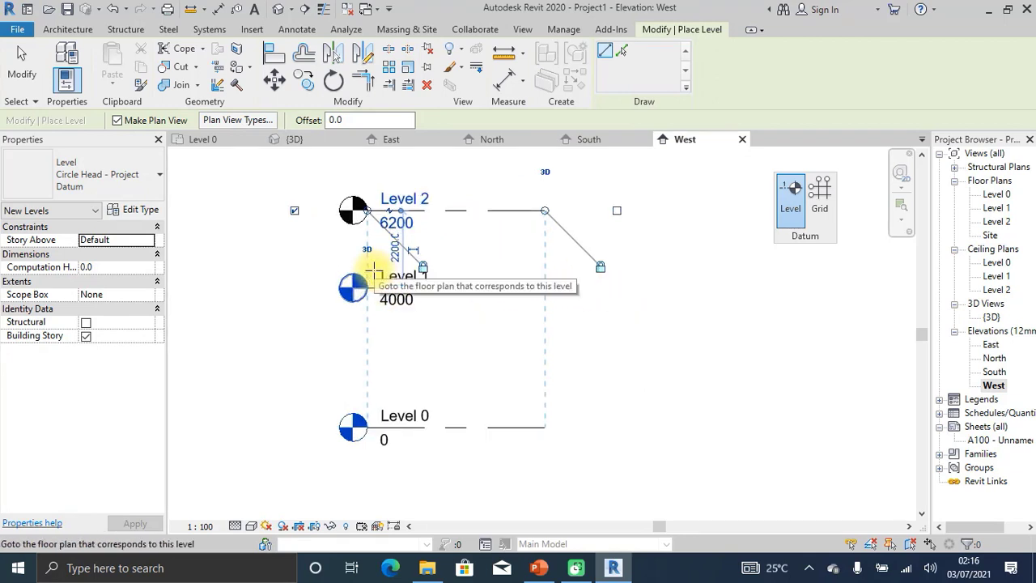
{"action": "scroll", "coordinate": [364, 251], "scroll_direction": "up", "scroll_amount": 2}
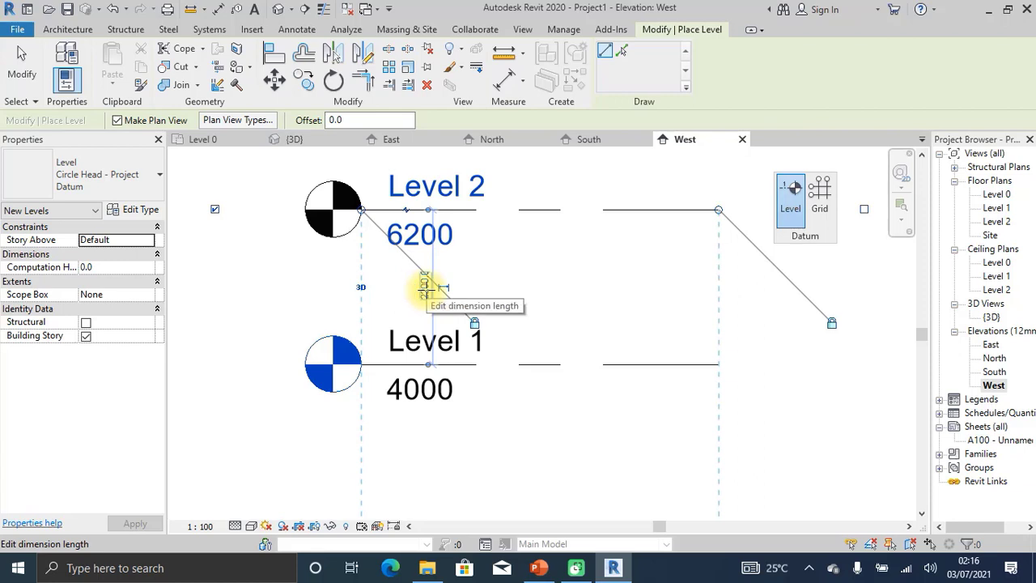
{"action": "scroll", "coordinate": [423, 288], "scroll_direction": "up", "scroll_amount": 2}
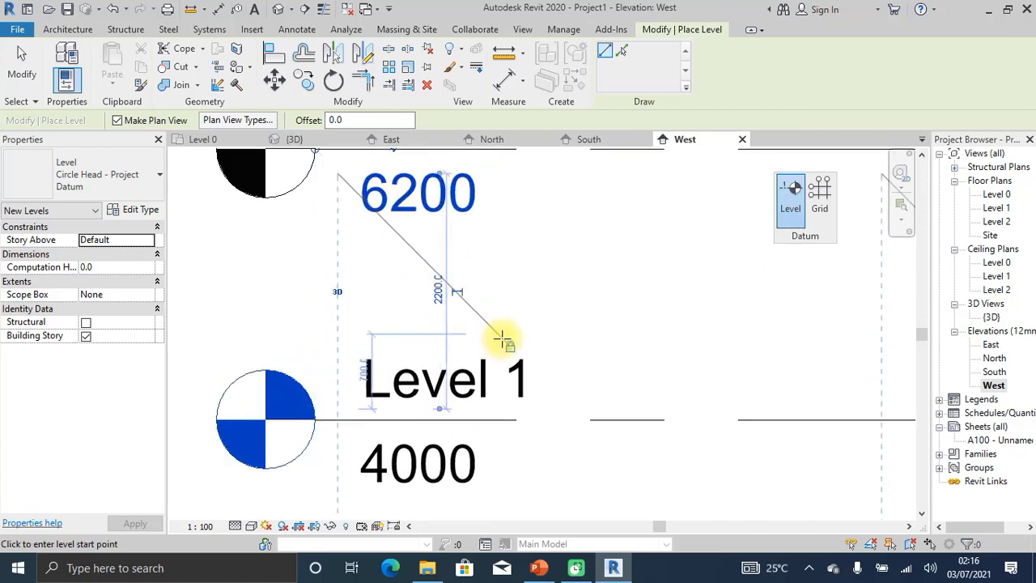
{"action": "scroll", "coordinate": [495, 334], "scroll_direction": "down", "scroll_amount": 2}
{"action": "scroll", "coordinate": [457, 302], "scroll_direction": "up", "scroll_amount": 1}
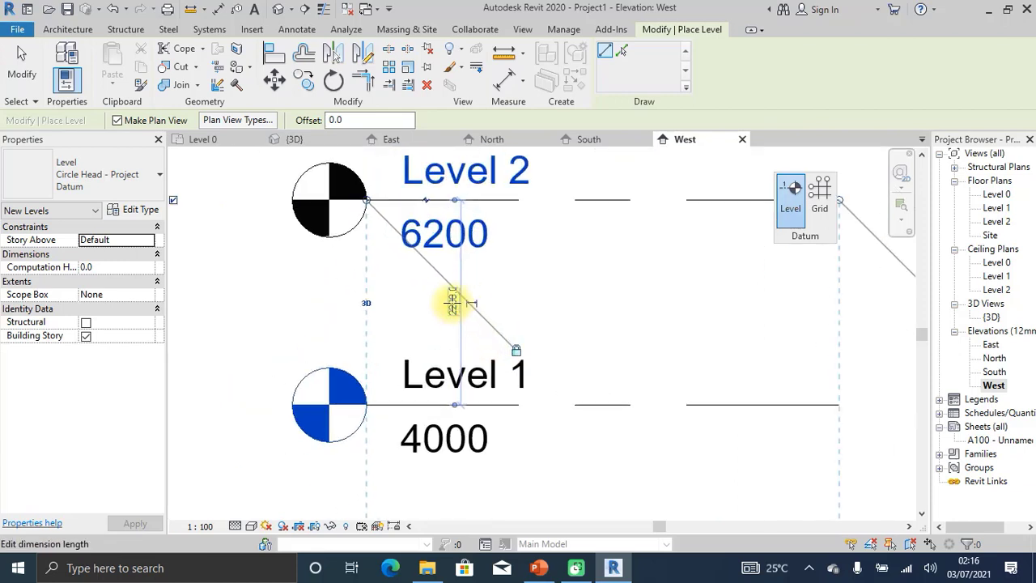
{"action": "scroll", "coordinate": [453, 299], "scroll_direction": "down", "scroll_amount": 3}
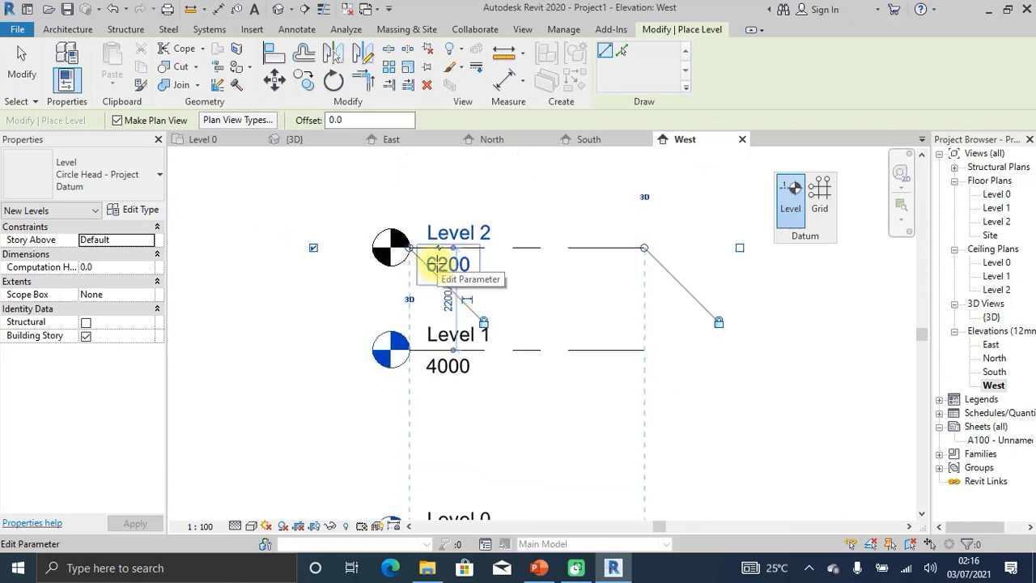
{"action": "scroll", "coordinate": [538, 250], "scroll_direction": "down", "scroll_amount": 1}
{"action": "scroll", "coordinate": [538, 250], "scroll_direction": "down", "scroll_amount": 1}
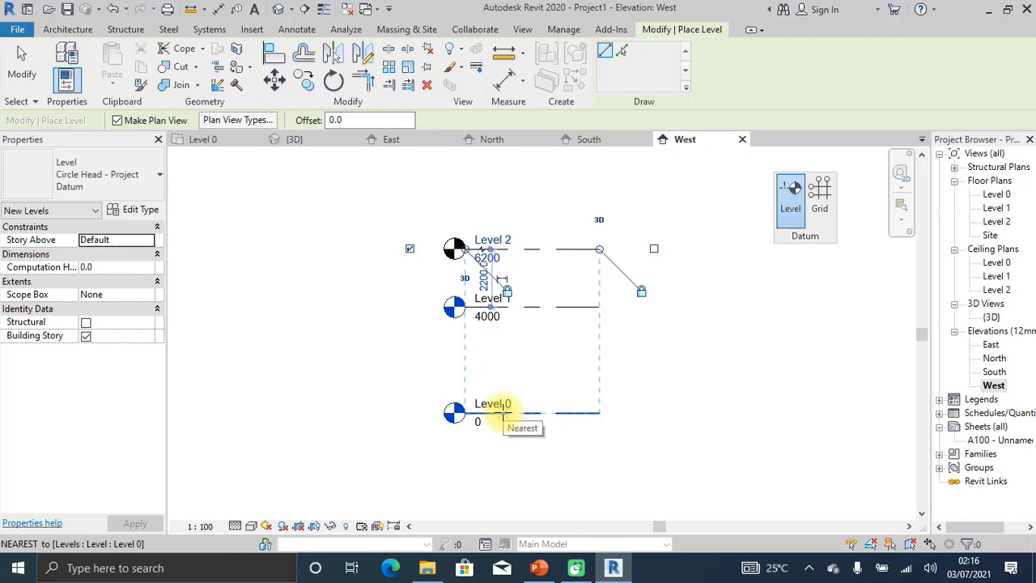
{"action": "scroll", "coordinate": [462, 275], "scroll_direction": "up", "scroll_amount": 3}
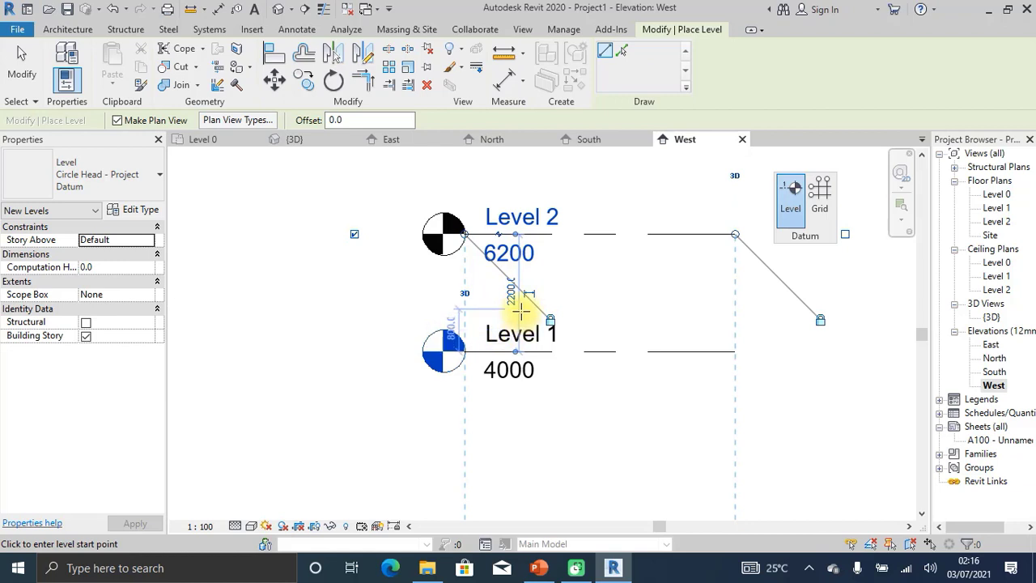
{"action": "scroll", "coordinate": [520, 306], "scroll_direction": "up", "scroll_amount": 1}
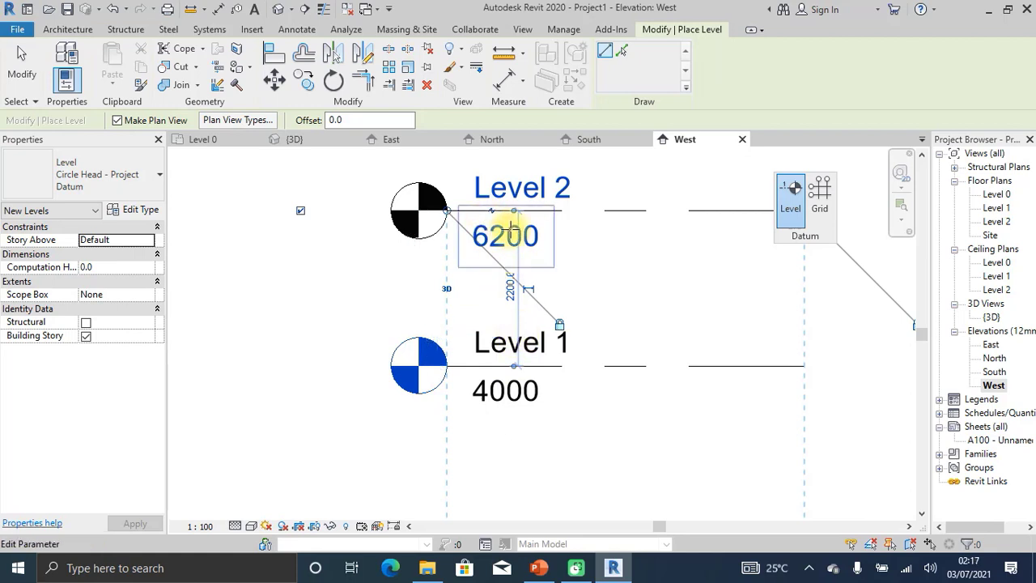
{"action": "scroll", "coordinate": [560, 237], "scroll_direction": "down", "scroll_amount": 2}
{"action": "scroll", "coordinate": [545, 194], "scroll_direction": "down", "scroll_amount": 2}
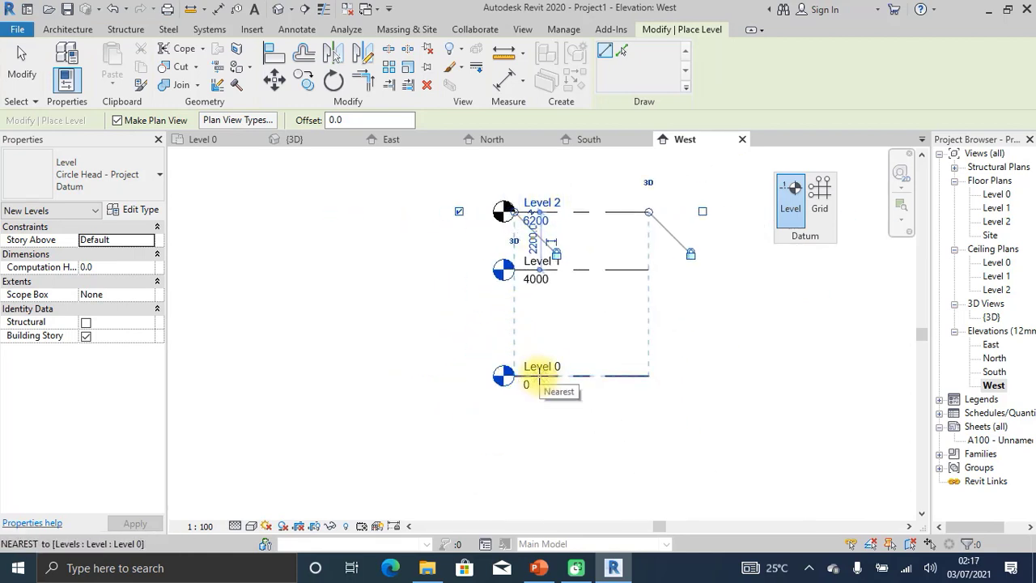
{"action": "scroll", "coordinate": [540, 235], "scroll_direction": "up", "scroll_amount": 4}
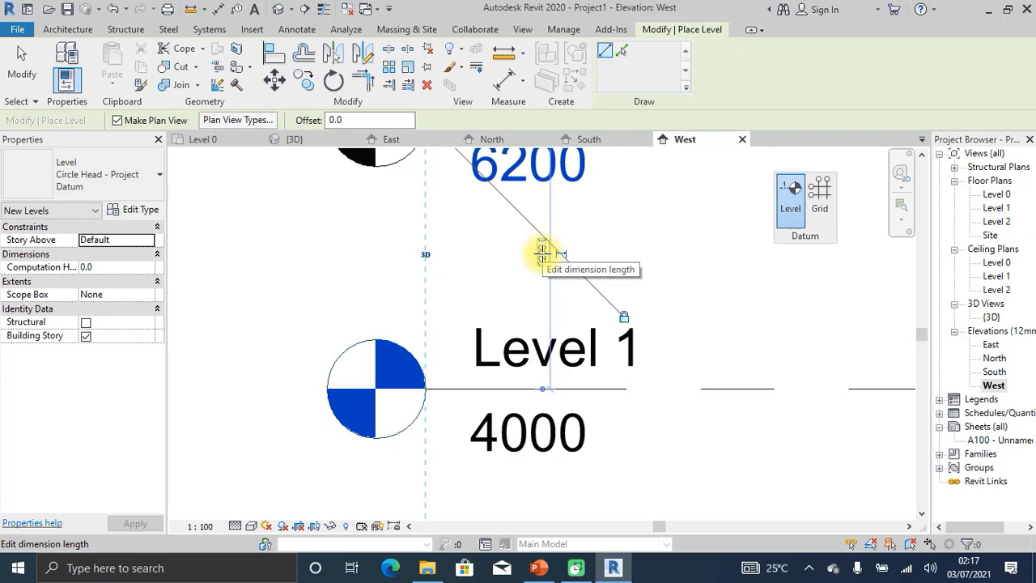
Change the Level 2 gap above Level 1 from 2200 to 3000, placing it at 7000.
{"action": "left_click", "coordinate": [541, 254]}
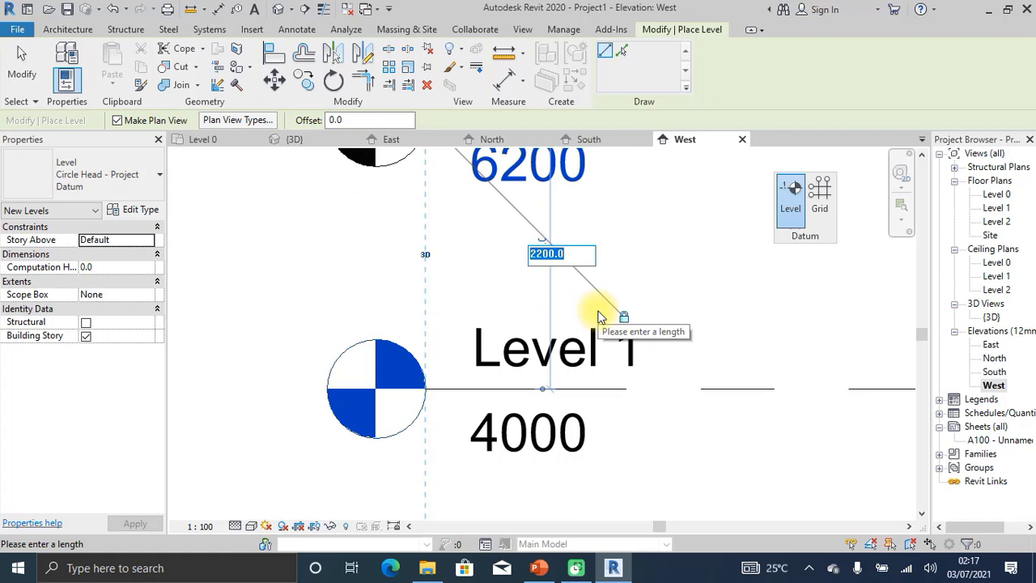
{"action": "type", "text": "3"}
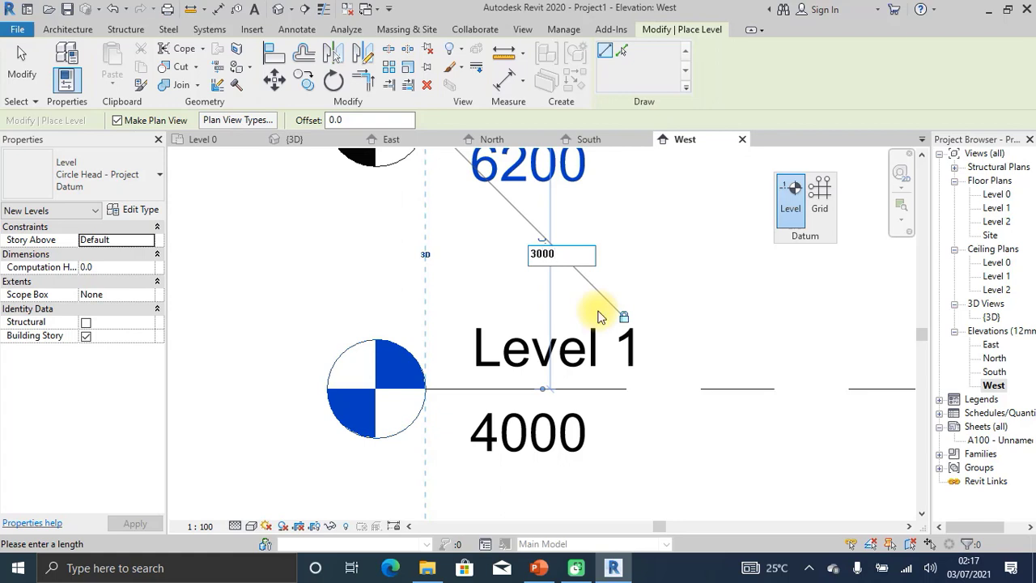
{"action": "type", "text": "000"}
{"action": "key", "text": "Return"}
Zoom over the three levels at 0, 4000 and 7000 and cancel the pending level placement.
{"action": "scroll", "coordinate": [523, 296], "scroll_direction": "down", "scroll_amount": 3}
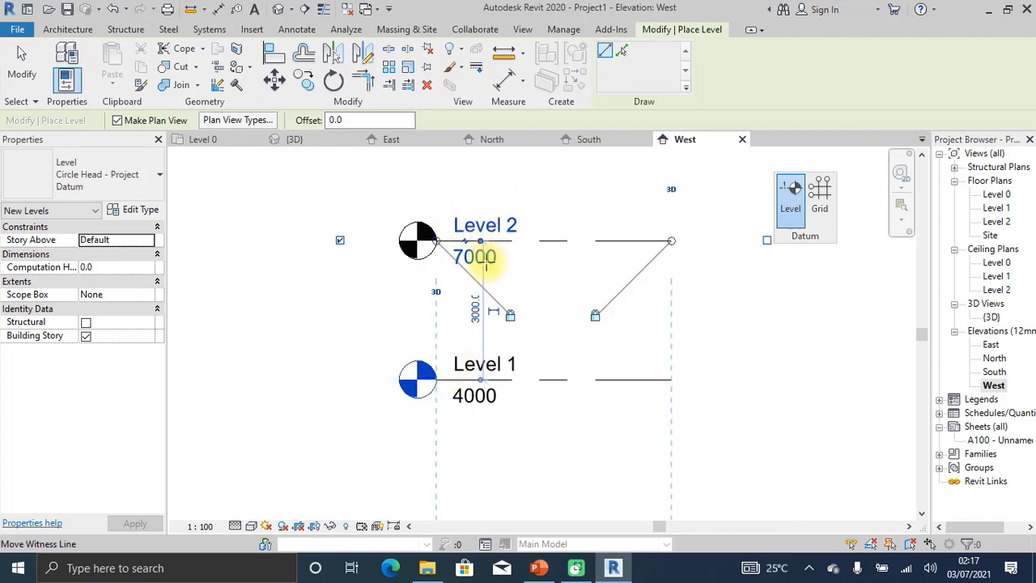
{"action": "scroll", "coordinate": [486, 267], "scroll_direction": "up", "scroll_amount": 3}
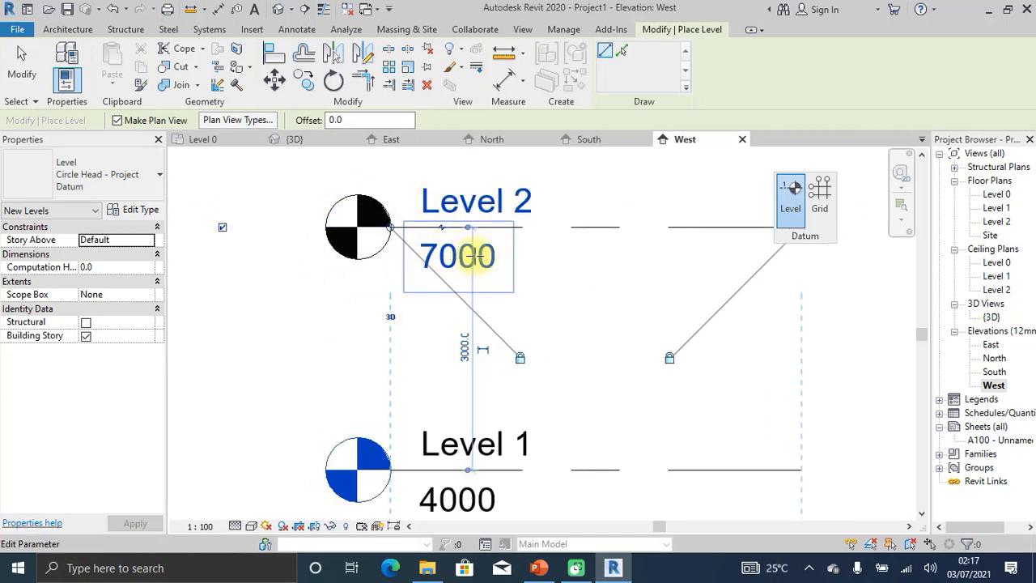
{"action": "scroll", "coordinate": [481, 185], "scroll_direction": "down", "scroll_amount": 5}
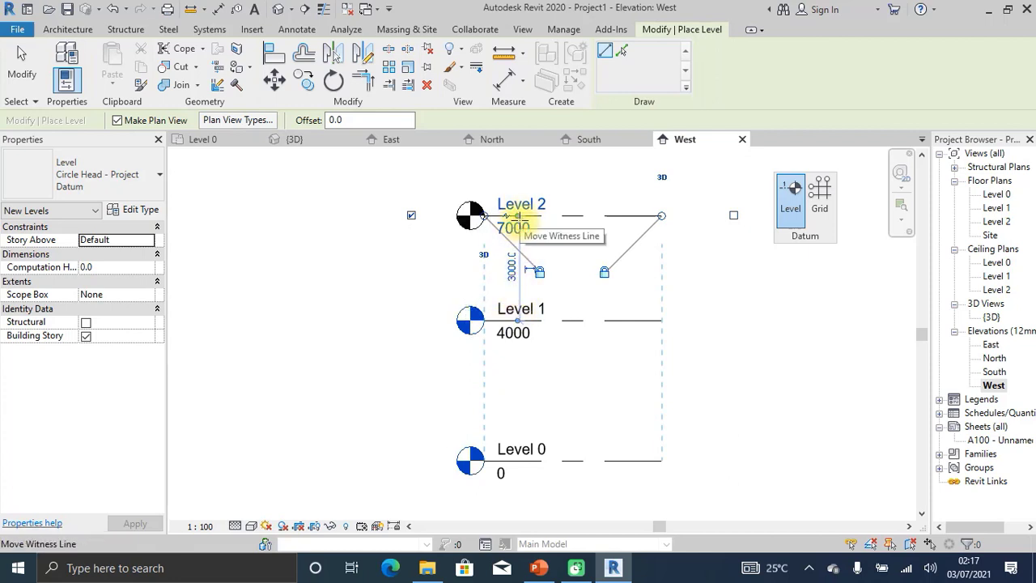
{"action": "scroll", "coordinate": [518, 219], "scroll_direction": "up", "scroll_amount": 1}
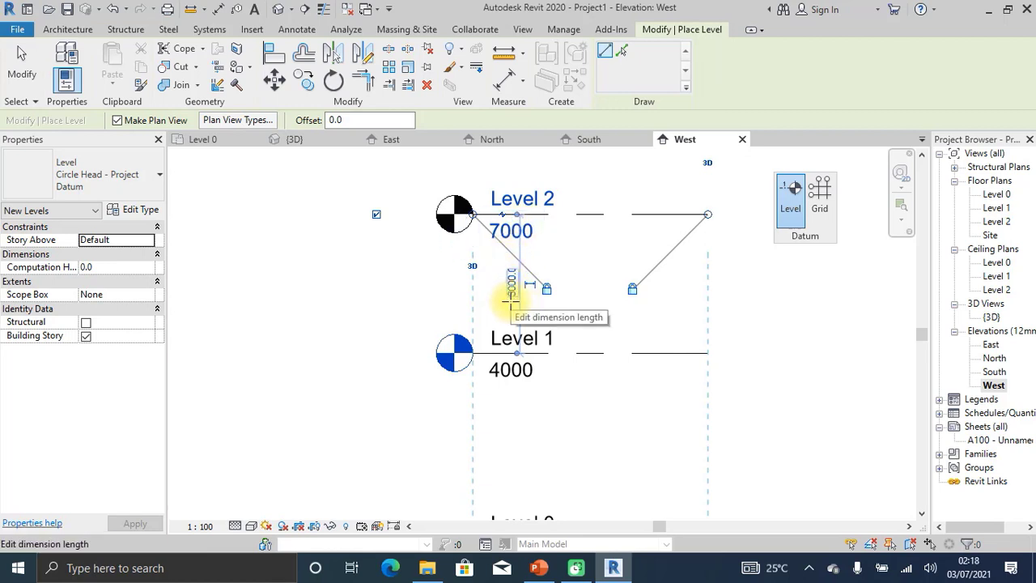
{"action": "scroll", "coordinate": [509, 299], "scroll_direction": "down", "scroll_amount": 2}
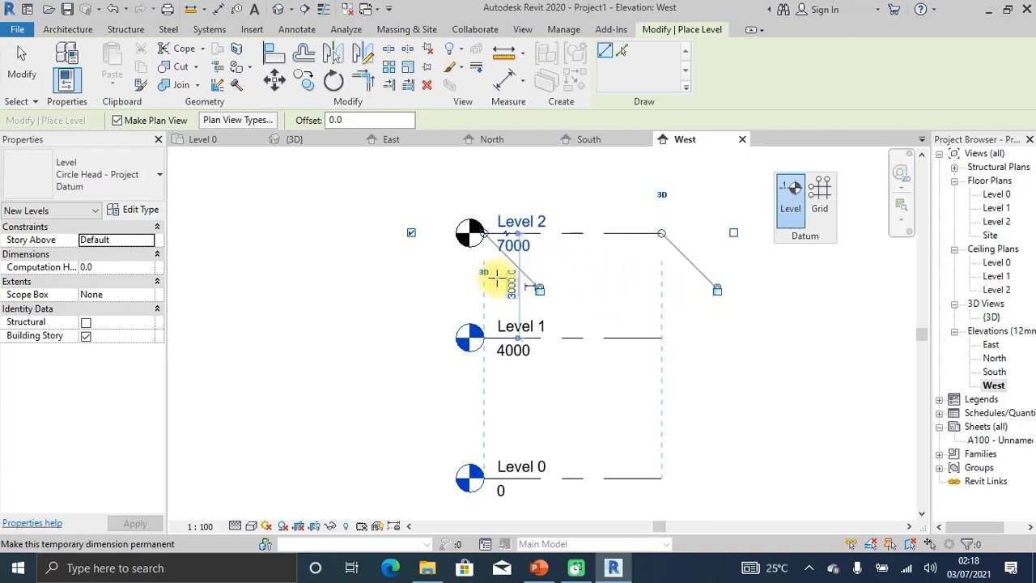
{"action": "scroll", "coordinate": [494, 276], "scroll_direction": "down", "scroll_amount": 2}
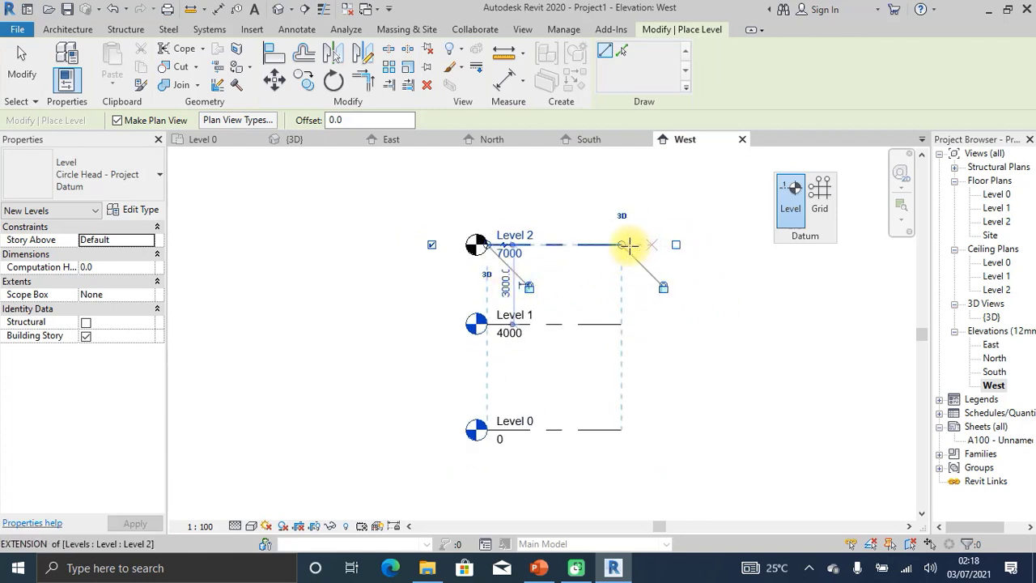
{"action": "key", "text": "Escape"}
{"action": "key", "text": "Escape"}
{"action": "scroll", "coordinate": [556, 267], "scroll_direction": "down", "scroll_amount": 1}
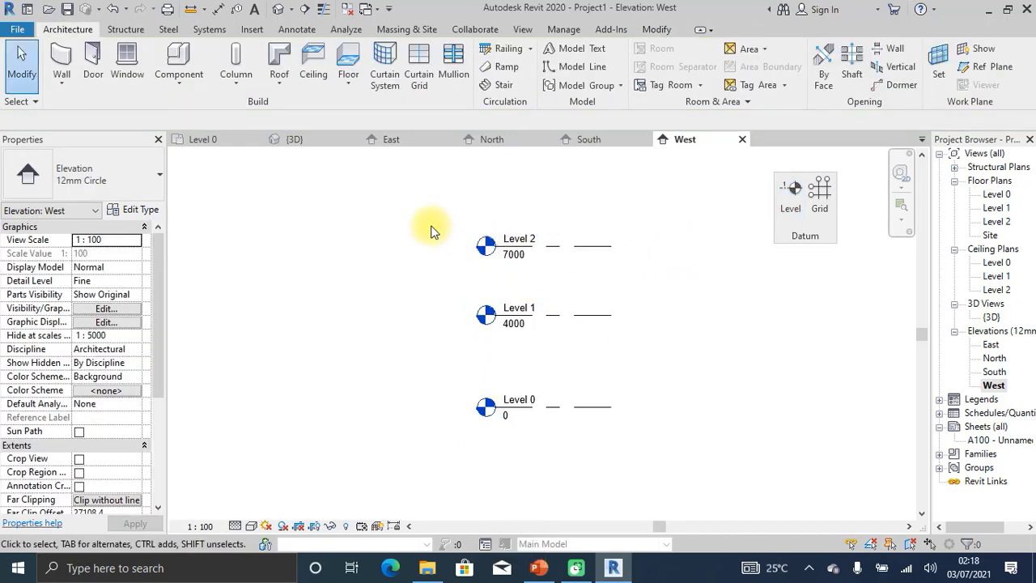
Start the Level tool again from the floating Datum panel.
{"action": "scroll", "coordinate": [432, 227], "scroll_direction": "down", "scroll_amount": 1}
{"action": "scroll", "coordinate": [491, 259], "scroll_direction": "up", "scroll_amount": 1}
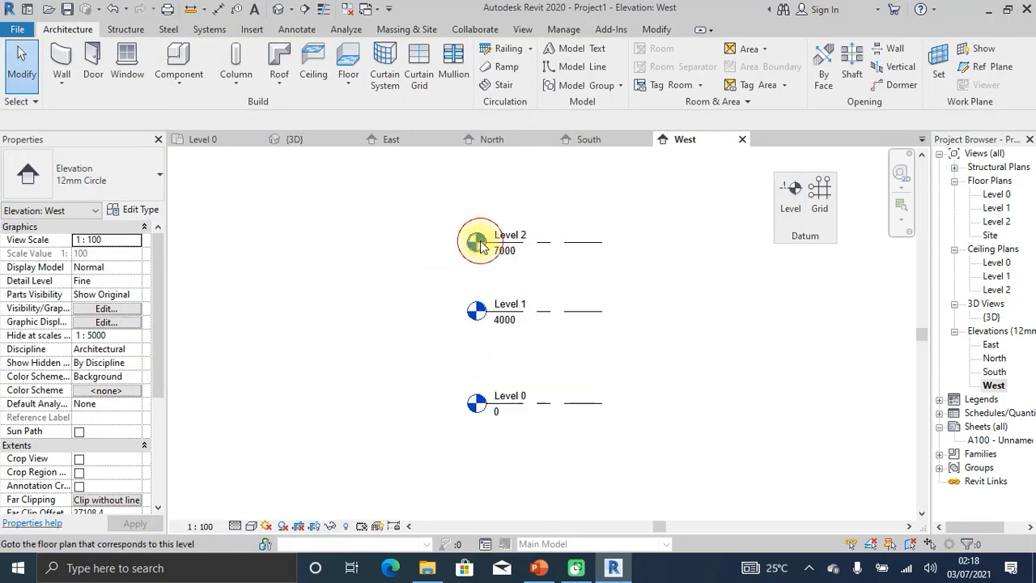
{"action": "left_click", "coordinate": [783, 196]}
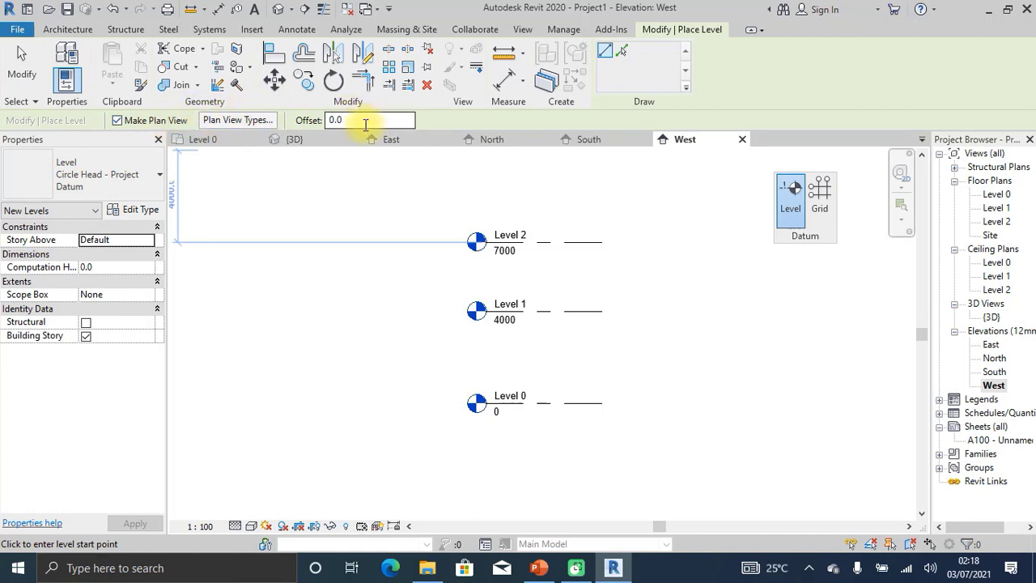
In Plan View Types, deselect Structural Plan, keeping only Ceiling Plan and Floor Plan.
{"action": "left_click", "coordinate": [246, 121]}
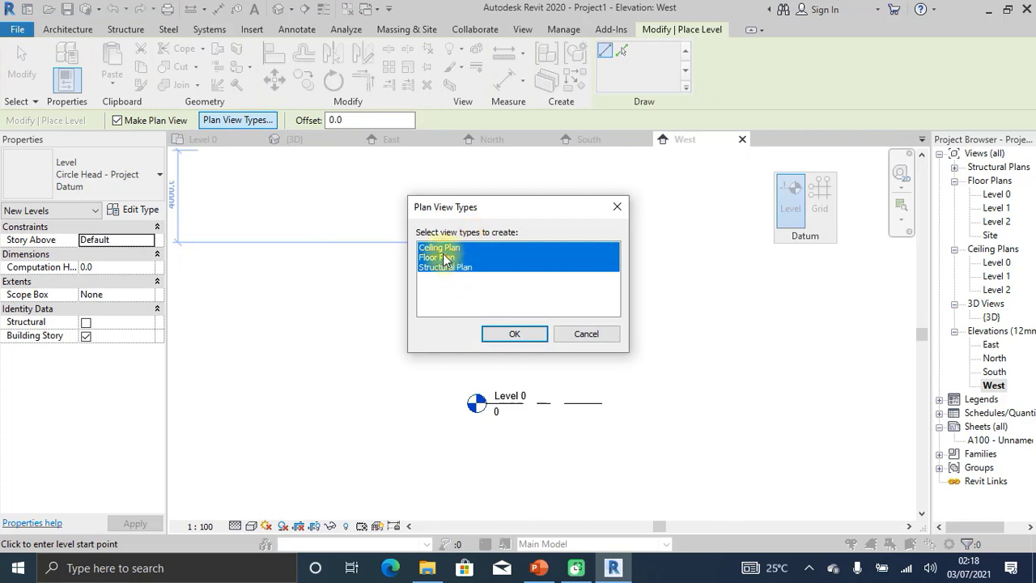
{"action": "left_click_drag", "start_coordinate": [478, 206], "coordinate": [298, 174]}
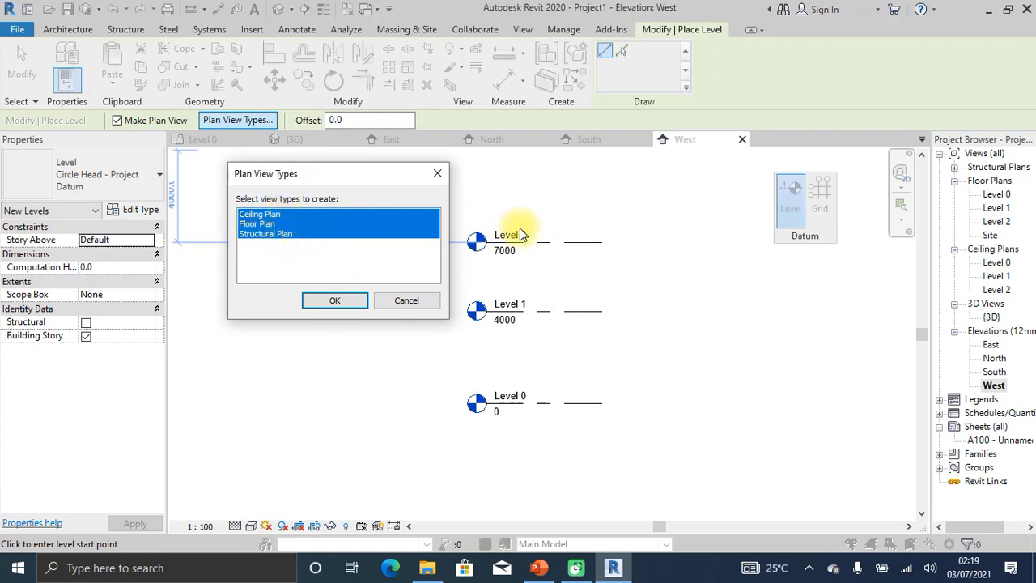
{"action": "left_click", "coordinate": [289, 232]}
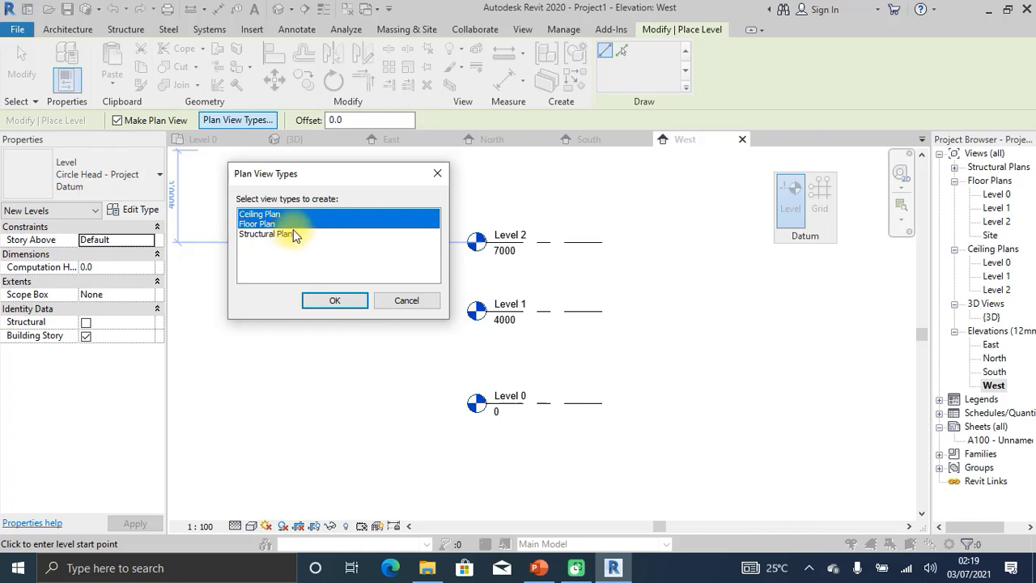
{"action": "left_click", "coordinate": [293, 234]}
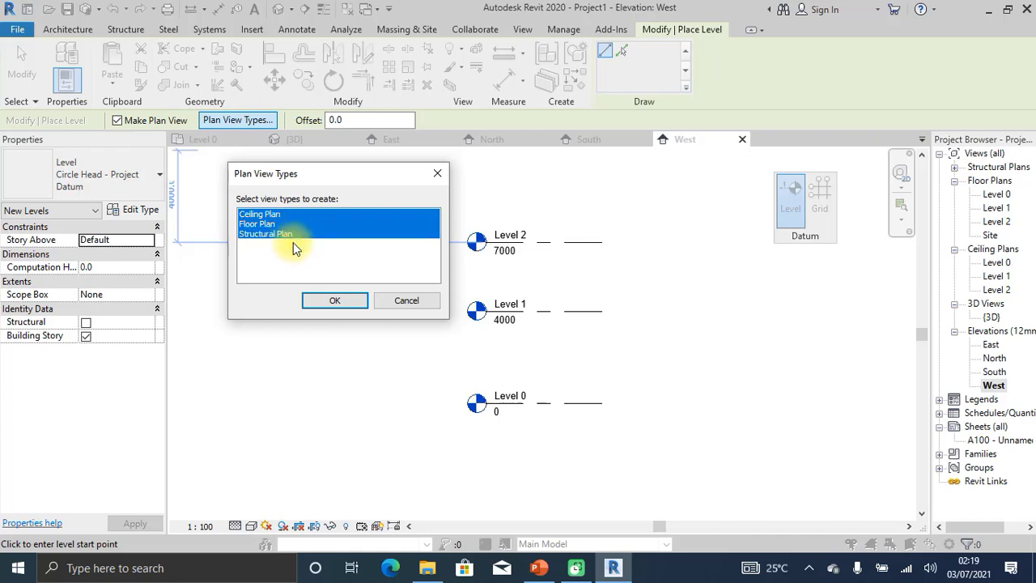
{"action": "left_click", "coordinate": [294, 234]}
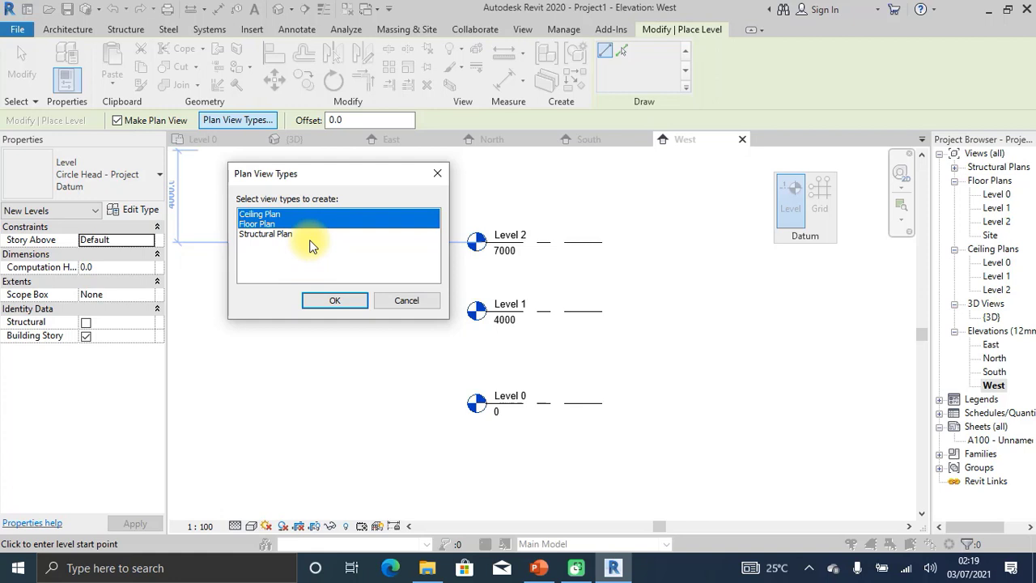
{"action": "left_click", "coordinate": [333, 301]}
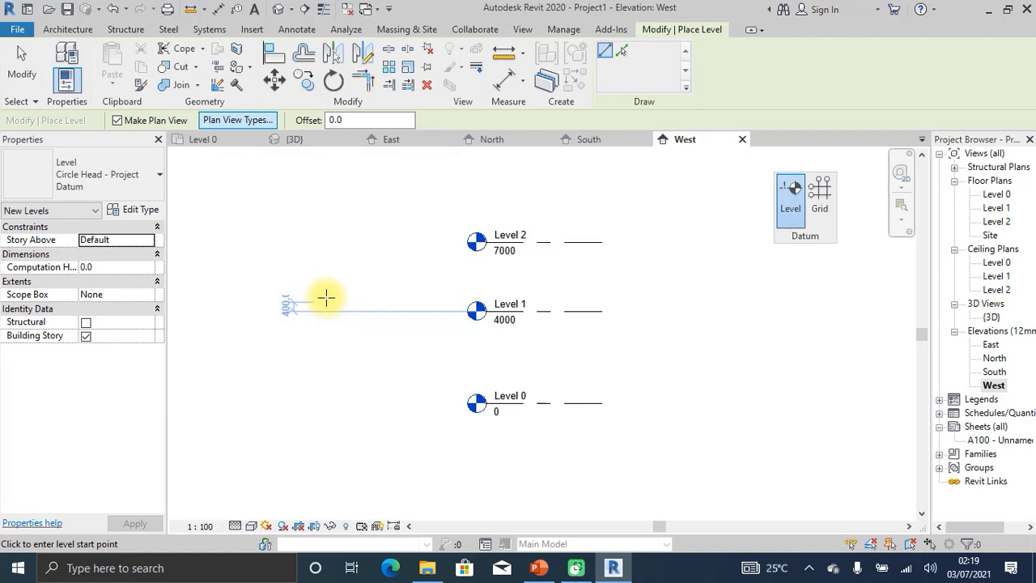
Draw Level 3 at 9300 above Level 2 and stop adding levels.
{"action": "left_click", "coordinate": [481, 189]}
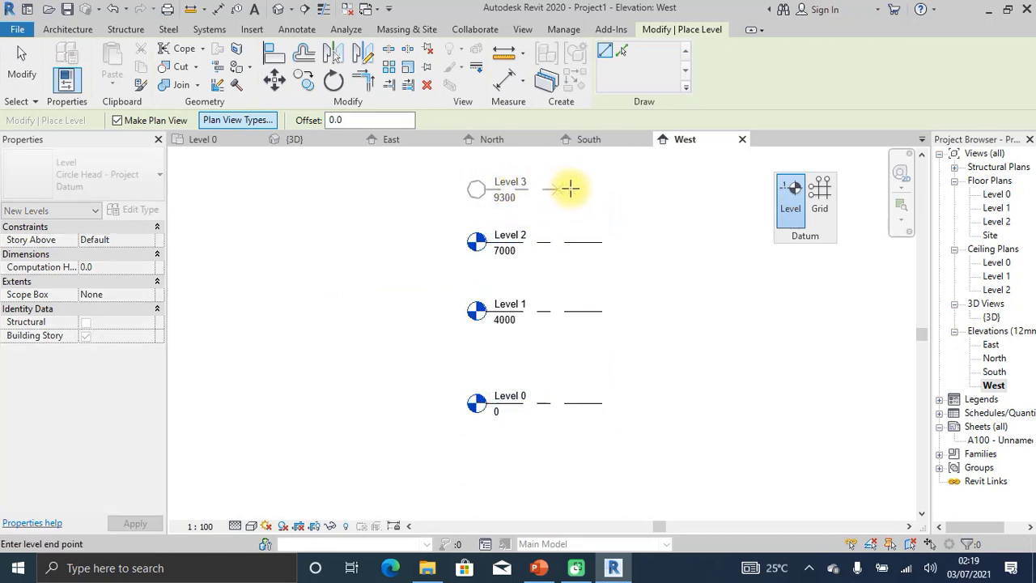
{"action": "left_click", "coordinate": [606, 190]}
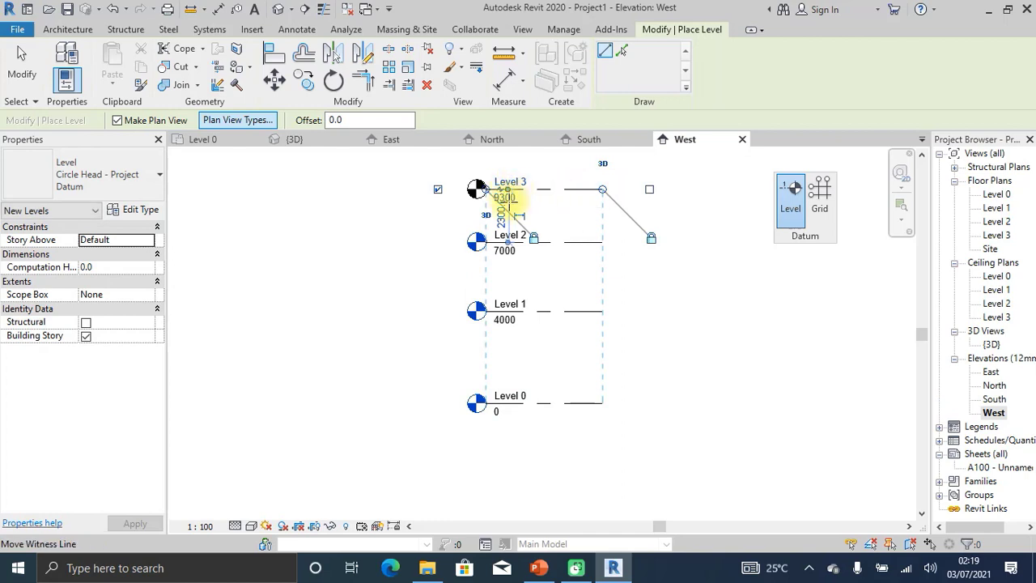
{"action": "key", "text": "Escape"}
{"action": "key", "text": "Escape"}
{"action": "scroll", "coordinate": [495, 198], "scroll_direction": "up", "scroll_amount": 2}
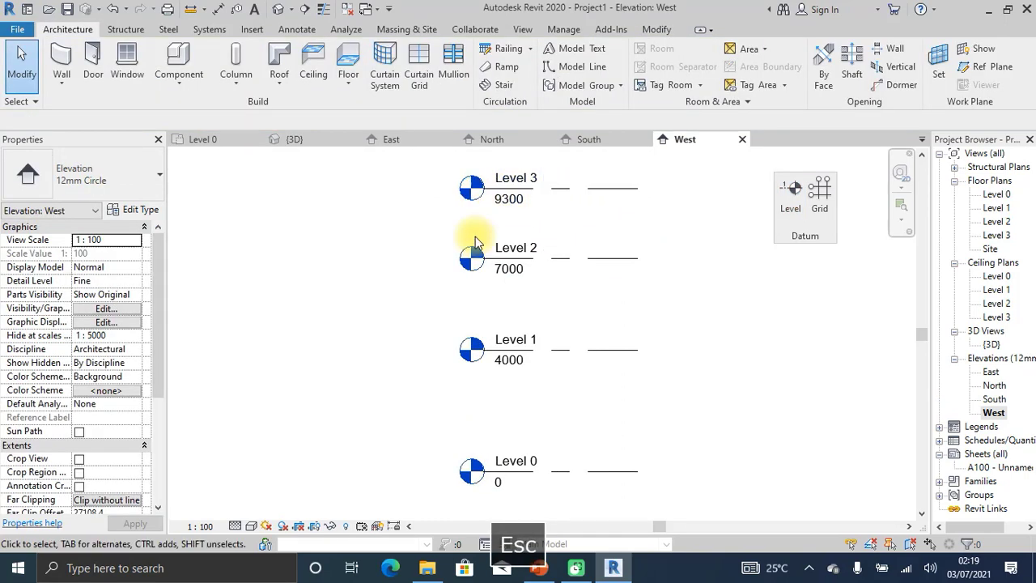
{"action": "scroll", "coordinate": [494, 372], "scroll_direction": "down", "scroll_amount": 2}
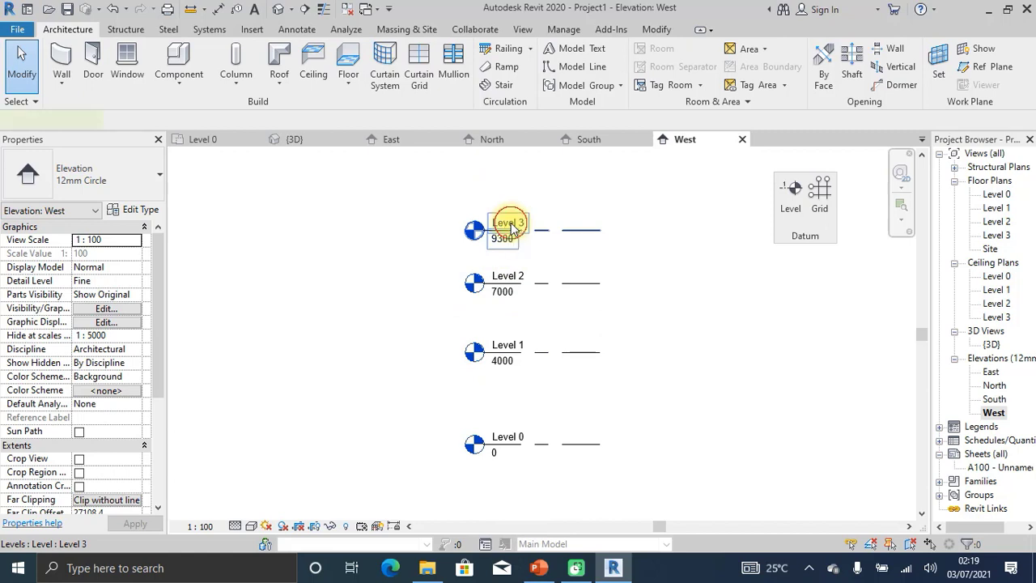
Select Level 3 and unlock both of its end alignment padlocks.
{"action": "left_click", "coordinate": [509, 227]}
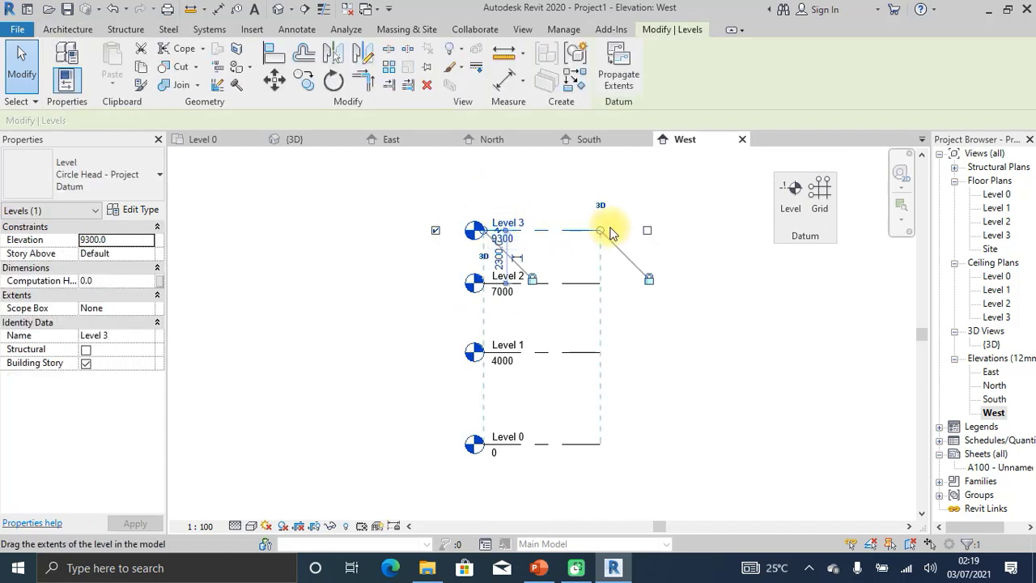
{"action": "left_click", "coordinate": [650, 282]}
{"action": "left_click", "coordinate": [531, 280]}
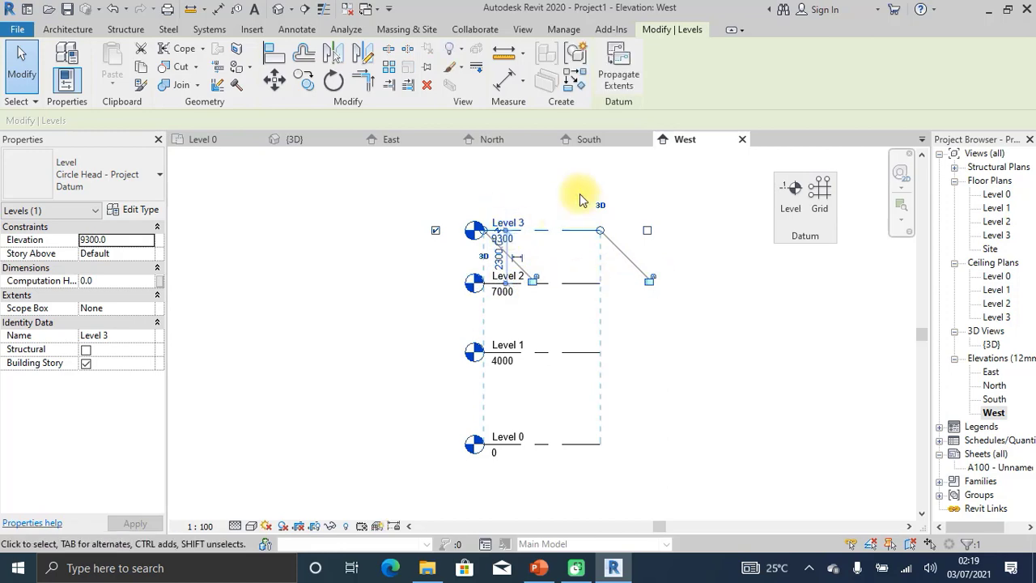
{"action": "key", "text": "Escape"}
{"action": "scroll", "coordinate": [588, 222], "scroll_direction": "down", "scroll_amount": 1}
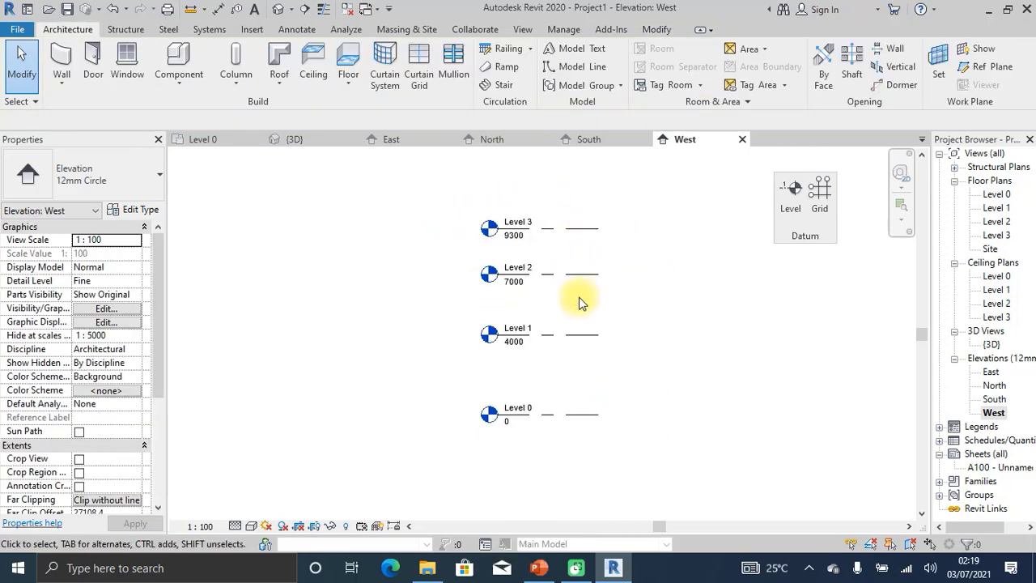
Cancel the Grid tool in the elevation and open the Level 1 floor plan.
{"action": "left_click", "coordinate": [825, 202]}
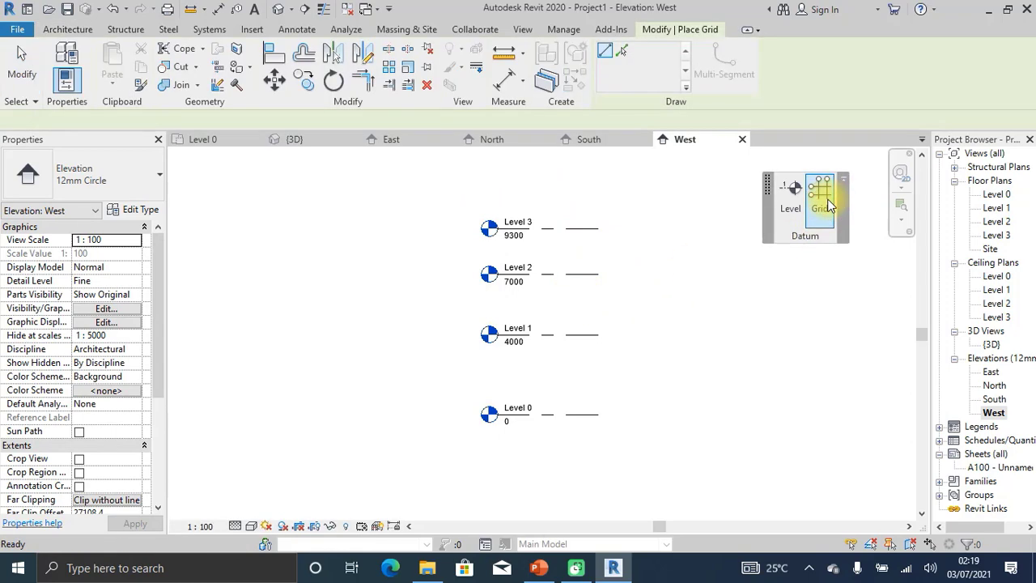
{"action": "key", "text": "Escape"}
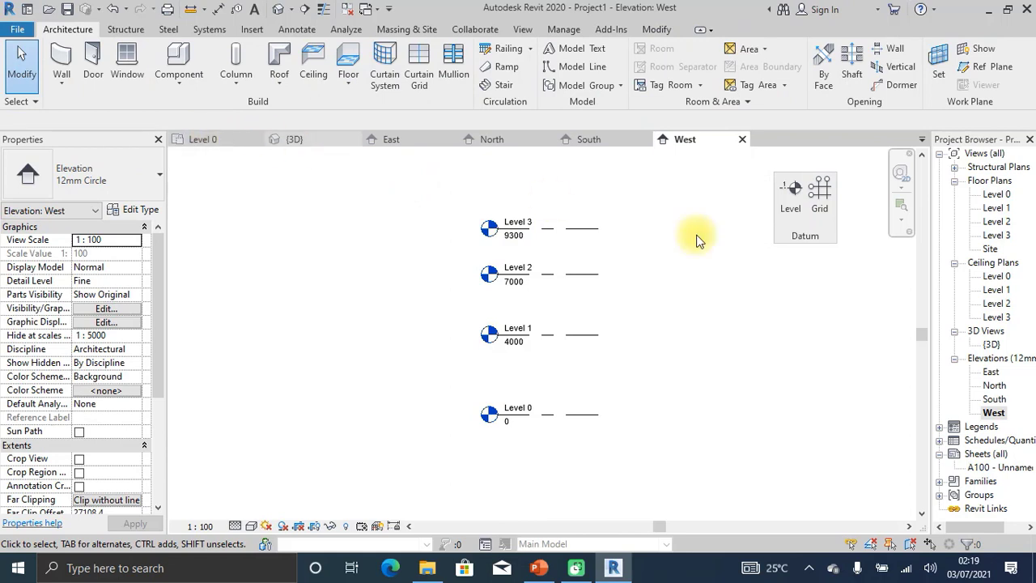
{"action": "double_click", "coordinate": [991, 209]}
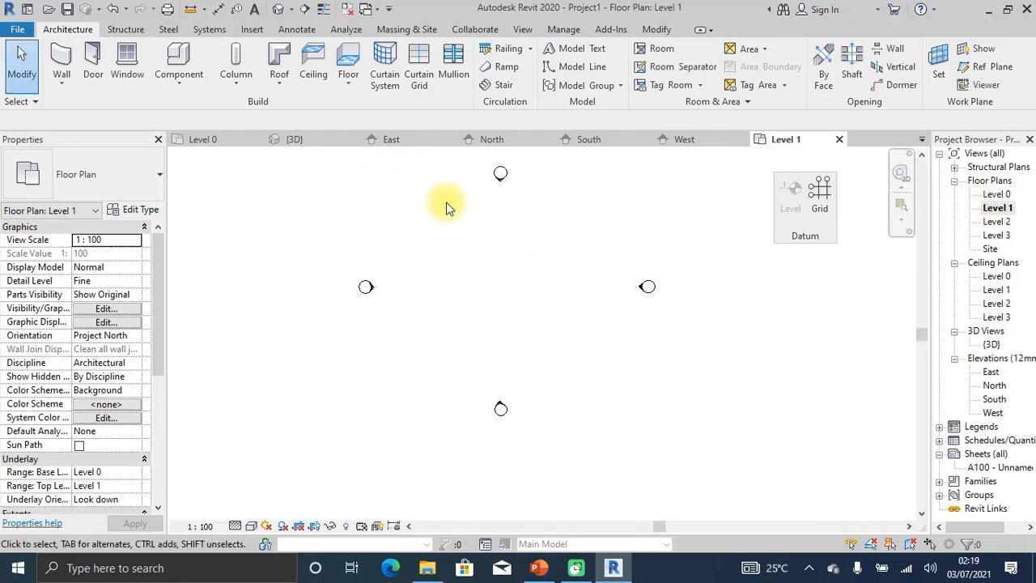
Draw horizontal grid 1 across the top of the Level 1 plan.
{"action": "left_click", "coordinate": [819, 194]}
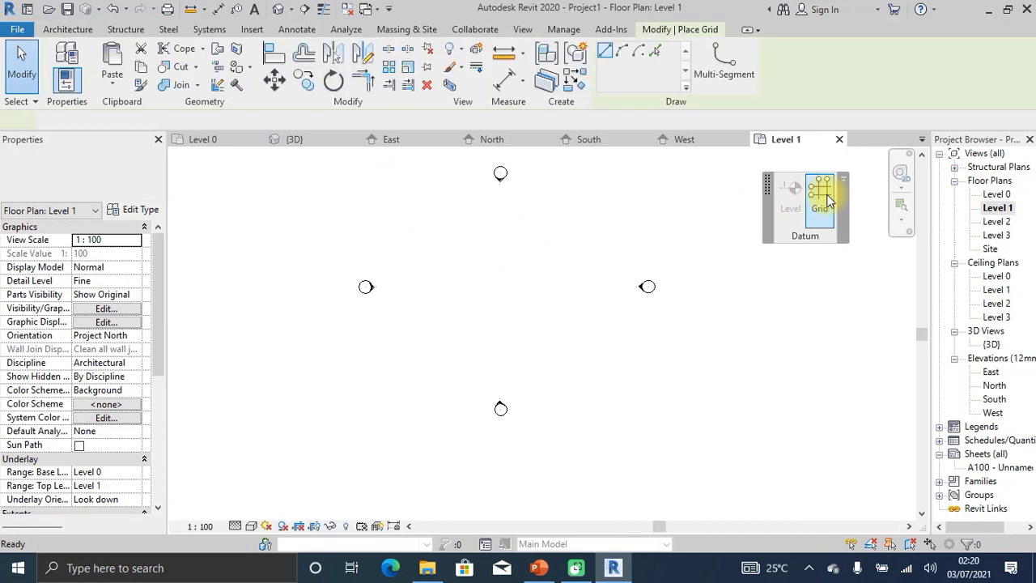
{"action": "left_click", "coordinate": [365, 202]}
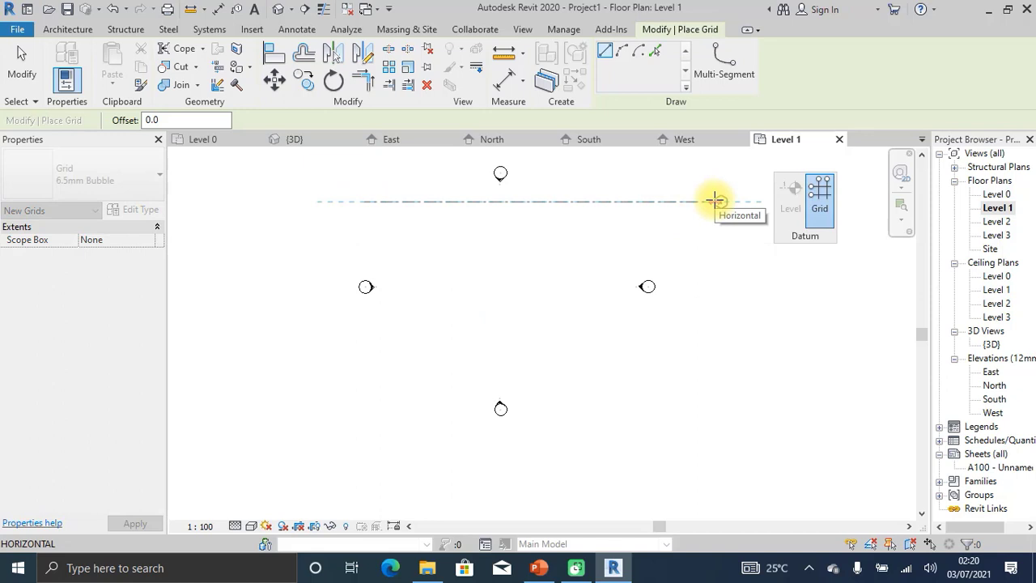
{"action": "left_click", "coordinate": [714, 201]}
{"action": "key", "text": "Escape"}
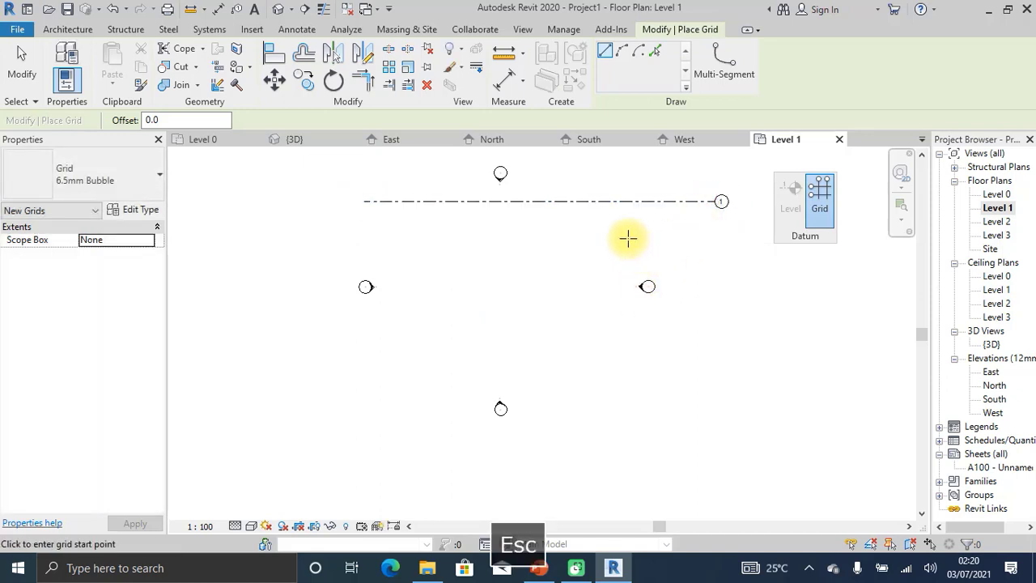
Cancel the second grid in progress and select grid 1 to inspect it, then deselect.
{"action": "left_click", "coordinate": [653, 202]}
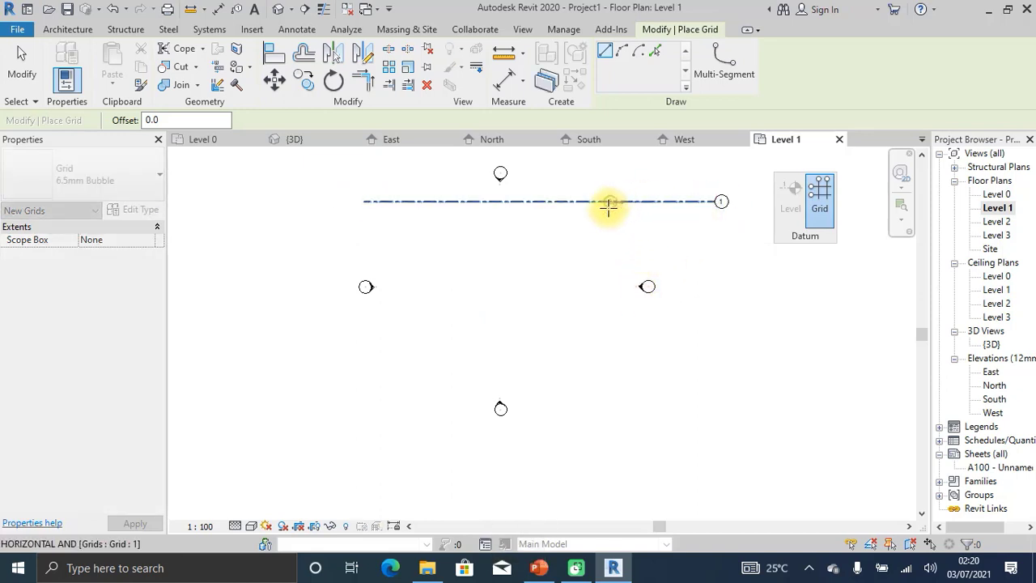
{"action": "key", "text": "Escape"}
{"action": "key", "text": "Escape"}
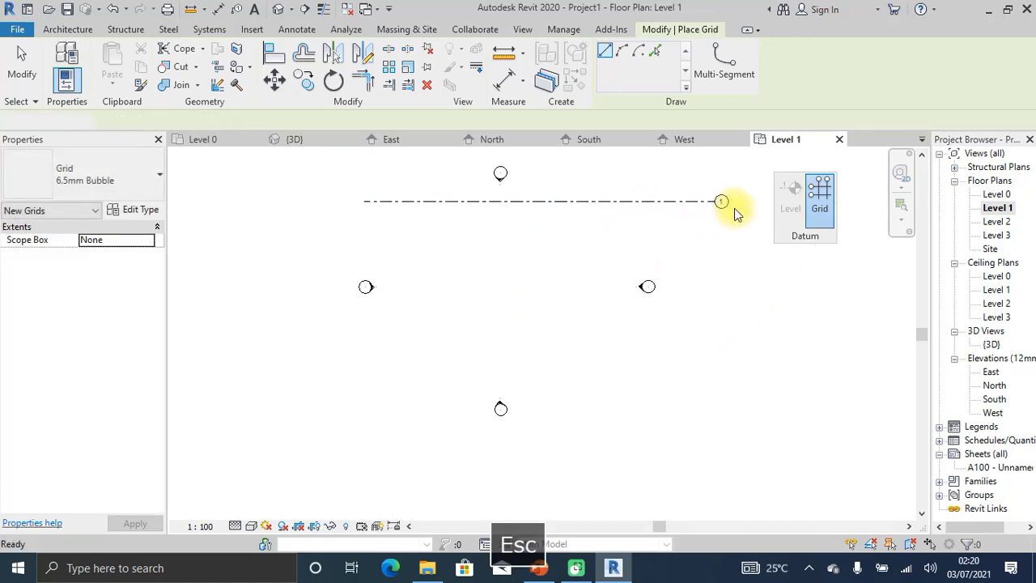
{"action": "scroll", "coordinate": [734, 208], "scroll_direction": "up", "scroll_amount": 2}
{"action": "left_click", "coordinate": [719, 200]}
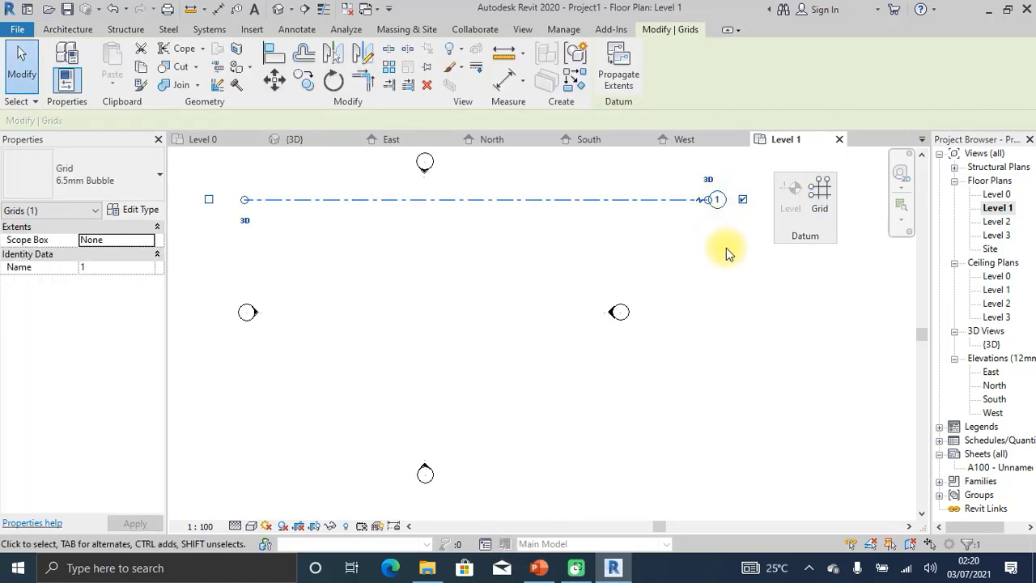
{"action": "scroll", "coordinate": [731, 261], "scroll_direction": "down", "scroll_amount": 1}
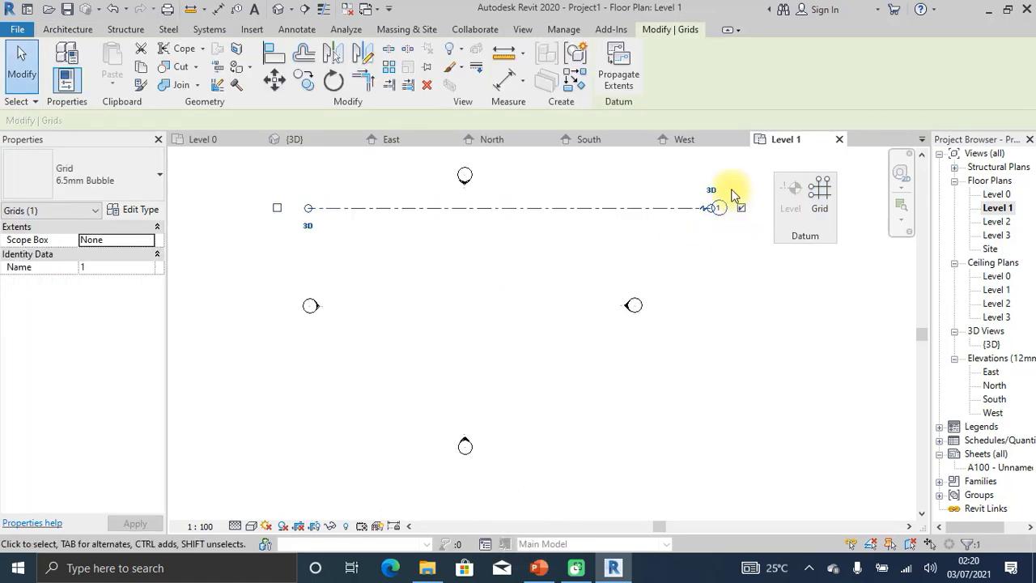
{"action": "scroll", "coordinate": [733, 194], "scroll_direction": "up", "scroll_amount": 1}
{"action": "scroll", "coordinate": [729, 201], "scroll_direction": "down", "scroll_amount": 2}
{"action": "key", "text": "Escape"}
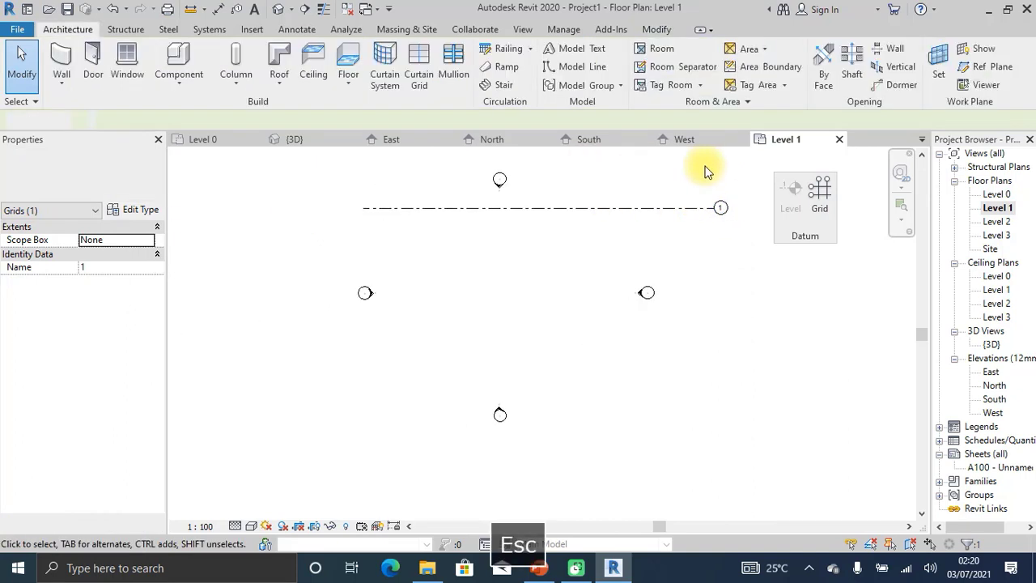
Draw grid 2 with offset 1, spanning beneath grid 1 from its left end to its right end.
{"action": "left_click", "coordinate": [818, 191]}
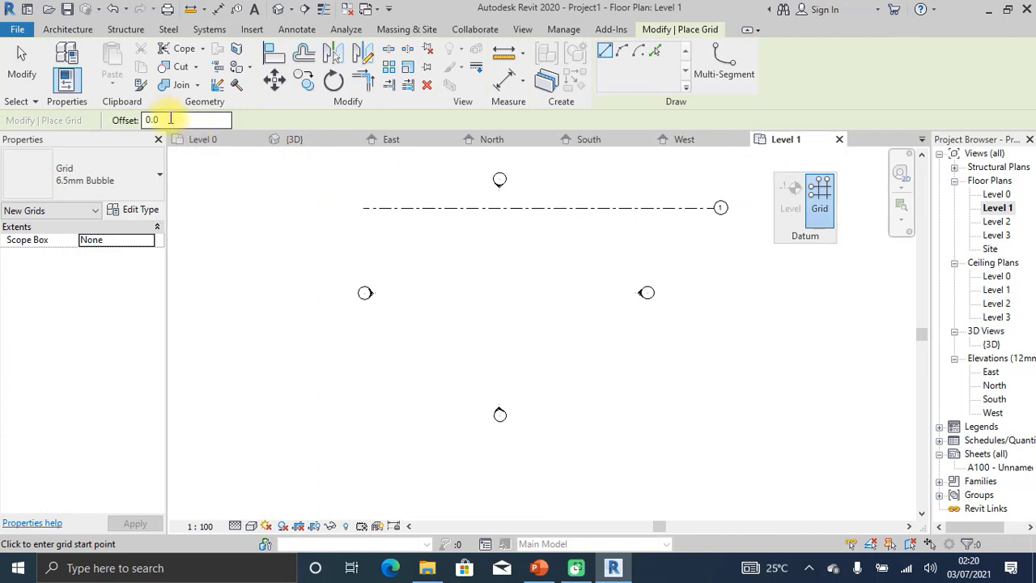
{"action": "left_click_drag", "start_coordinate": [170, 119], "coordinate": [131, 121]}
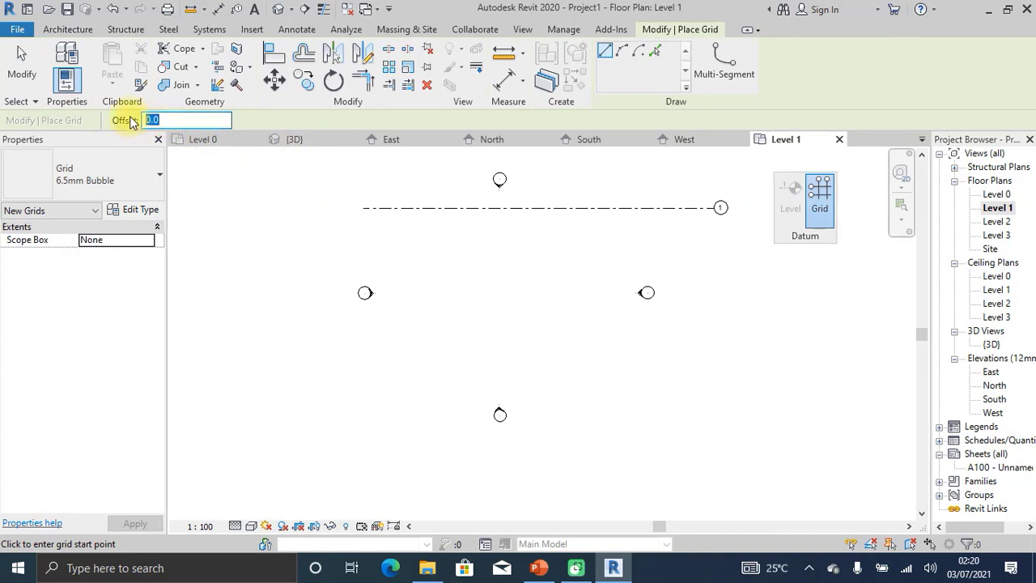
{"action": "type", "text": "1"}
{"action": "left_click", "coordinate": [524, 209]}
{"action": "key", "text": "Escape"}
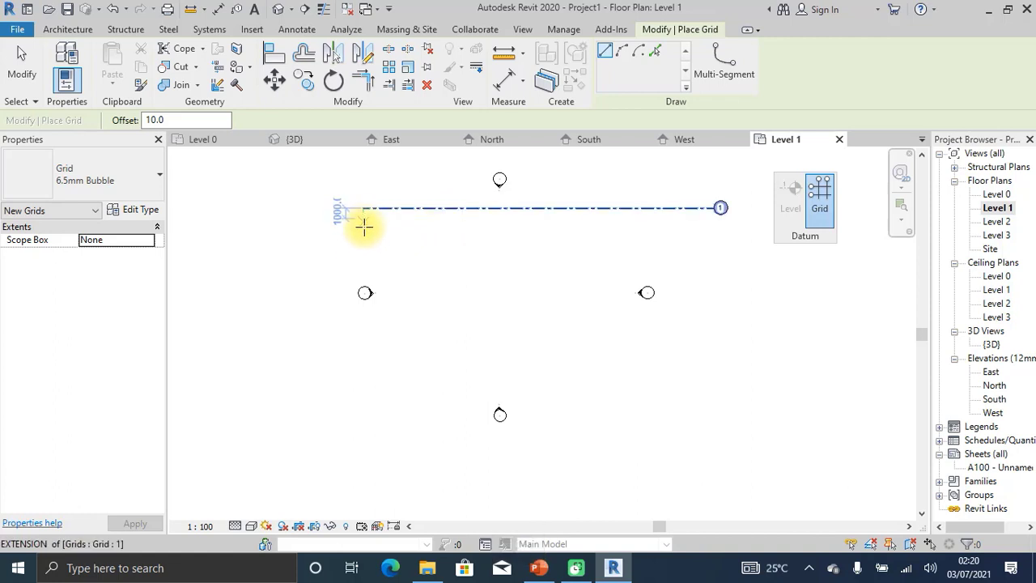
{"action": "left_click", "coordinate": [361, 251]}
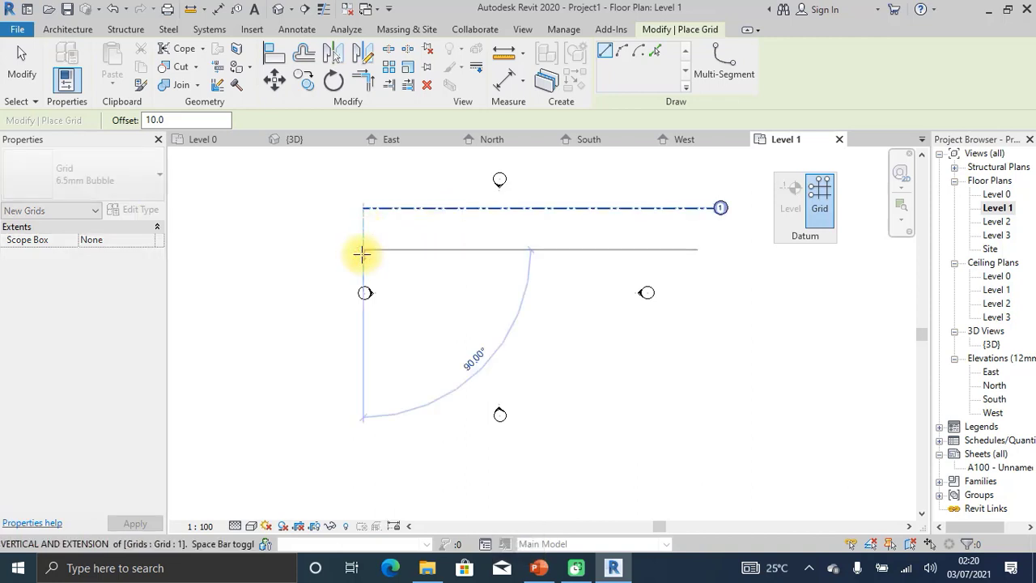
{"action": "left_click", "coordinate": [719, 248]}
{"action": "key", "text": "Escape"}
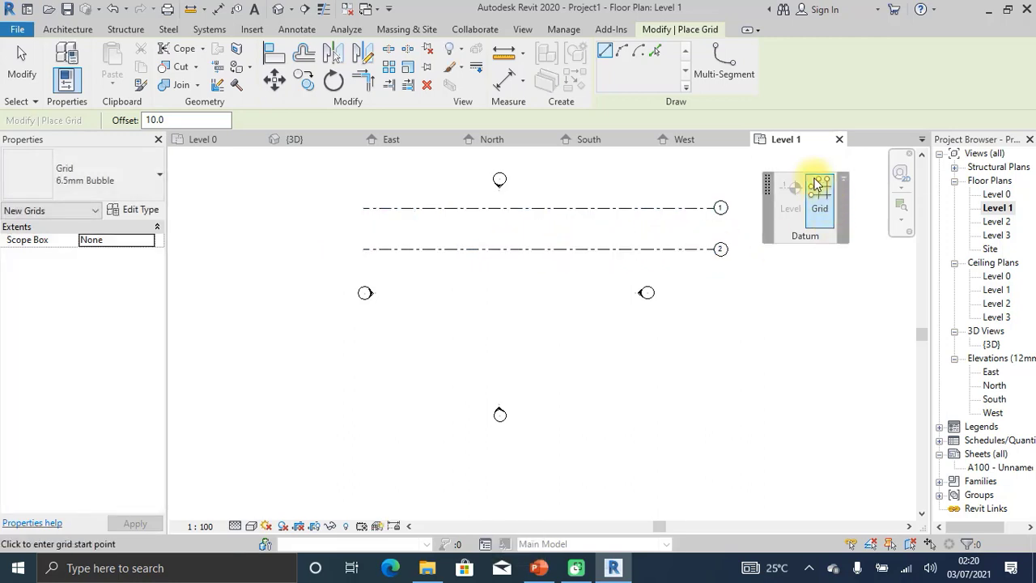
{"action": "key", "text": "Escape"}
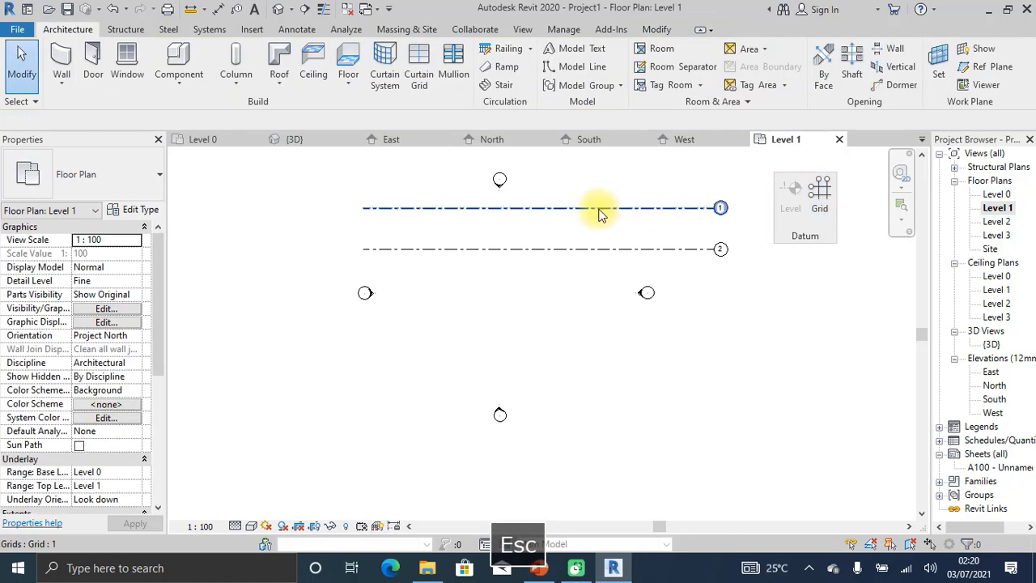
{"action": "left_click", "coordinate": [625, 248]}
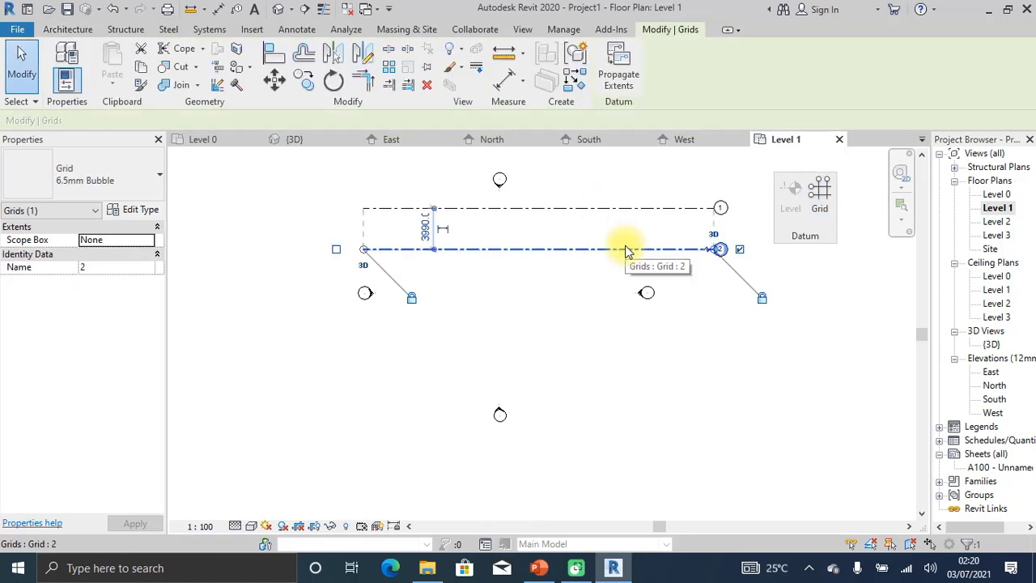
{"action": "scroll", "coordinate": [415, 232], "scroll_direction": "up", "scroll_amount": 3}
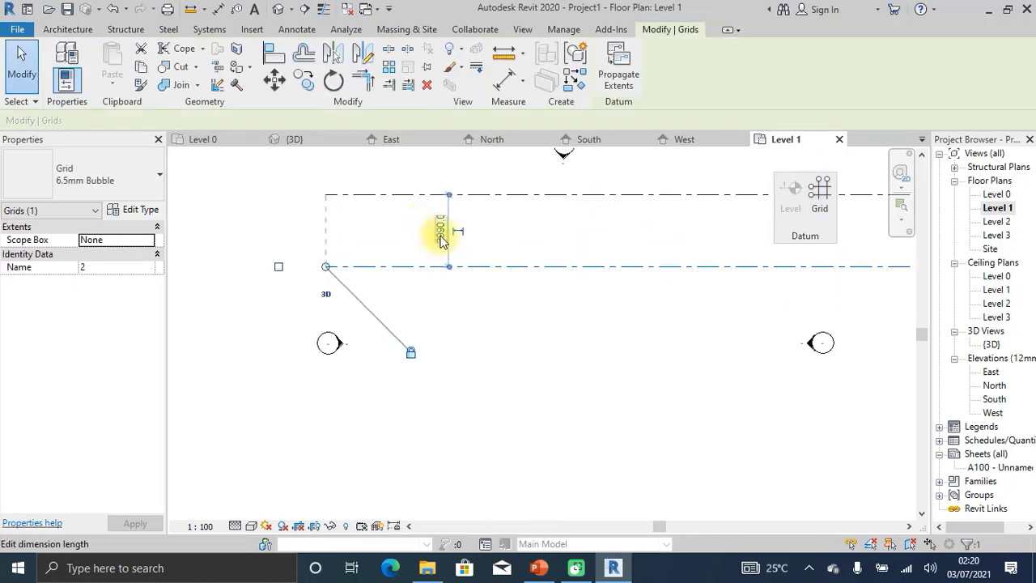
{"action": "left_click", "coordinate": [441, 237]}
{"action": "left_click", "coordinate": [264, 179]}
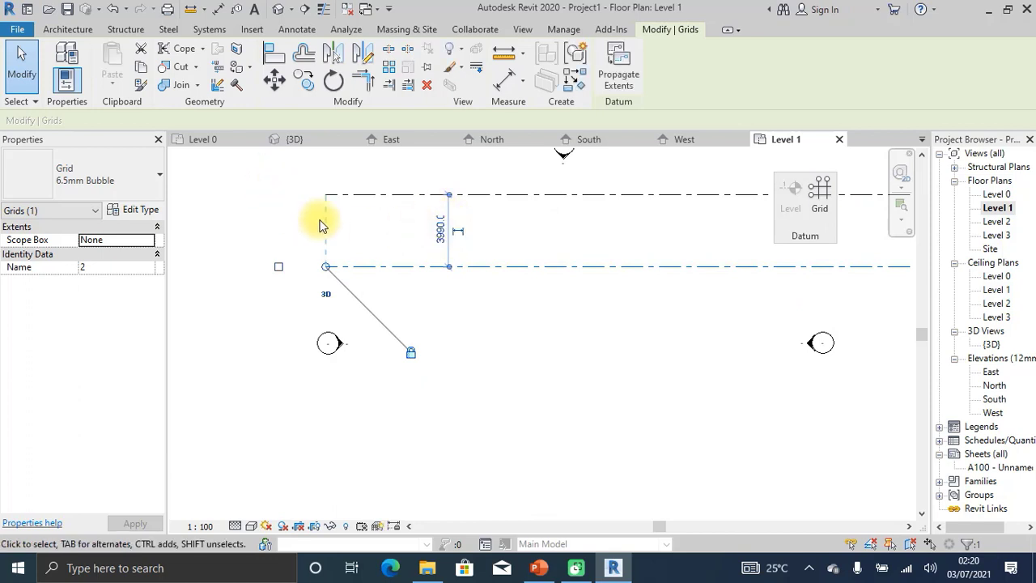
{"action": "scroll", "coordinate": [492, 331], "scroll_direction": "down", "scroll_amount": 3}
{"action": "middle_click_drag", "start_coordinate": [537, 266], "coordinate": [503, 252]}
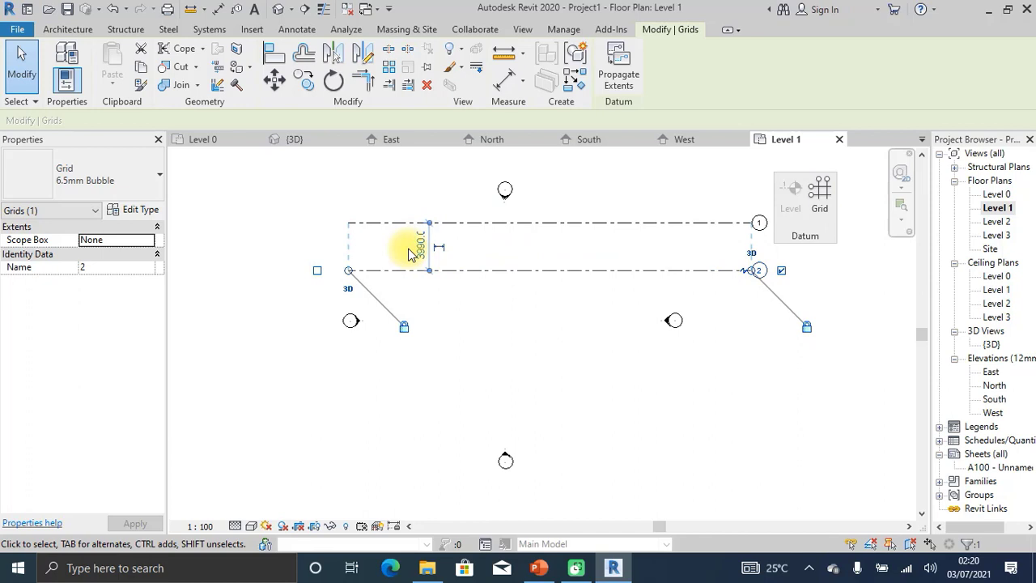
{"action": "scroll", "coordinate": [416, 252], "scroll_direction": "up", "scroll_amount": 2}
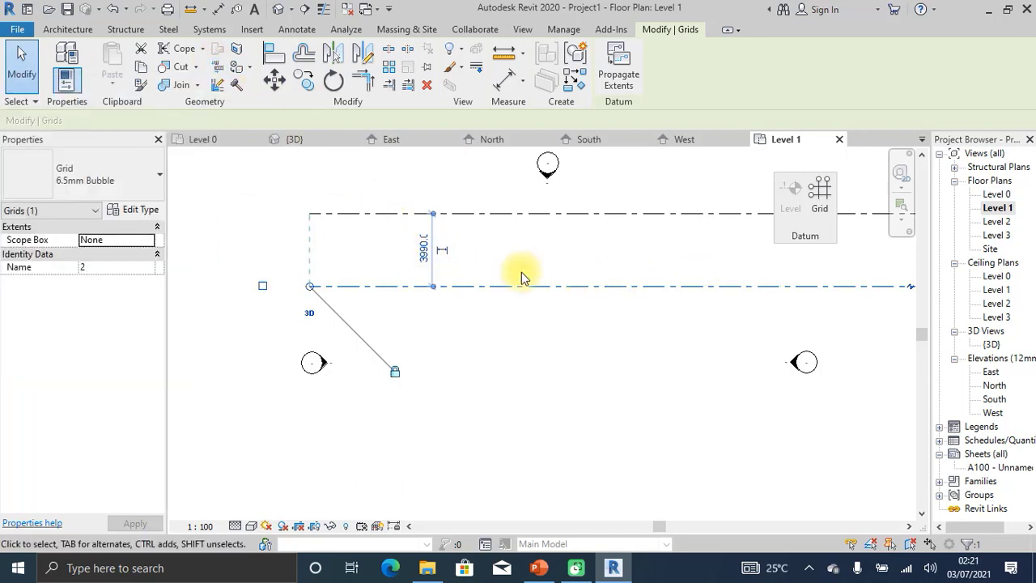
{"action": "scroll", "coordinate": [324, 263], "scroll_direction": "down", "scroll_amount": 1}
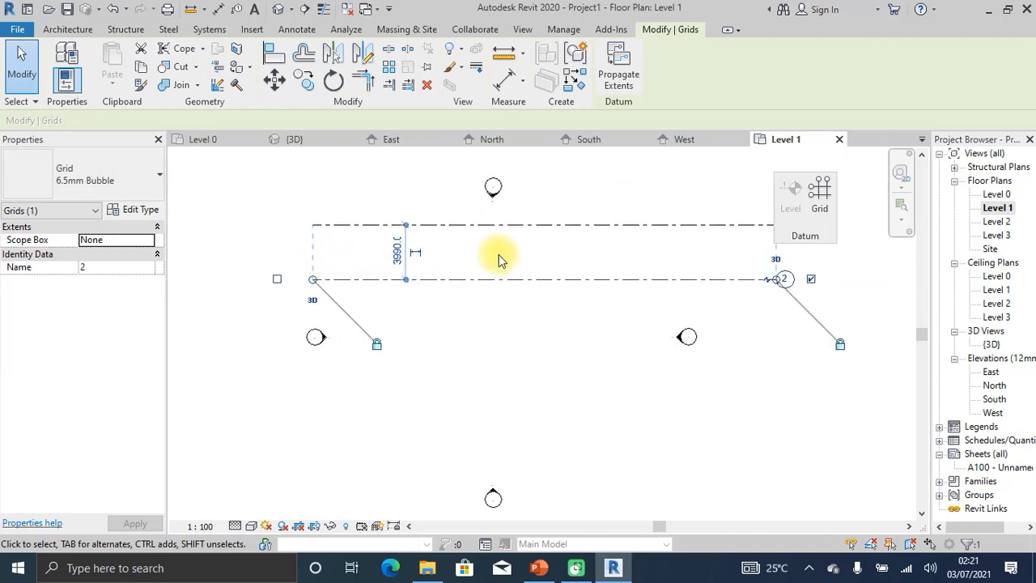
{"action": "scroll", "coordinate": [366, 249], "scroll_direction": "up", "scroll_amount": 1}
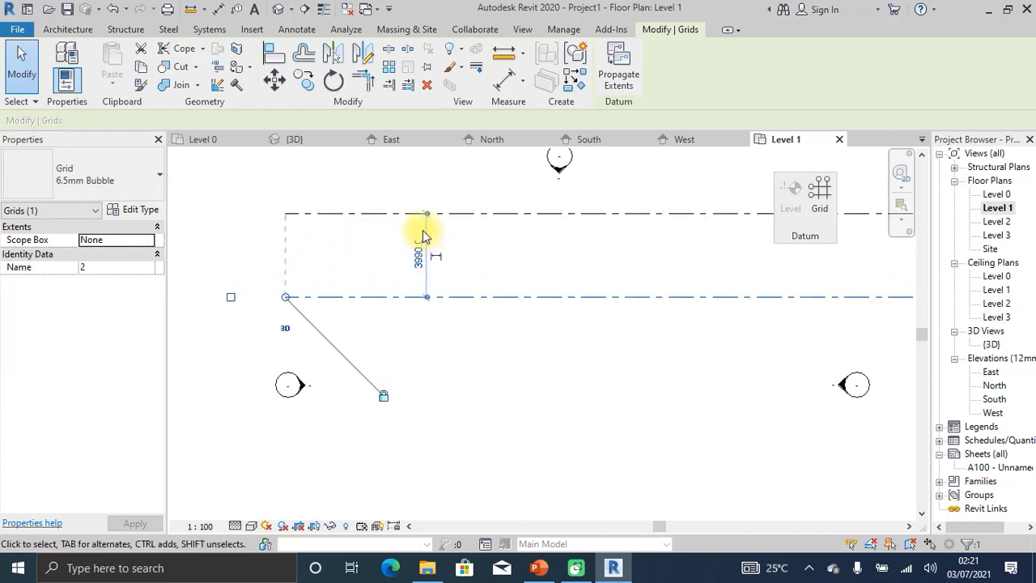
{"action": "scroll", "coordinate": [369, 250], "scroll_direction": "down", "scroll_amount": 1}
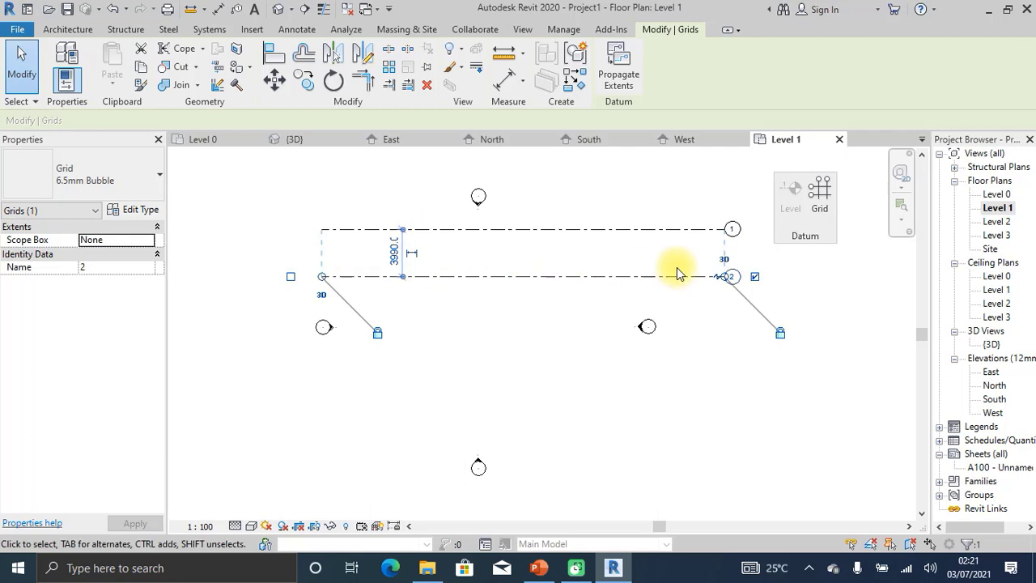
Change grid 2's temporary dimension to 10 feet (3048 mm) below grid 1, then deselect it.
{"action": "left_click", "coordinate": [392, 255]}
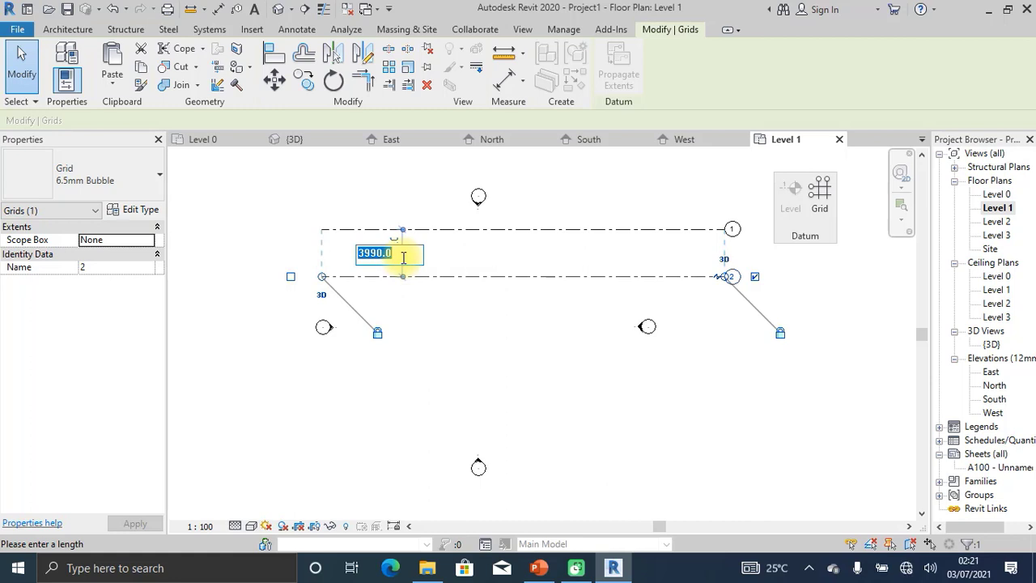
{"action": "type", "text": "10"}
{"action": "key", "text": "Return"}
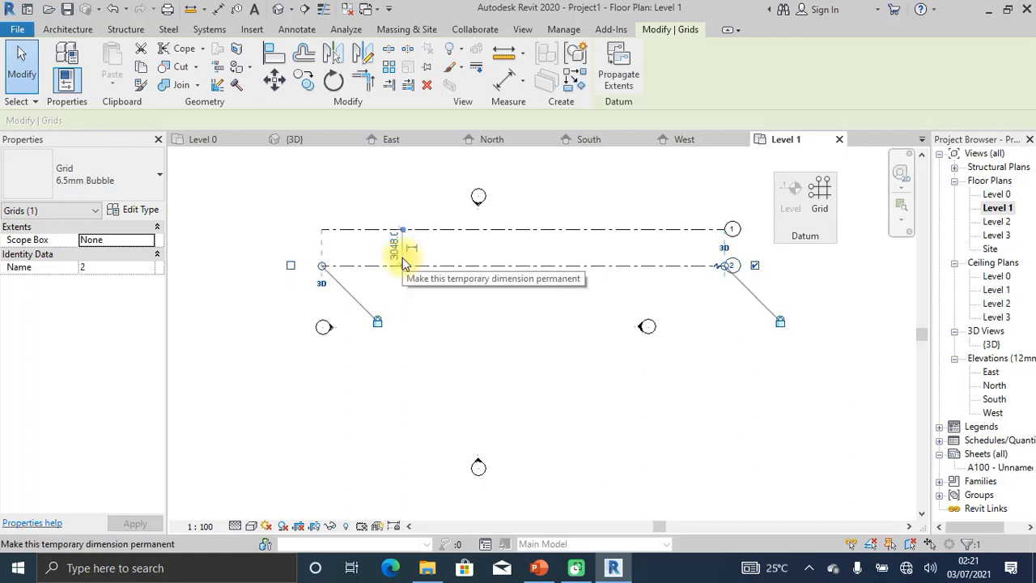
{"action": "scroll", "coordinate": [383, 232], "scroll_direction": "up", "scroll_amount": 2}
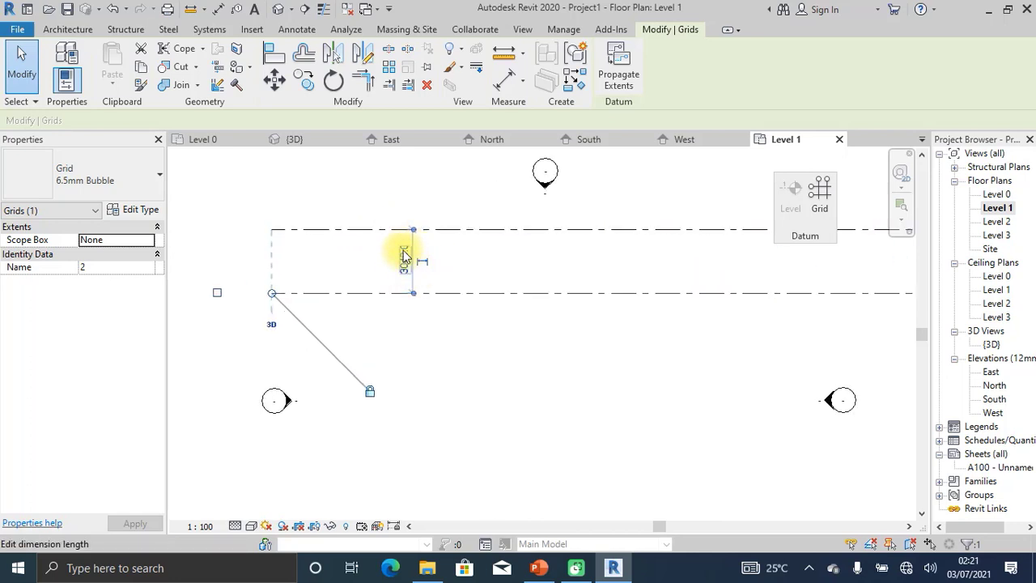
{"action": "scroll", "coordinate": [410, 260], "scroll_direction": "up", "scroll_amount": 2}
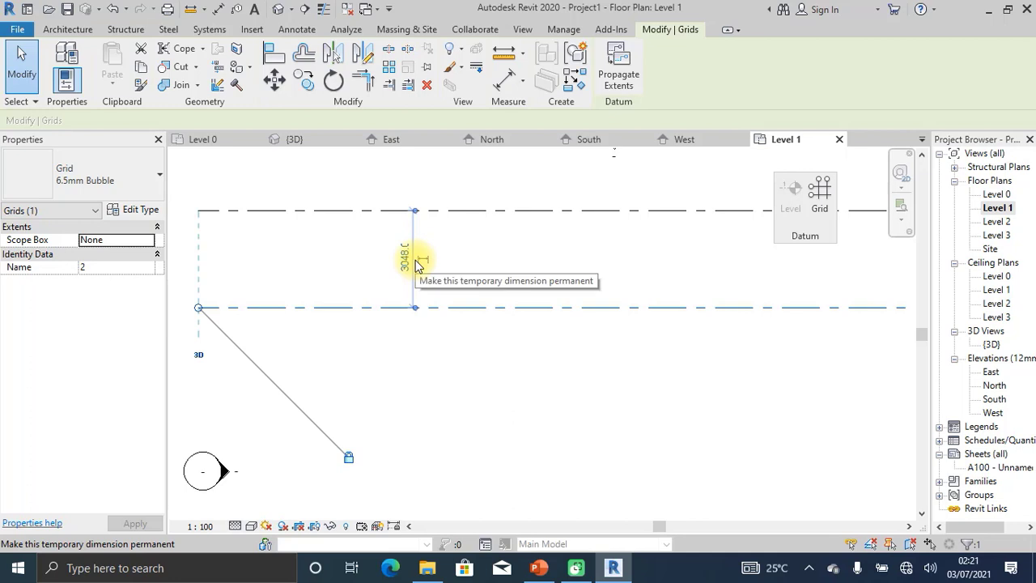
{"action": "scroll", "coordinate": [404, 293], "scroll_direction": "down", "scroll_amount": 5}
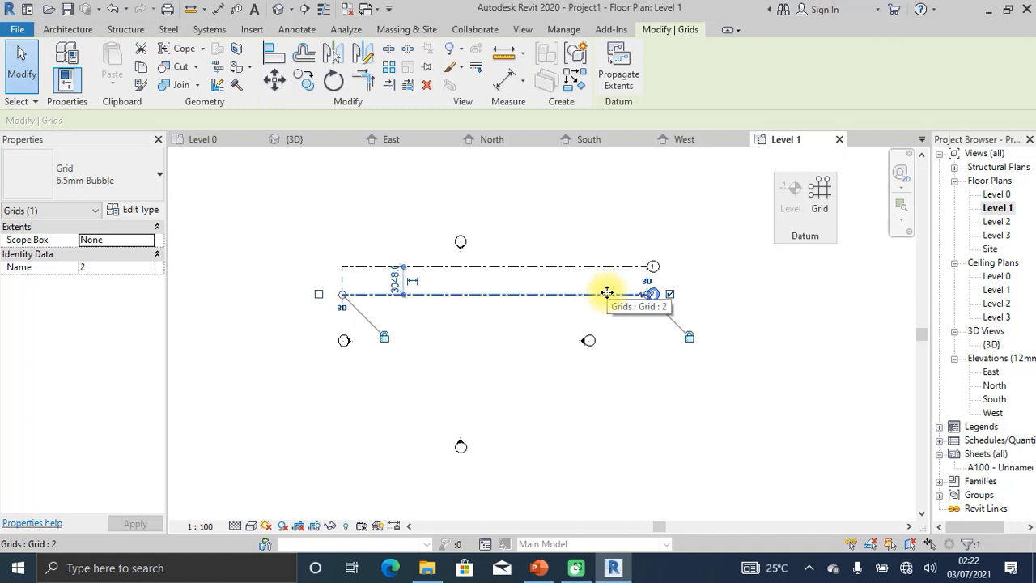
{"action": "left_click", "coordinate": [696, 278]}
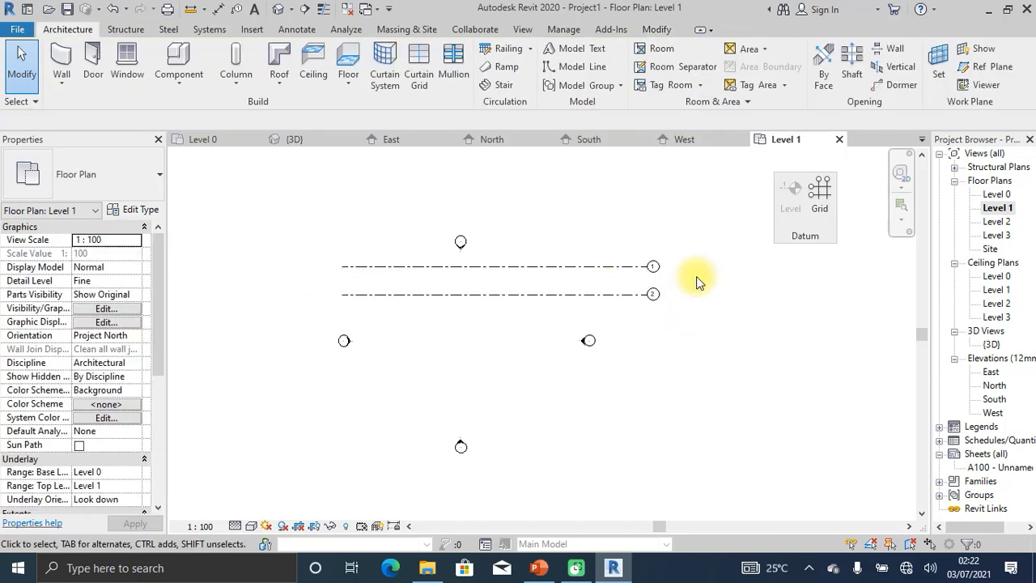